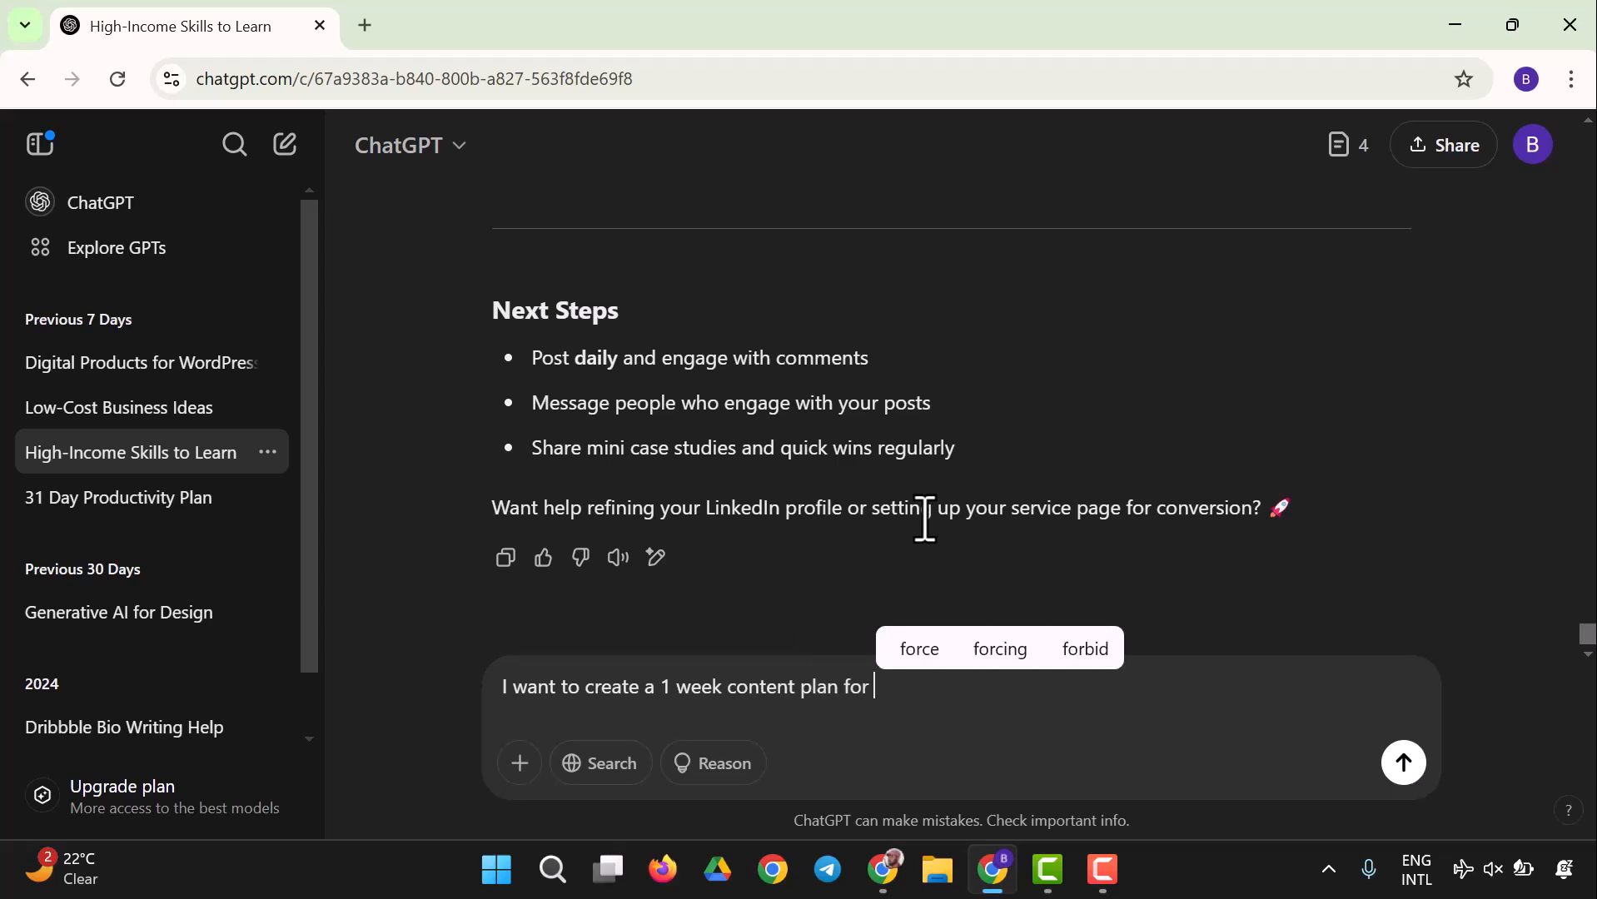
# - Send the prompt "I want to create a 1 week content plan for my LinkedIn and Twitter X page" and open the High Income Skills document alongside
pyautogui.write('Lin')
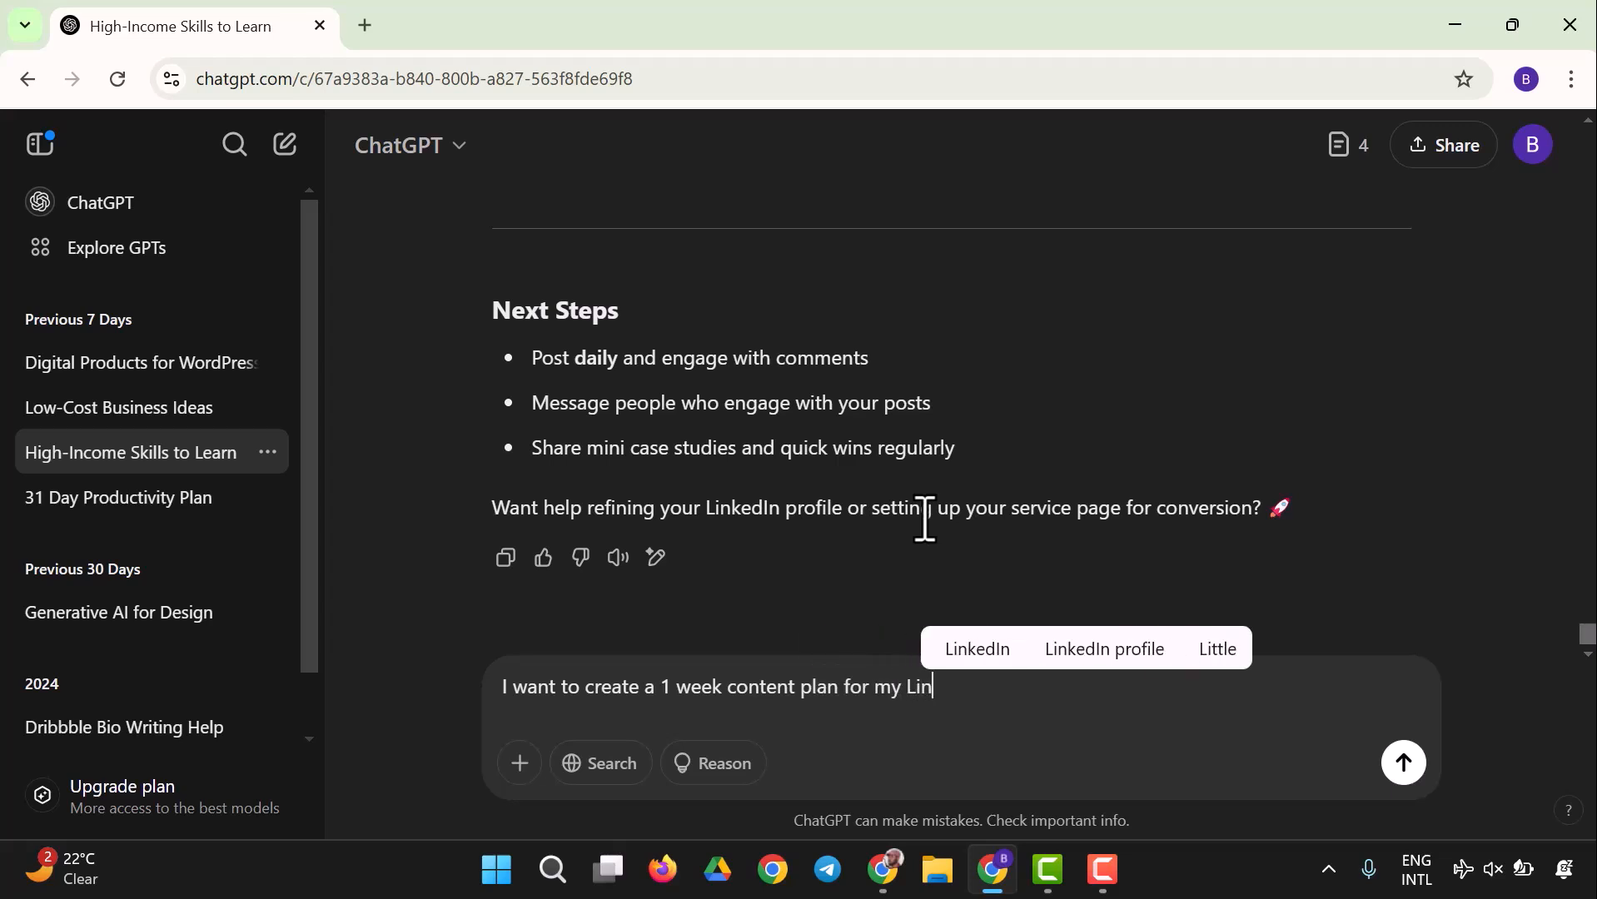
pyautogui.write('kedIn and Twitter X page')
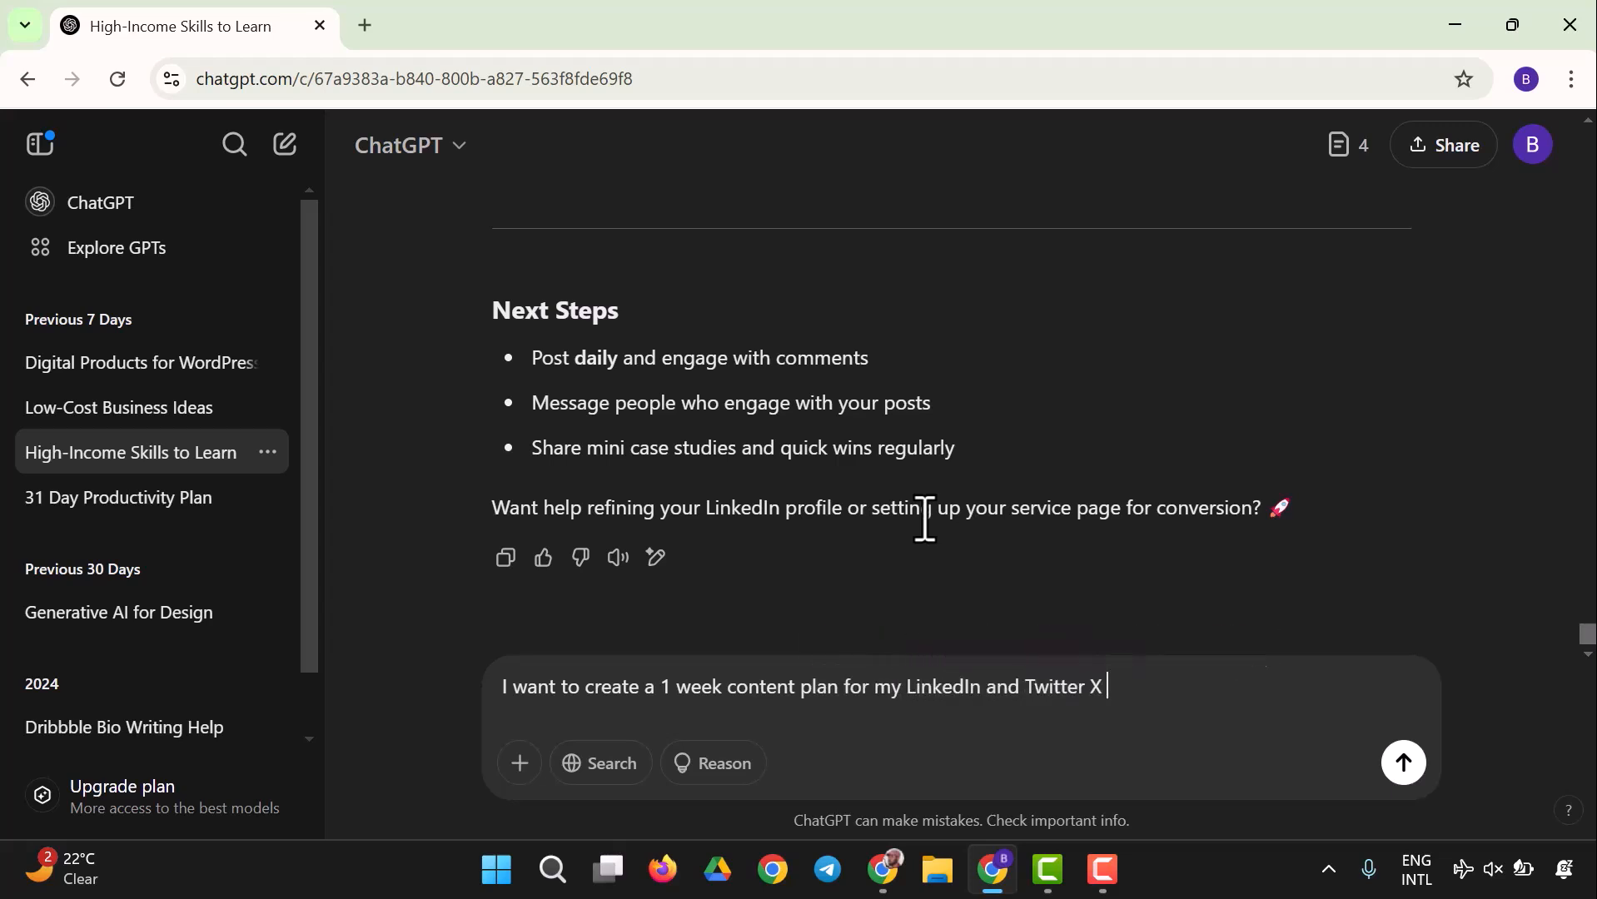
pyautogui.press('Return')
pyautogui.click(364, 25)
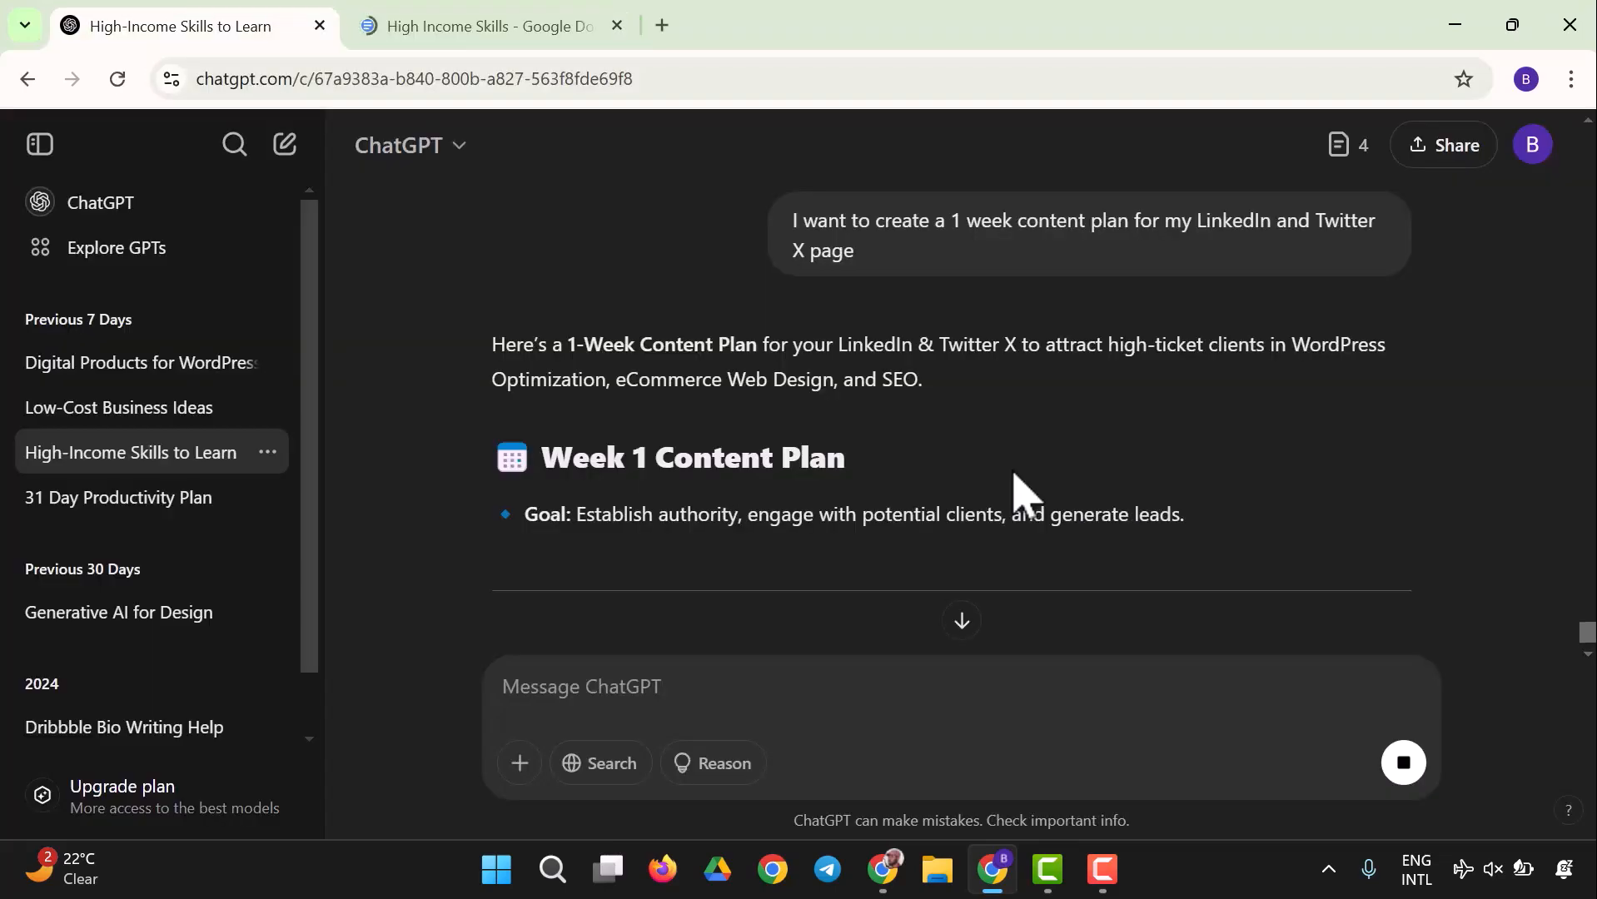
# - Review the generated Week 1 Content Plan from Day 1 through Day 7, including the engagement tips and next steps
pyautogui.scroll(-3, 1017, 488)
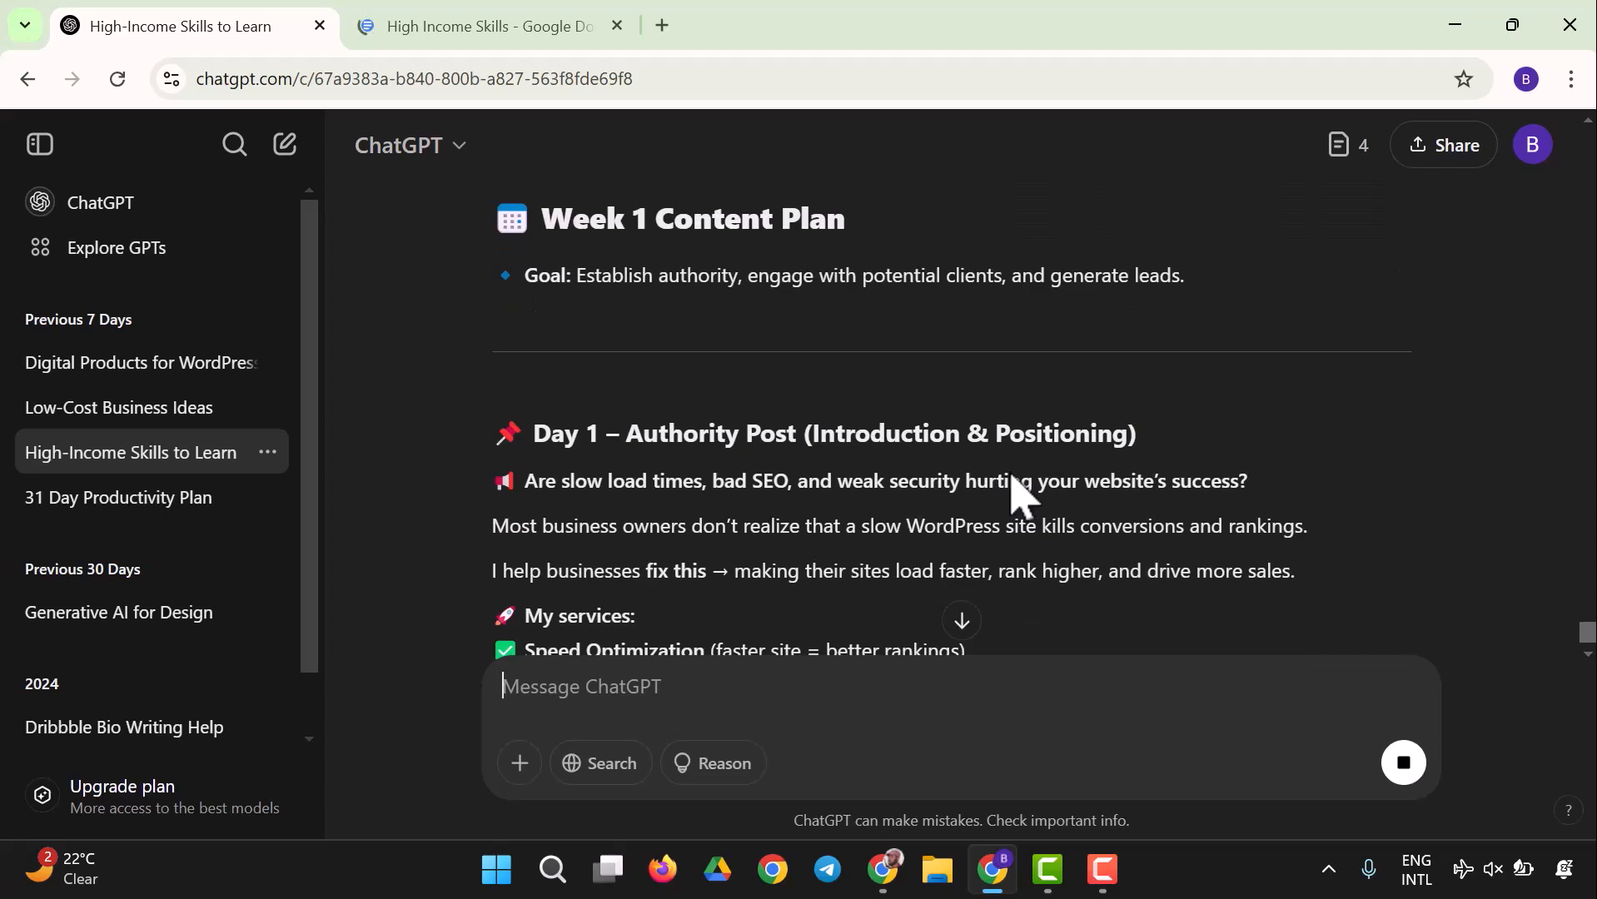
pyautogui.scroll(-3, 820, 457)
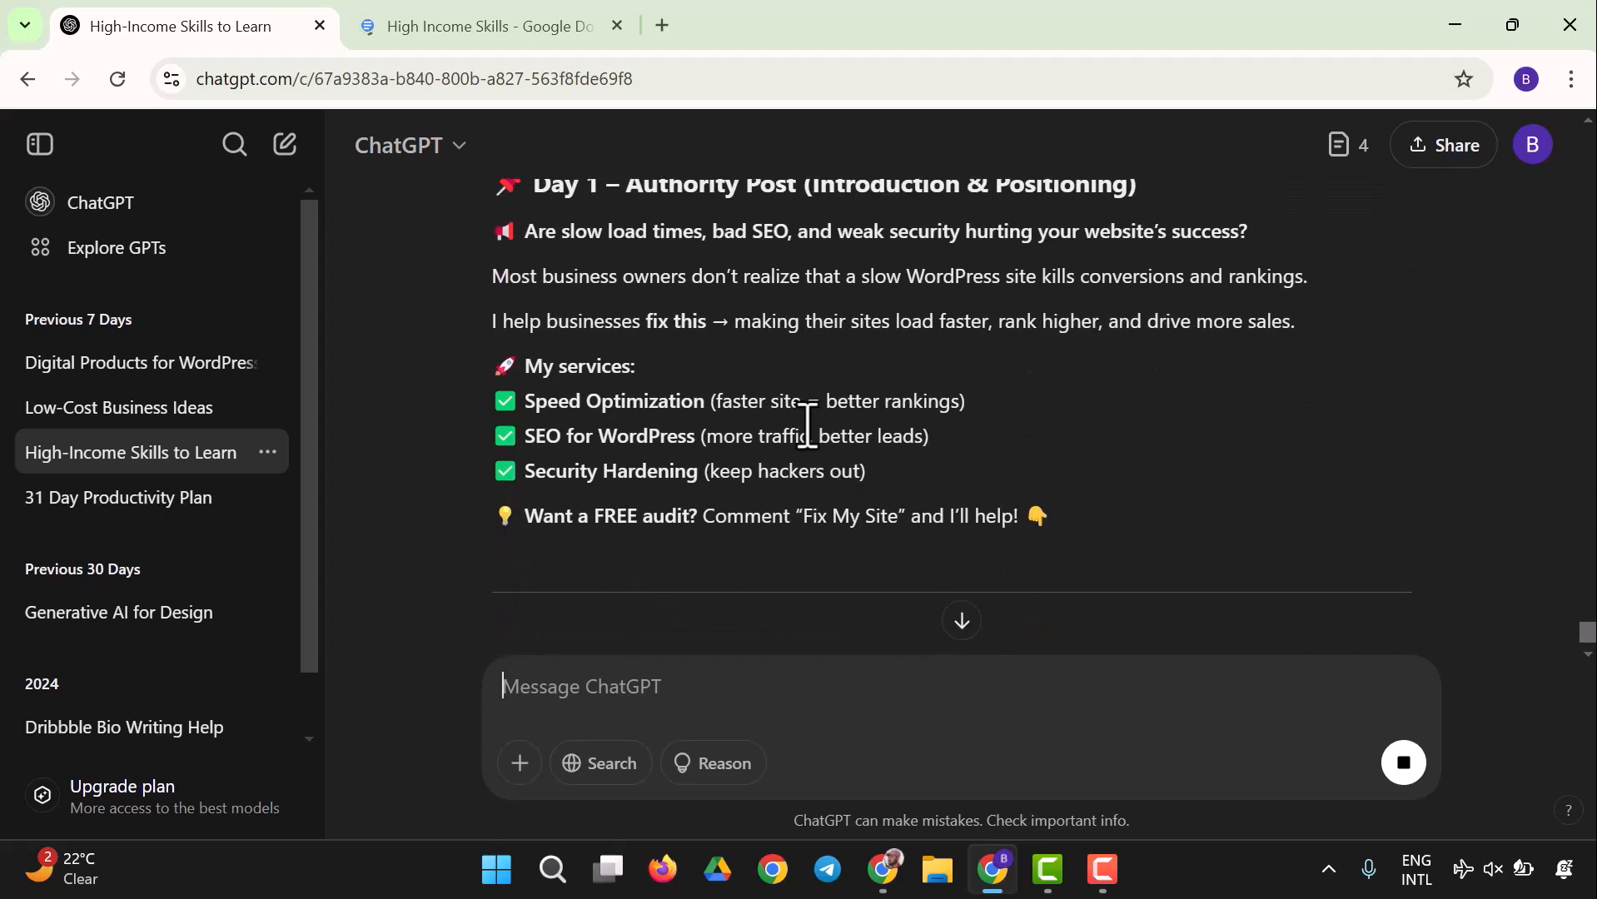
pyautogui.scroll(-6, 681, 471)
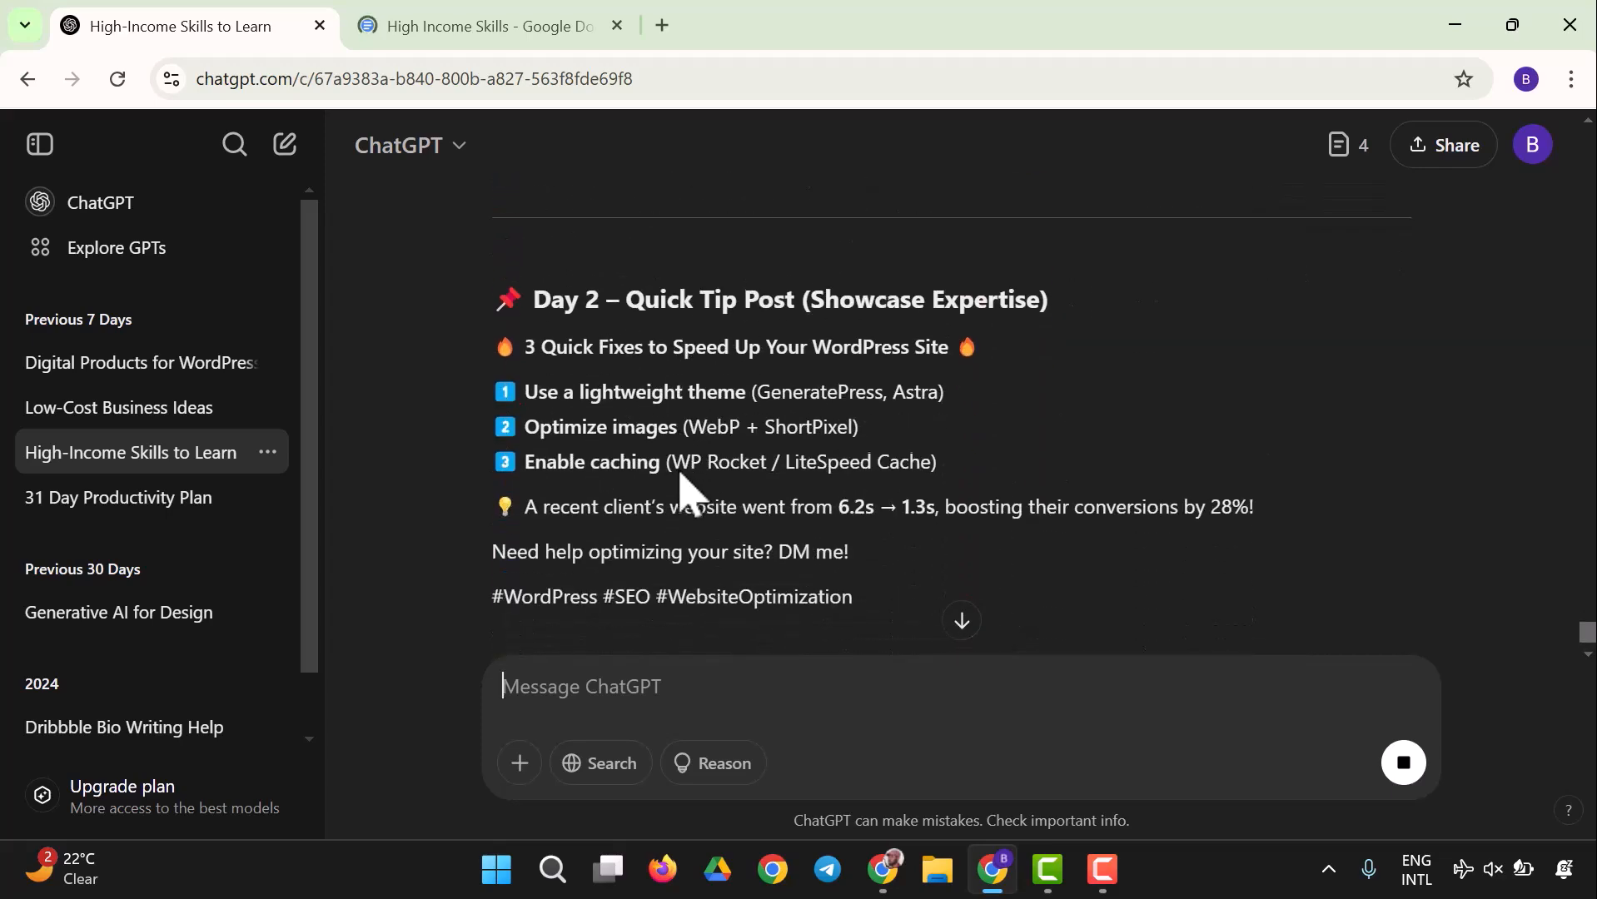
pyautogui.scroll(-4, 683, 483)
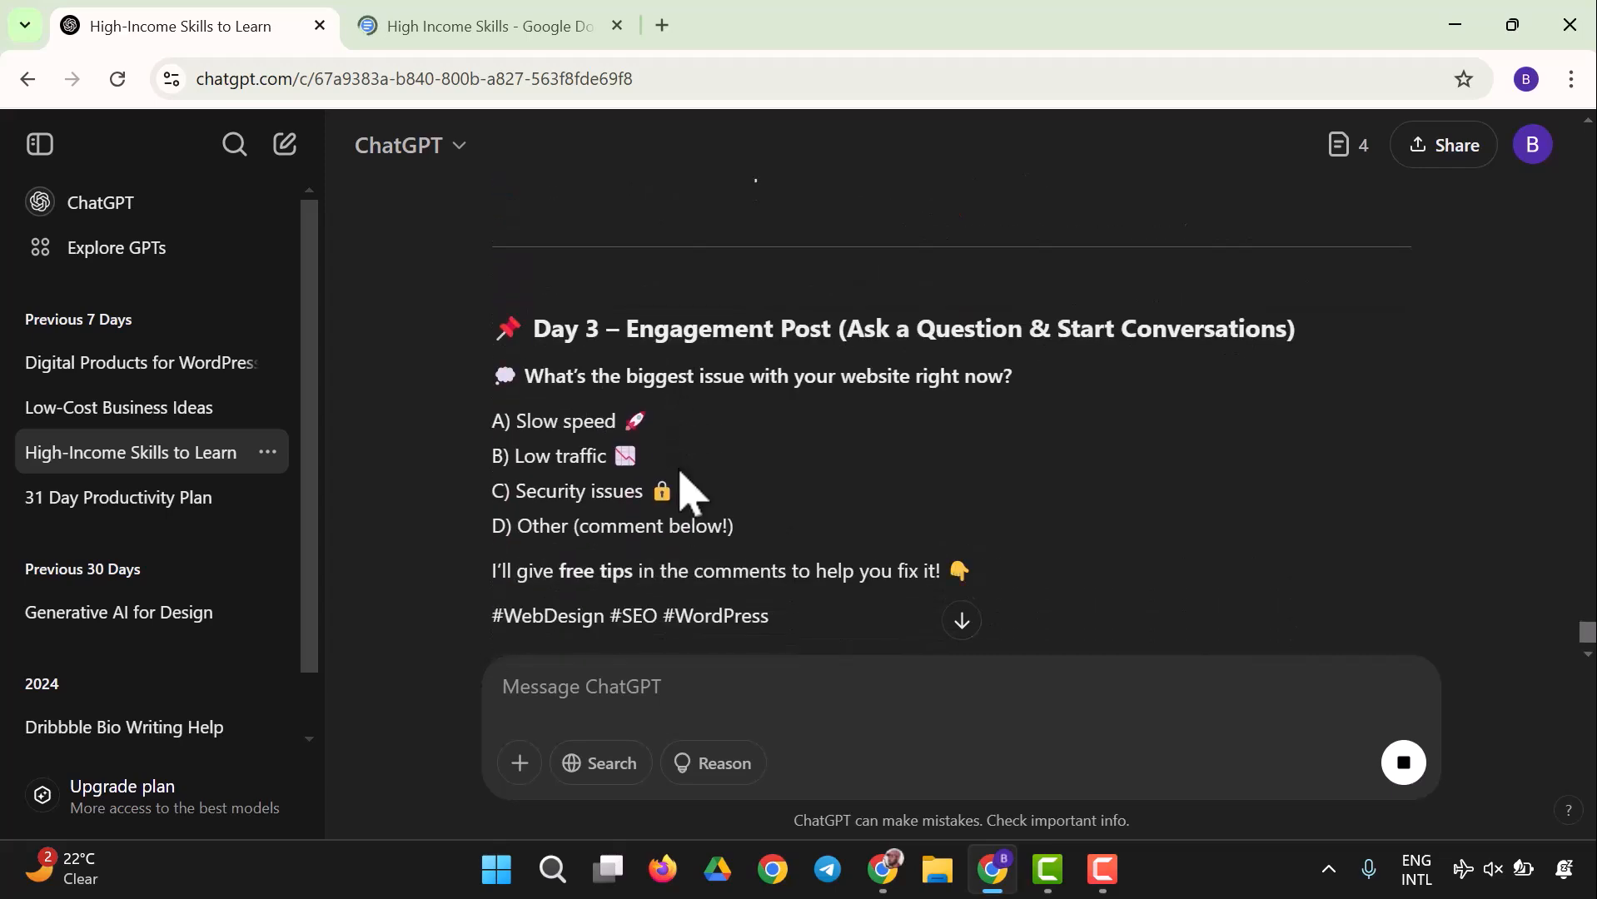
pyautogui.scroll(-3, 681, 491)
pyautogui.scroll(-1, 681, 491)
pyautogui.scroll(-2, 681, 491)
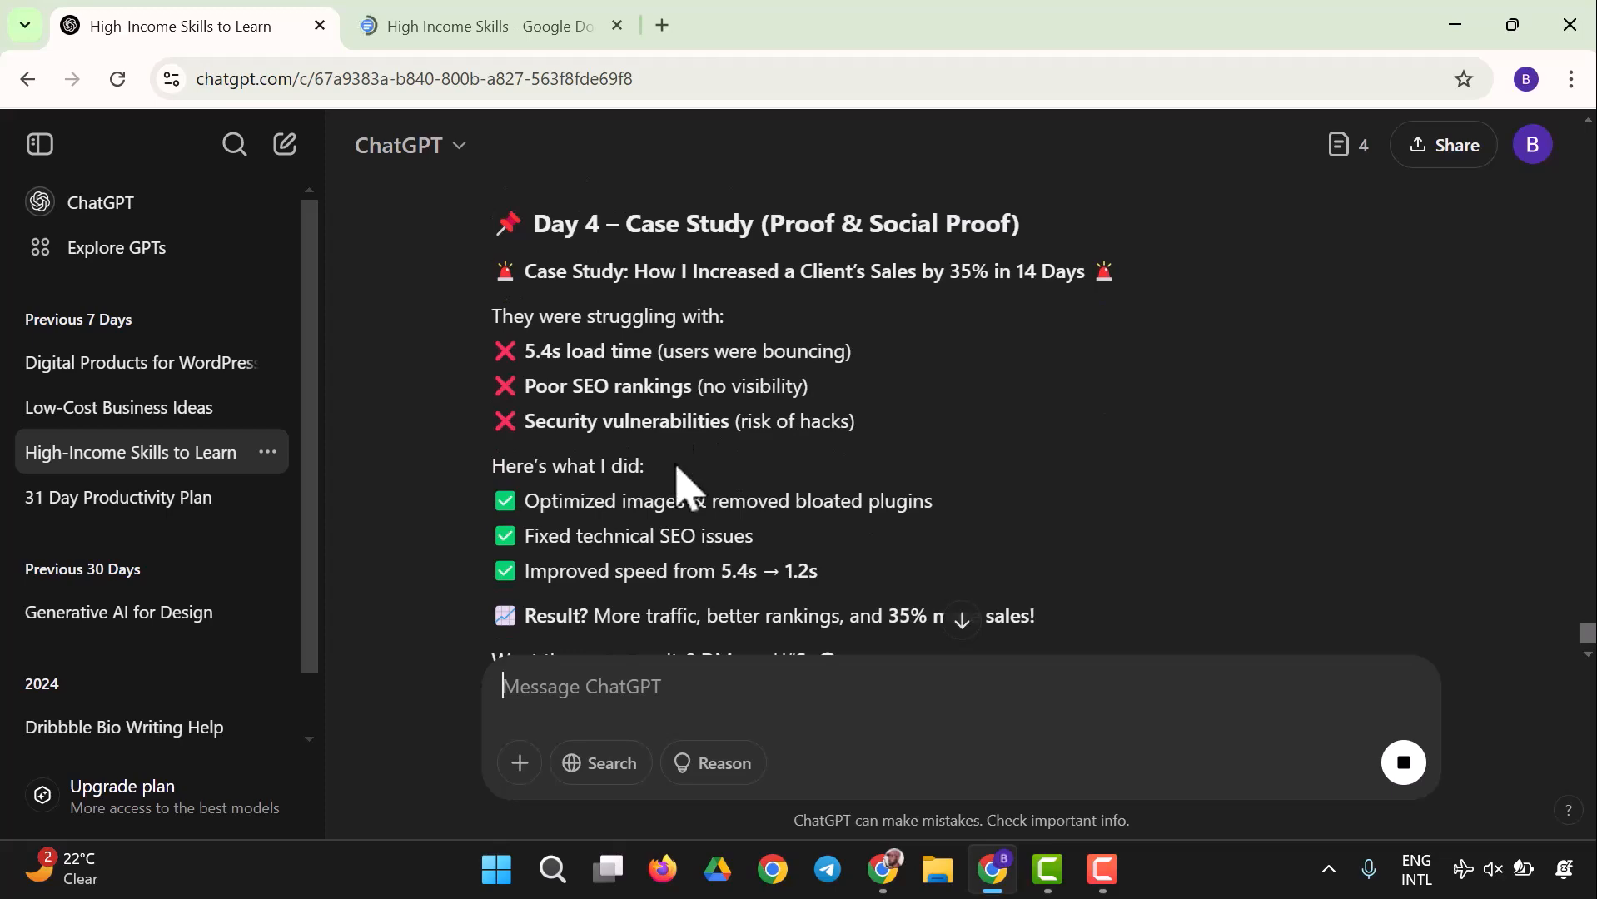
pyautogui.scroll(-4, 716, 479)
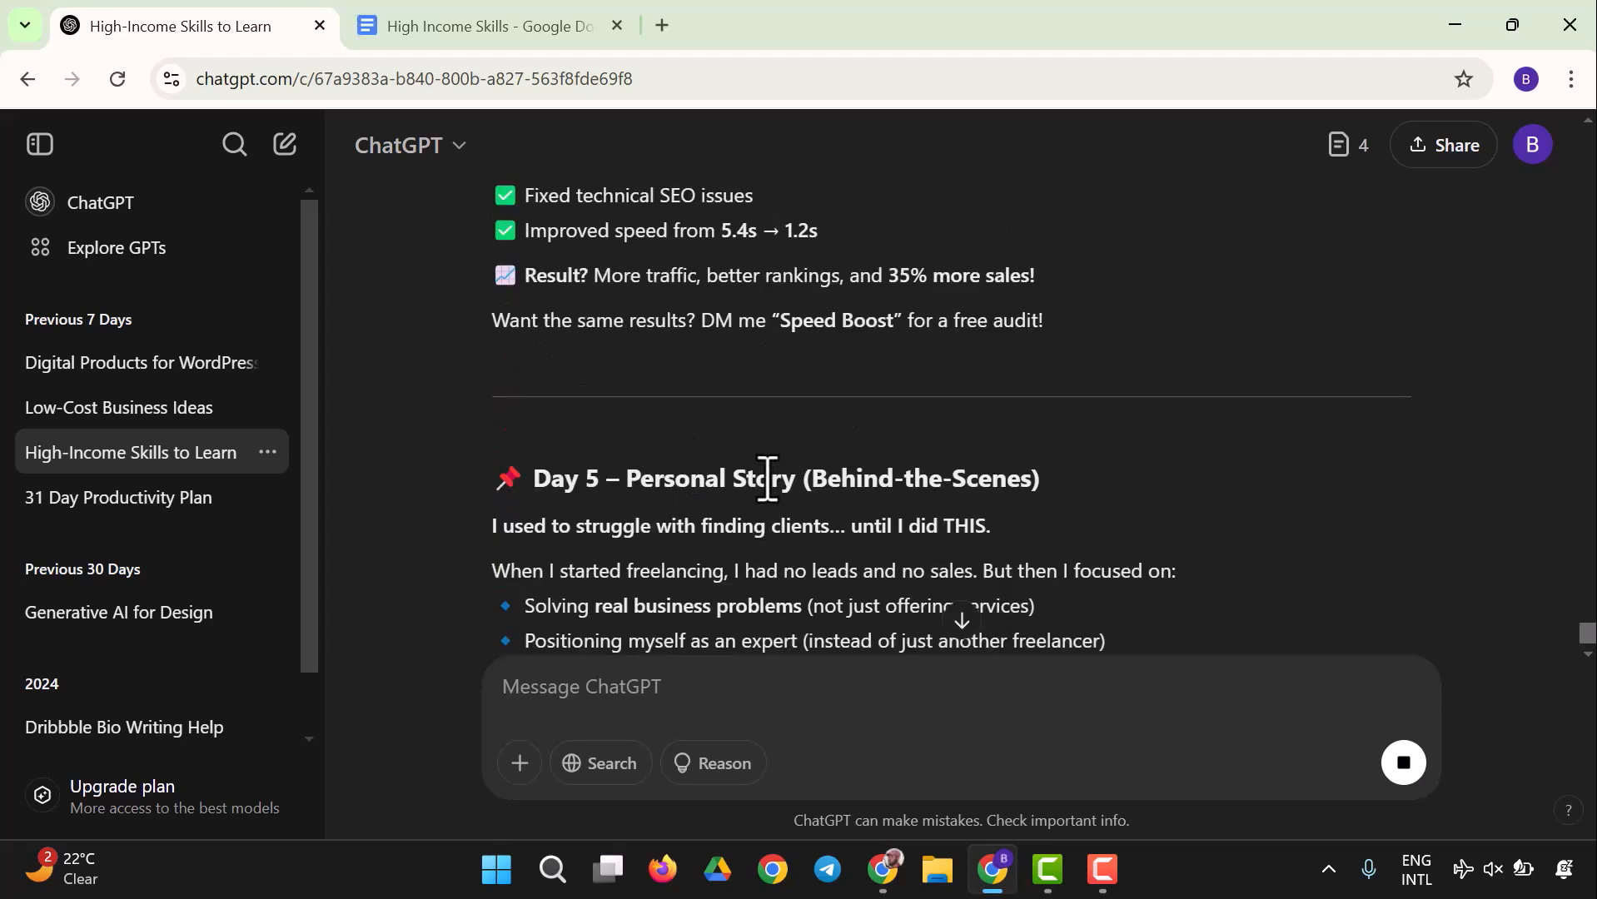
pyautogui.scroll(-5, 767, 478)
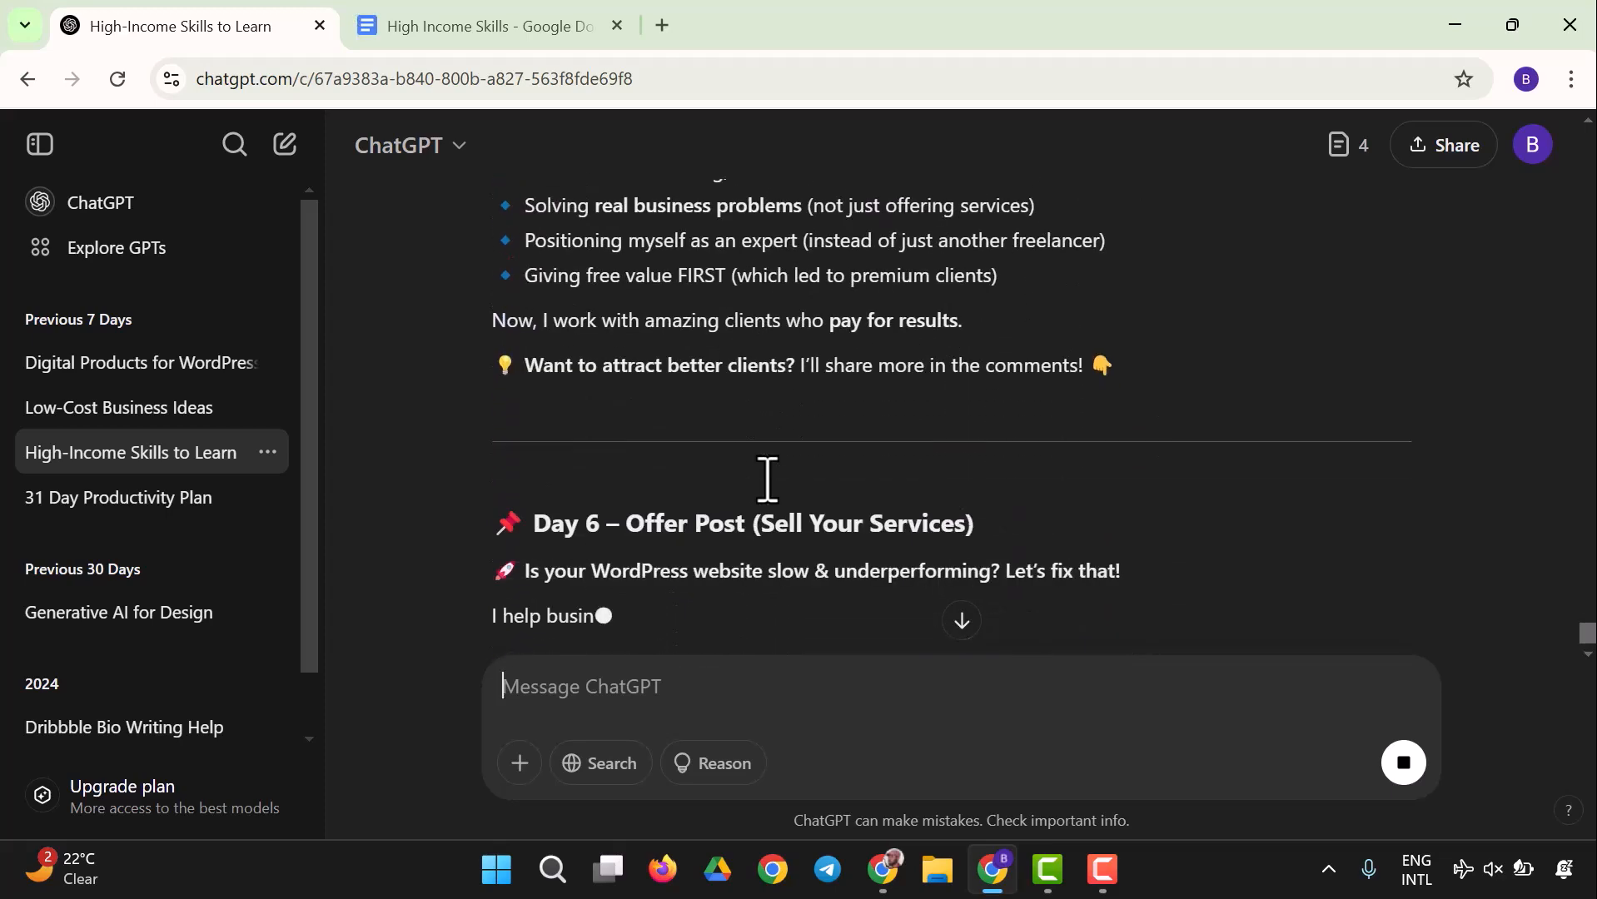
pyautogui.scroll(-2, 767, 481)
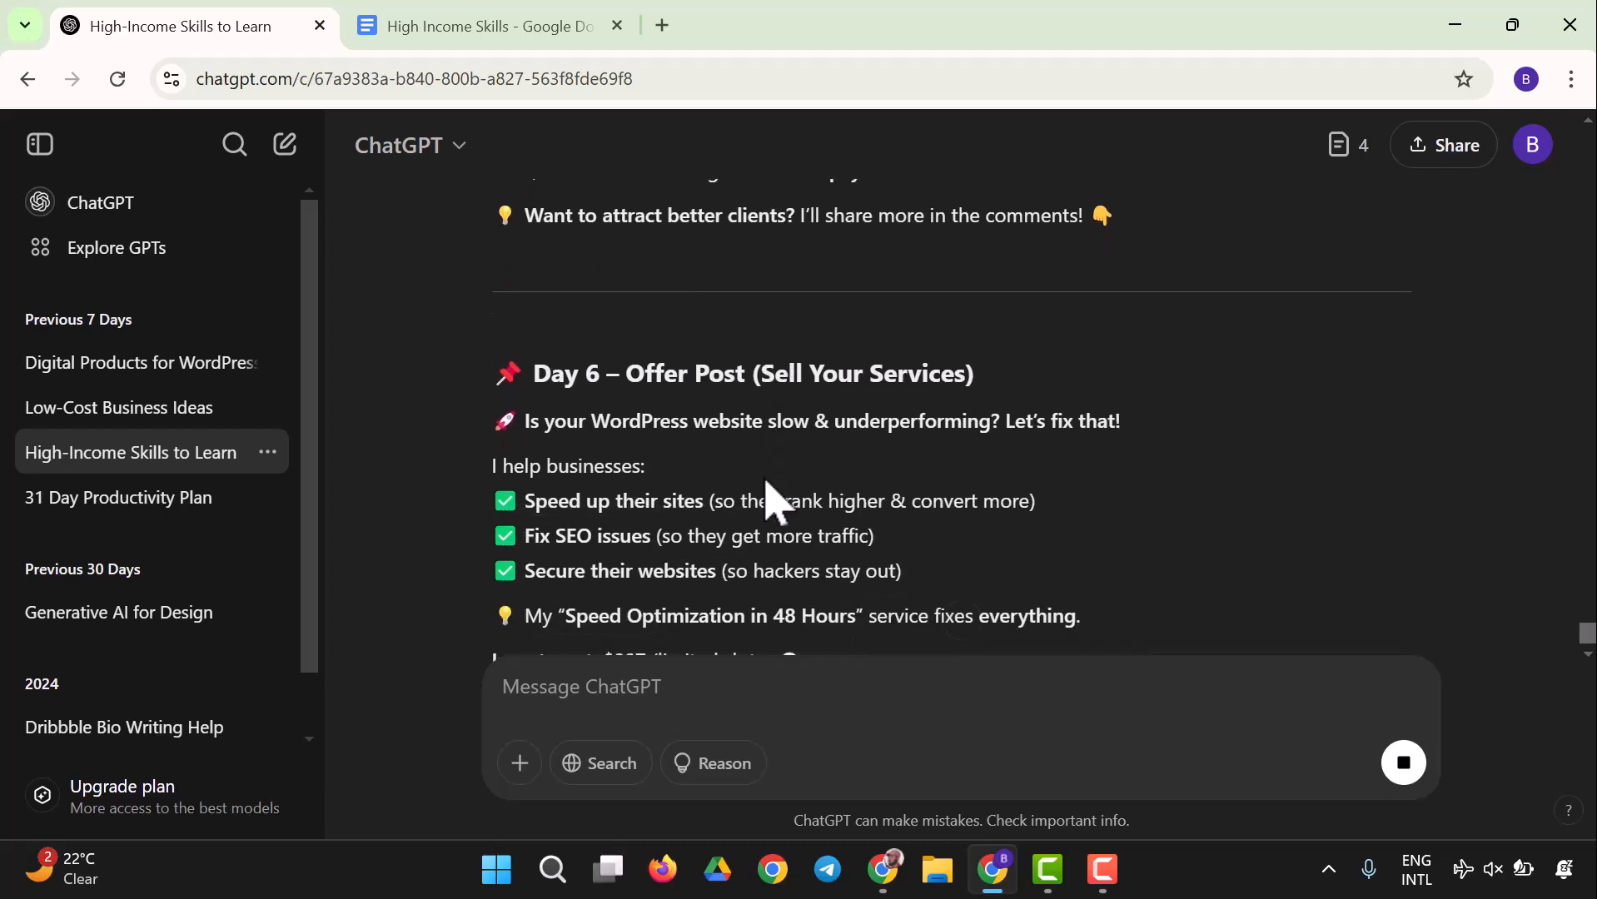
pyautogui.scroll(-5, 767, 492)
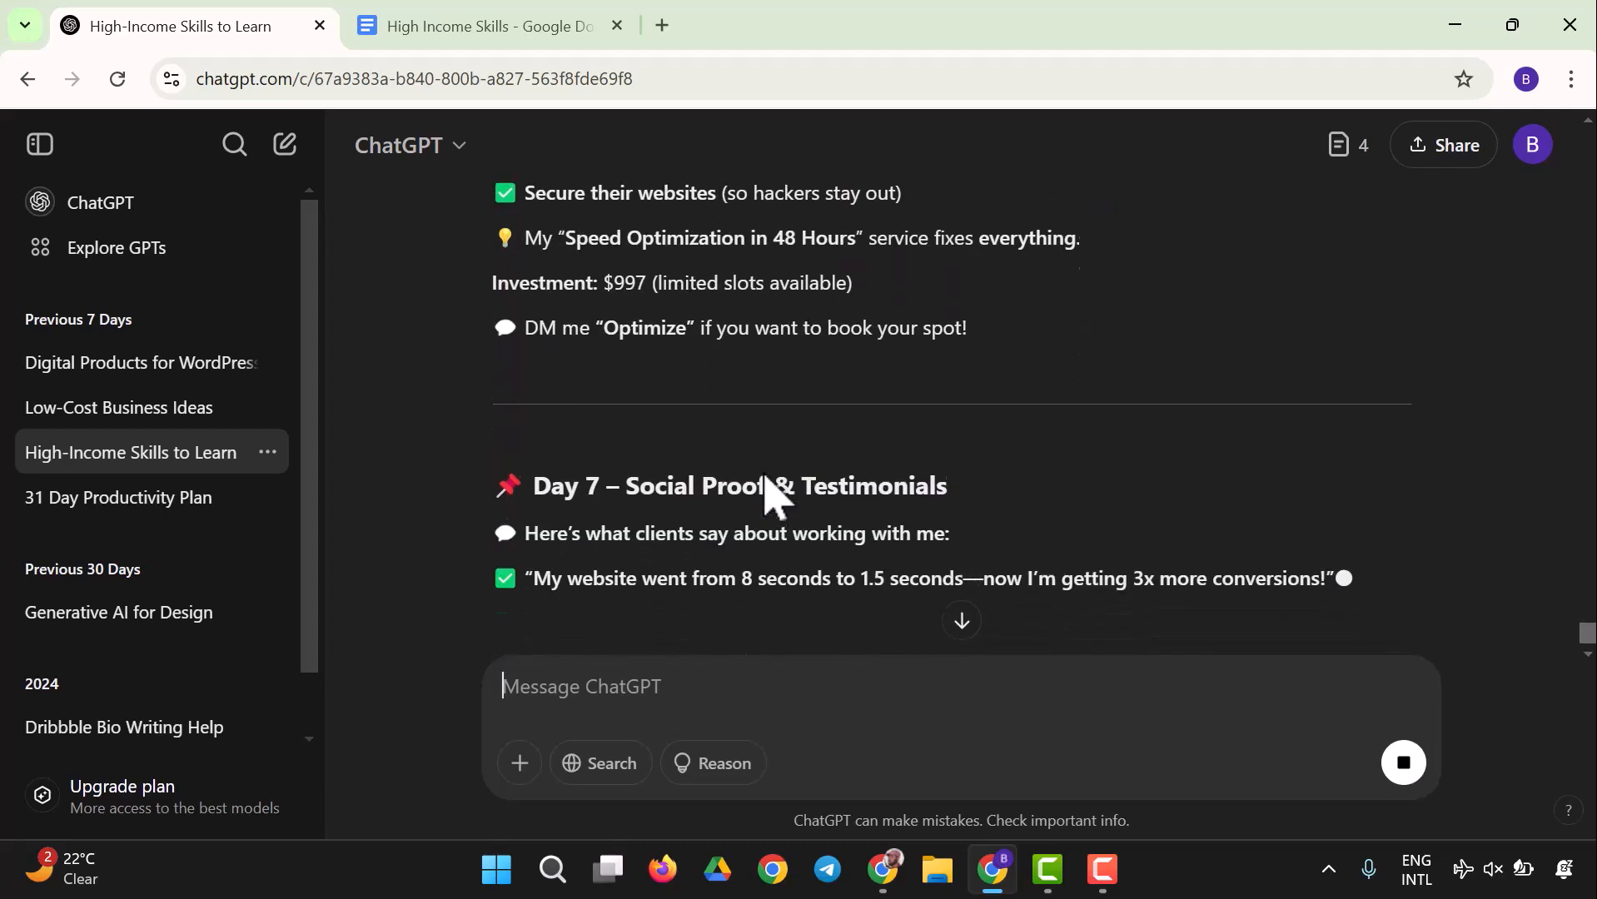
pyautogui.scroll(-3, 767, 487)
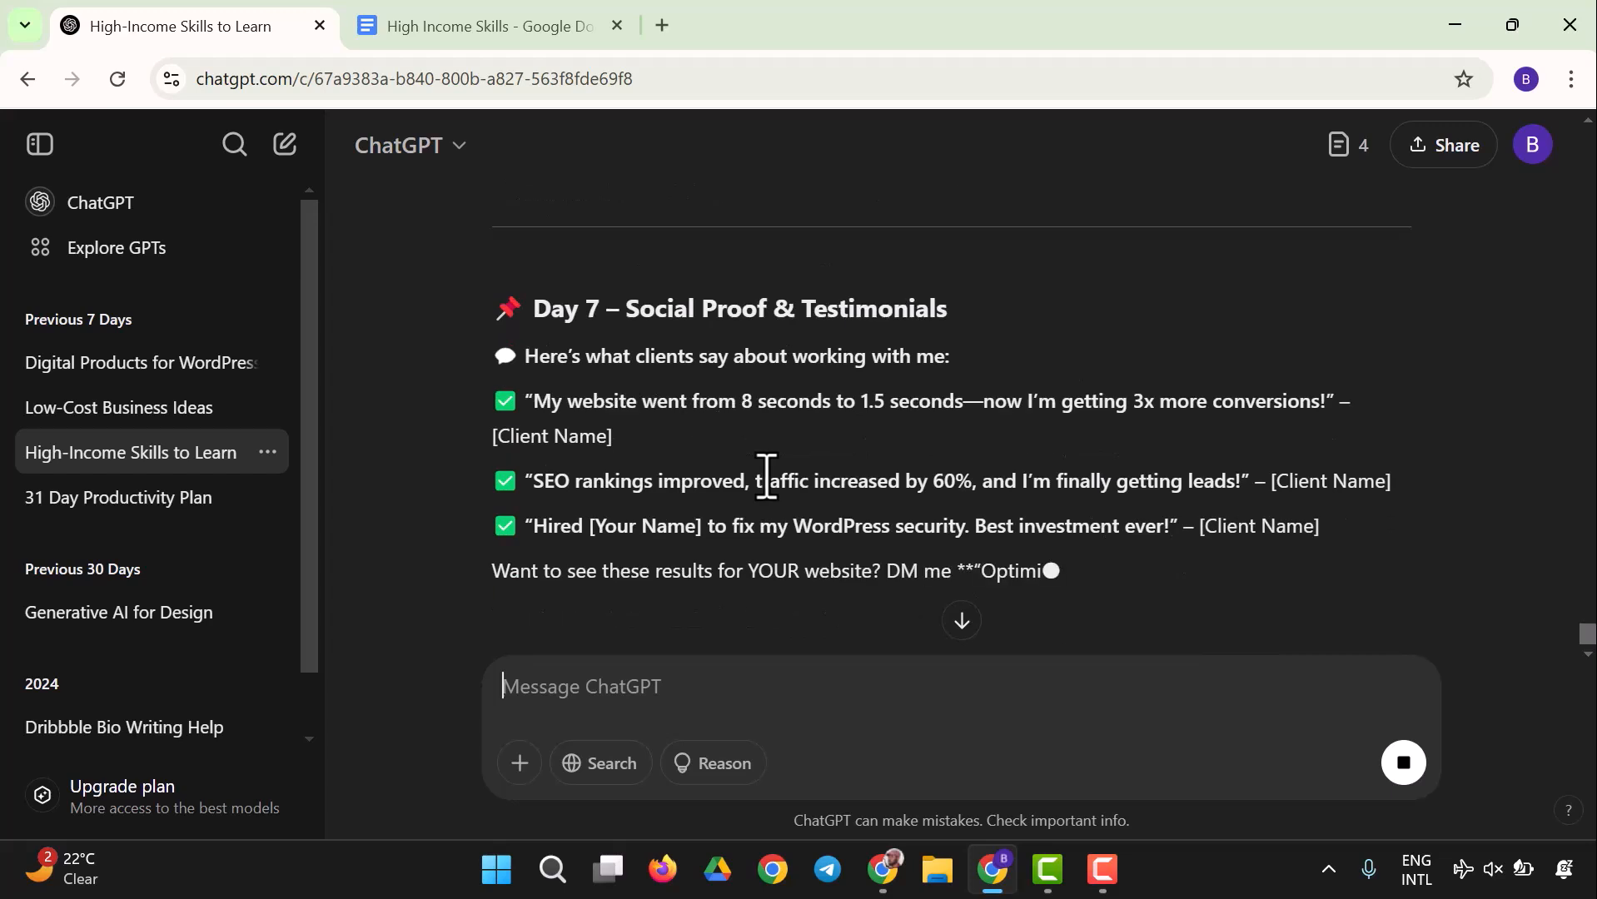
pyautogui.scroll(-2, 767, 477)
pyautogui.scroll(-1, 766, 491)
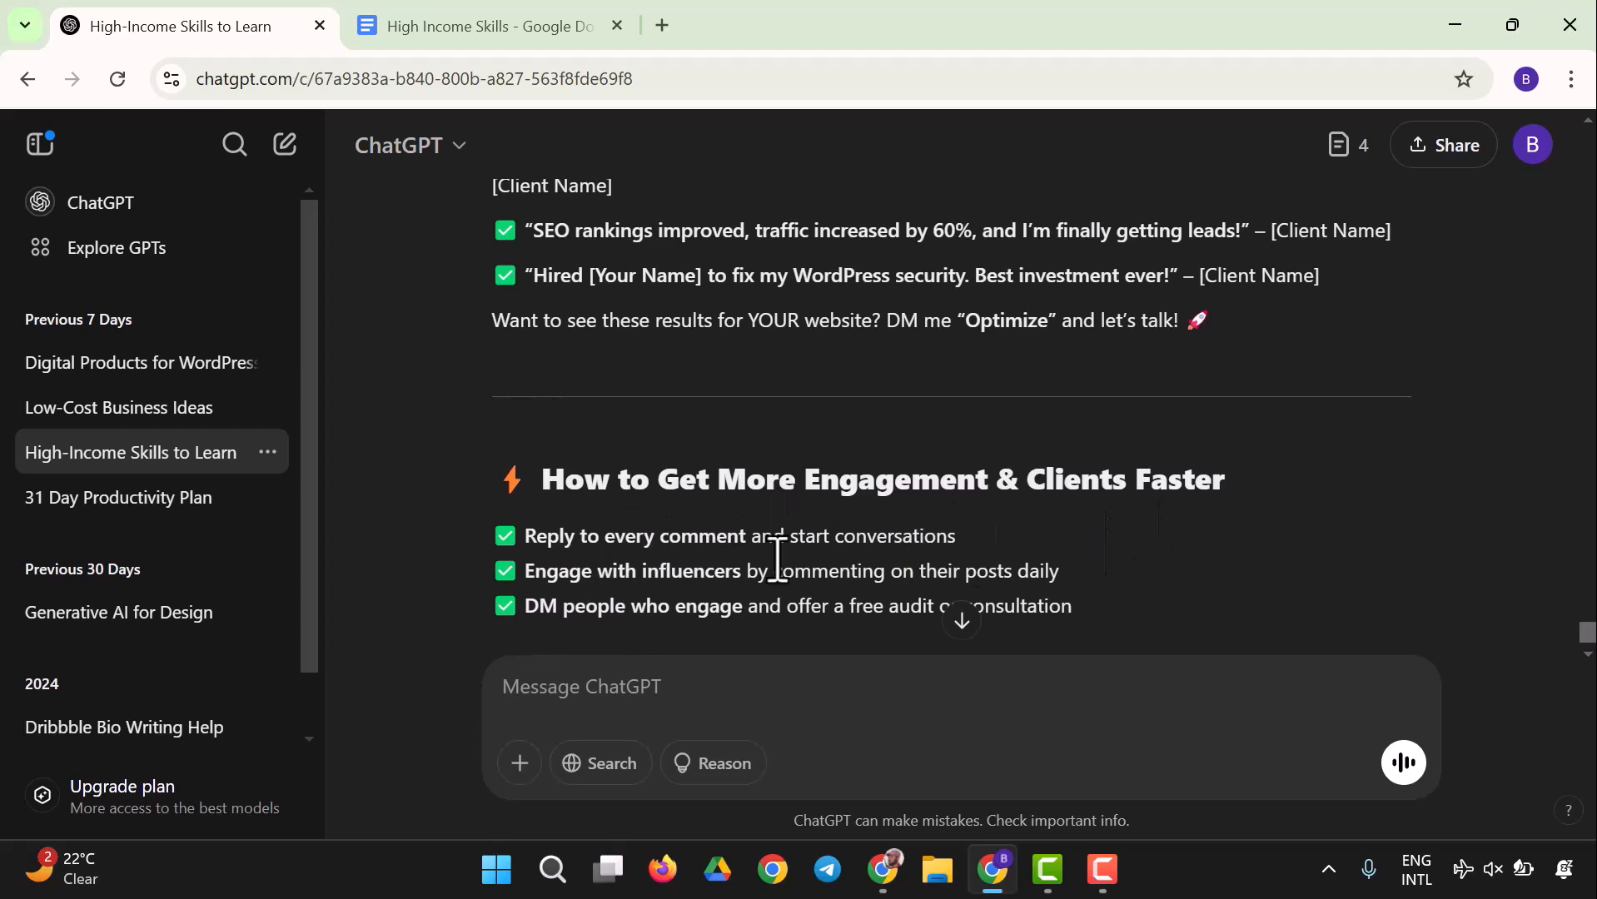
pyautogui.scroll(-3, 563, 474)
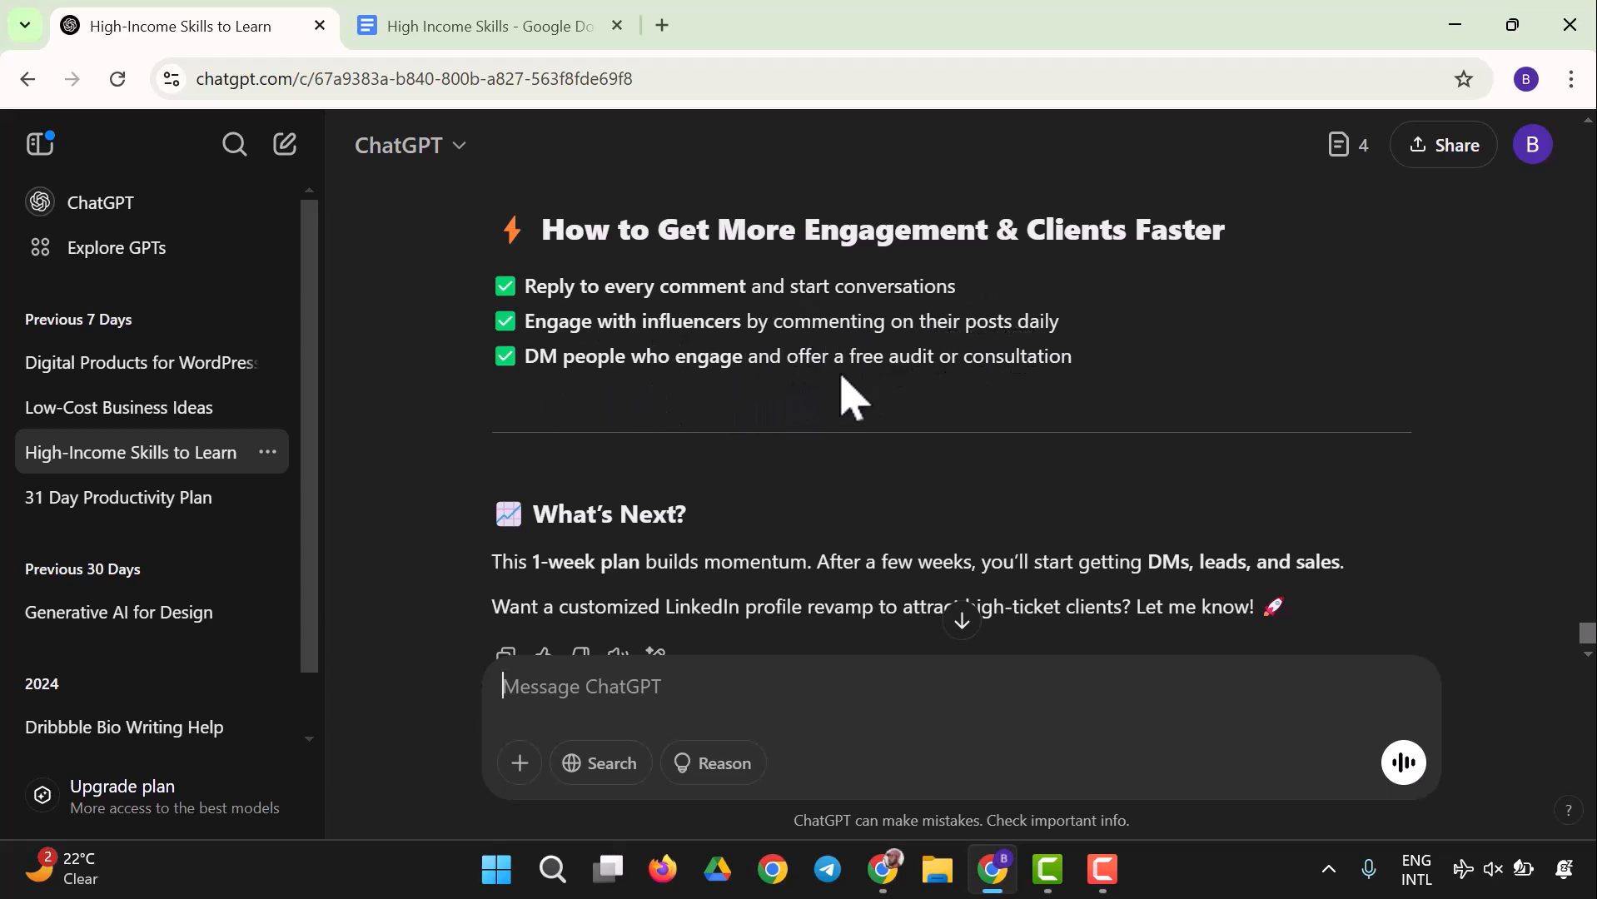
pyautogui.scroll(-1, 1005, 407)
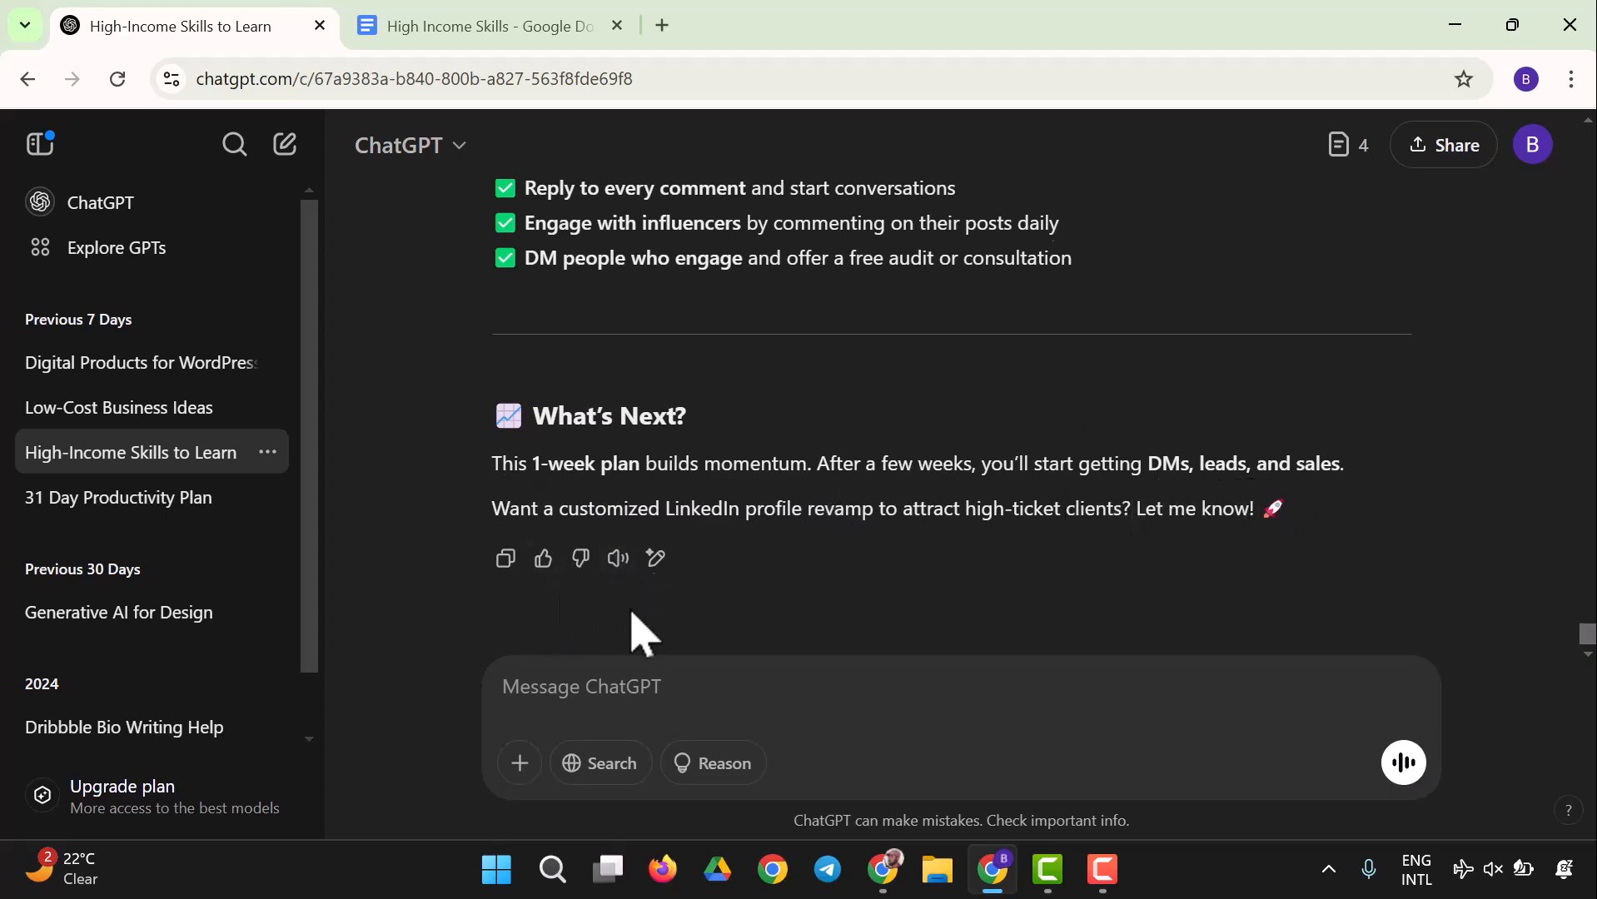
pyautogui.scroll(3, 653, 373)
pyautogui.scroll(12, 654, 372)
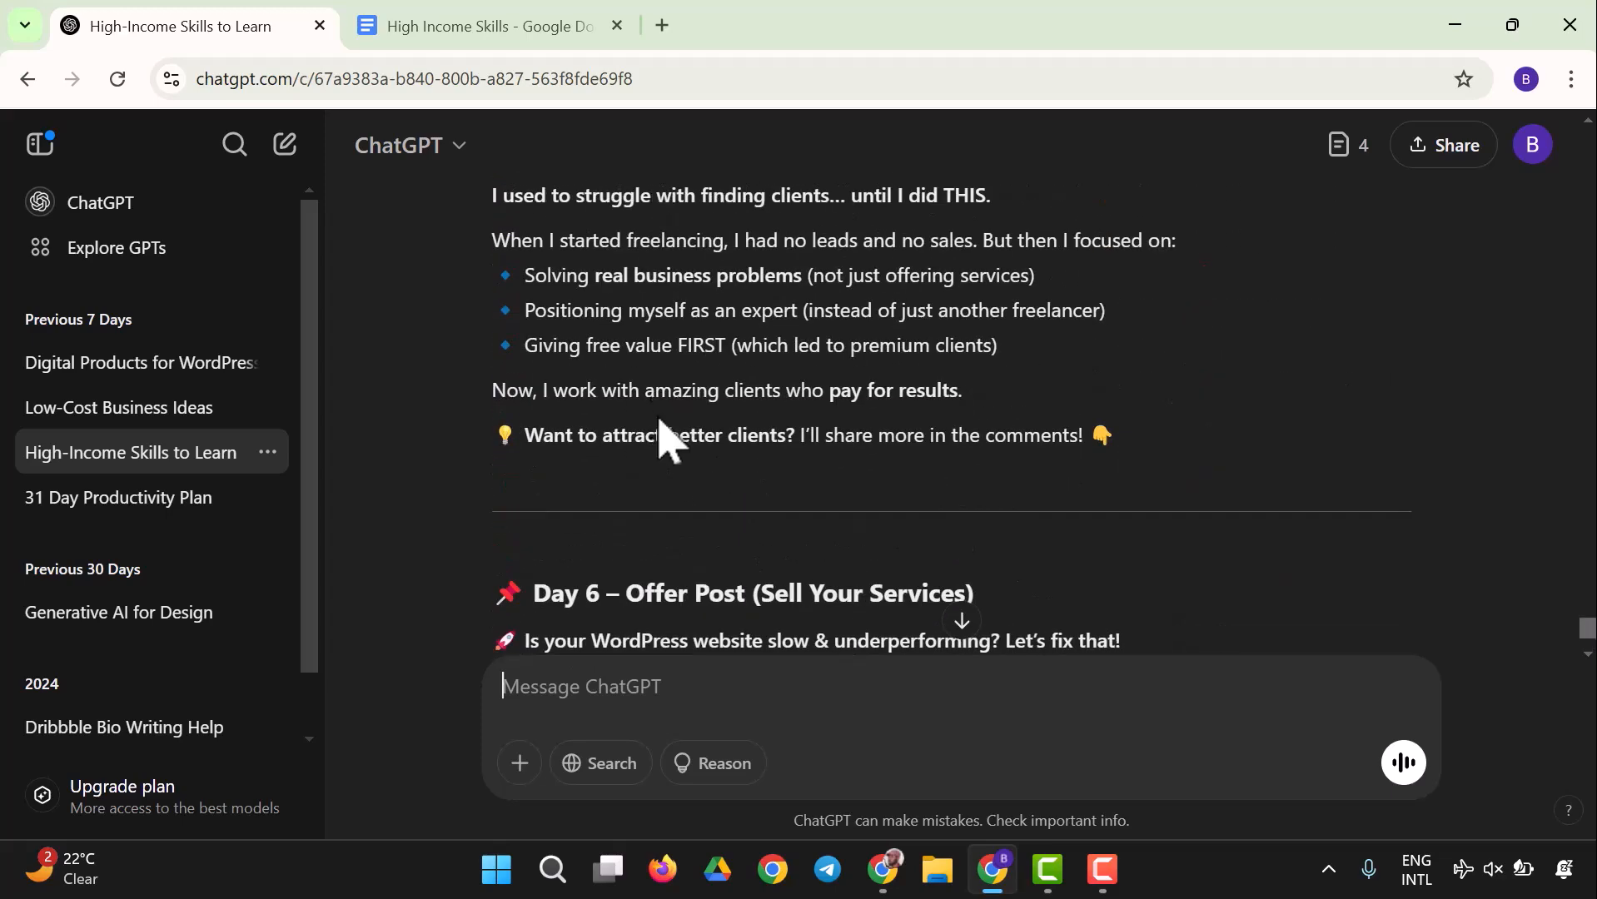
pyautogui.scroll(4, 661, 434)
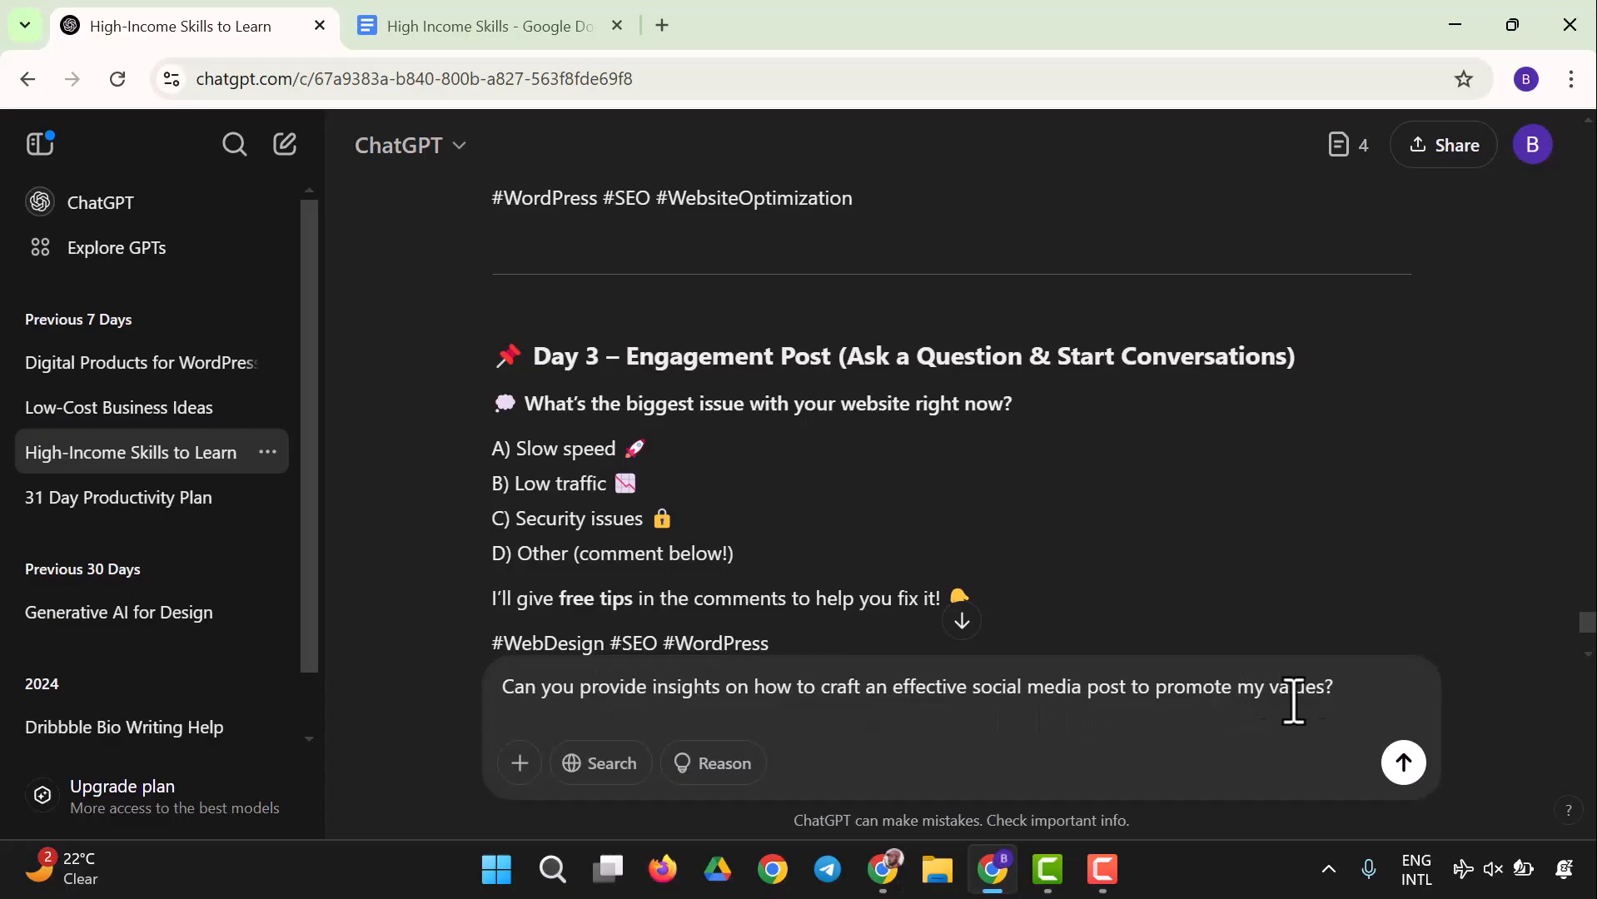
# - Send the prompt "Can you provide insights on how to craft an effective social media post to promote my values?"
pyautogui.click(1404, 763)
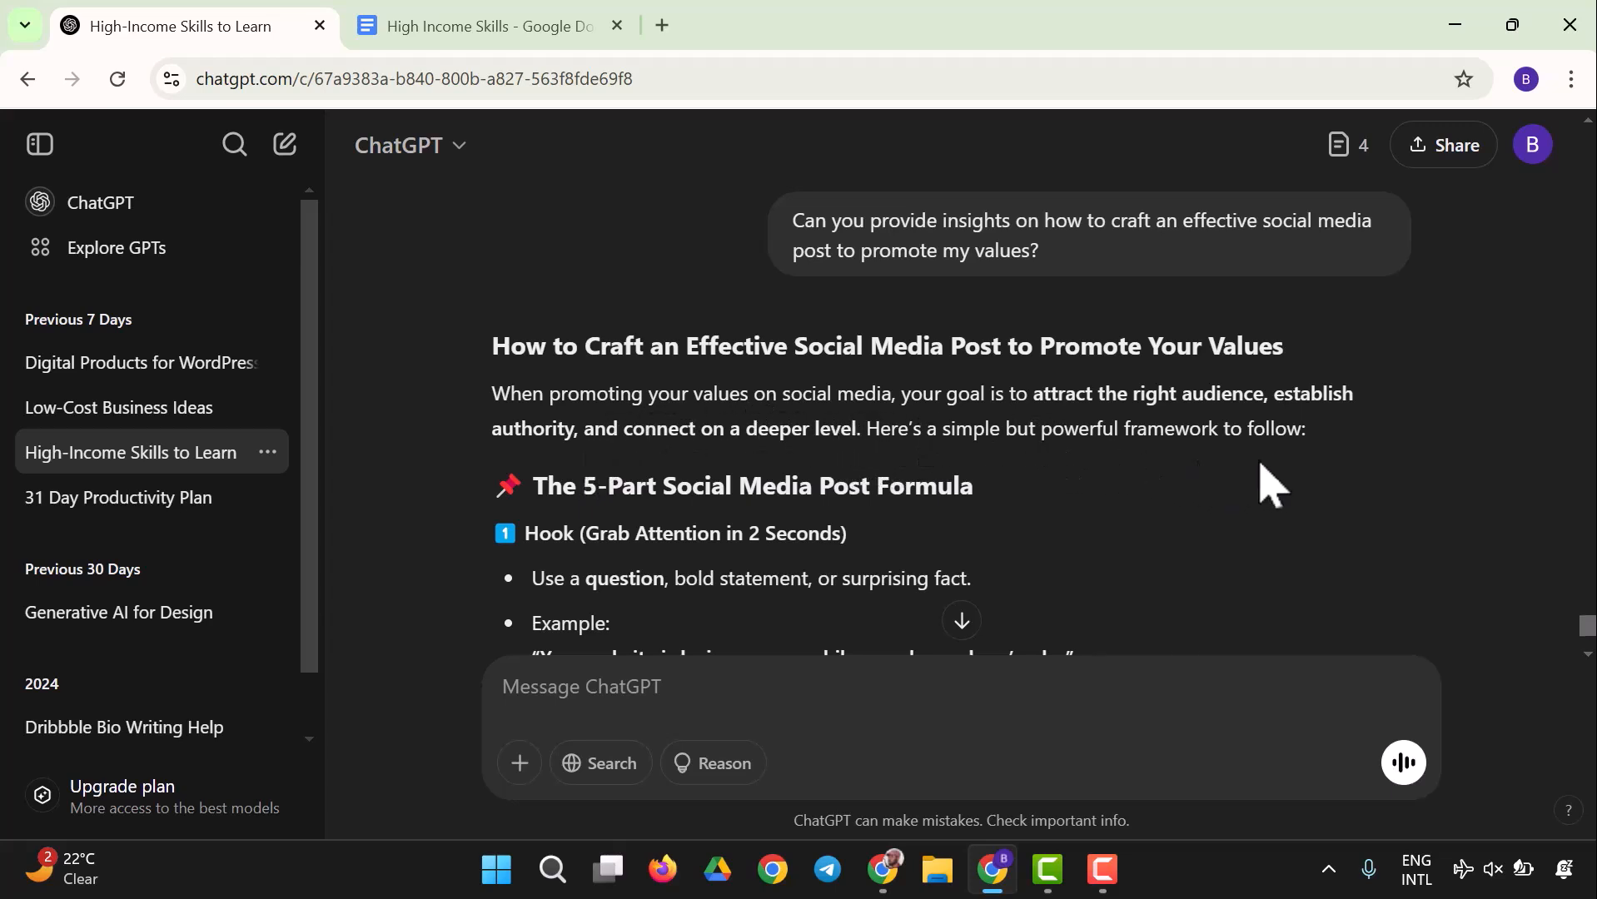
# - Read the 5-Part Social Media Post Formula in the reply, from the hook to the call-to-action
pyautogui.scroll(-2, 533, 466)
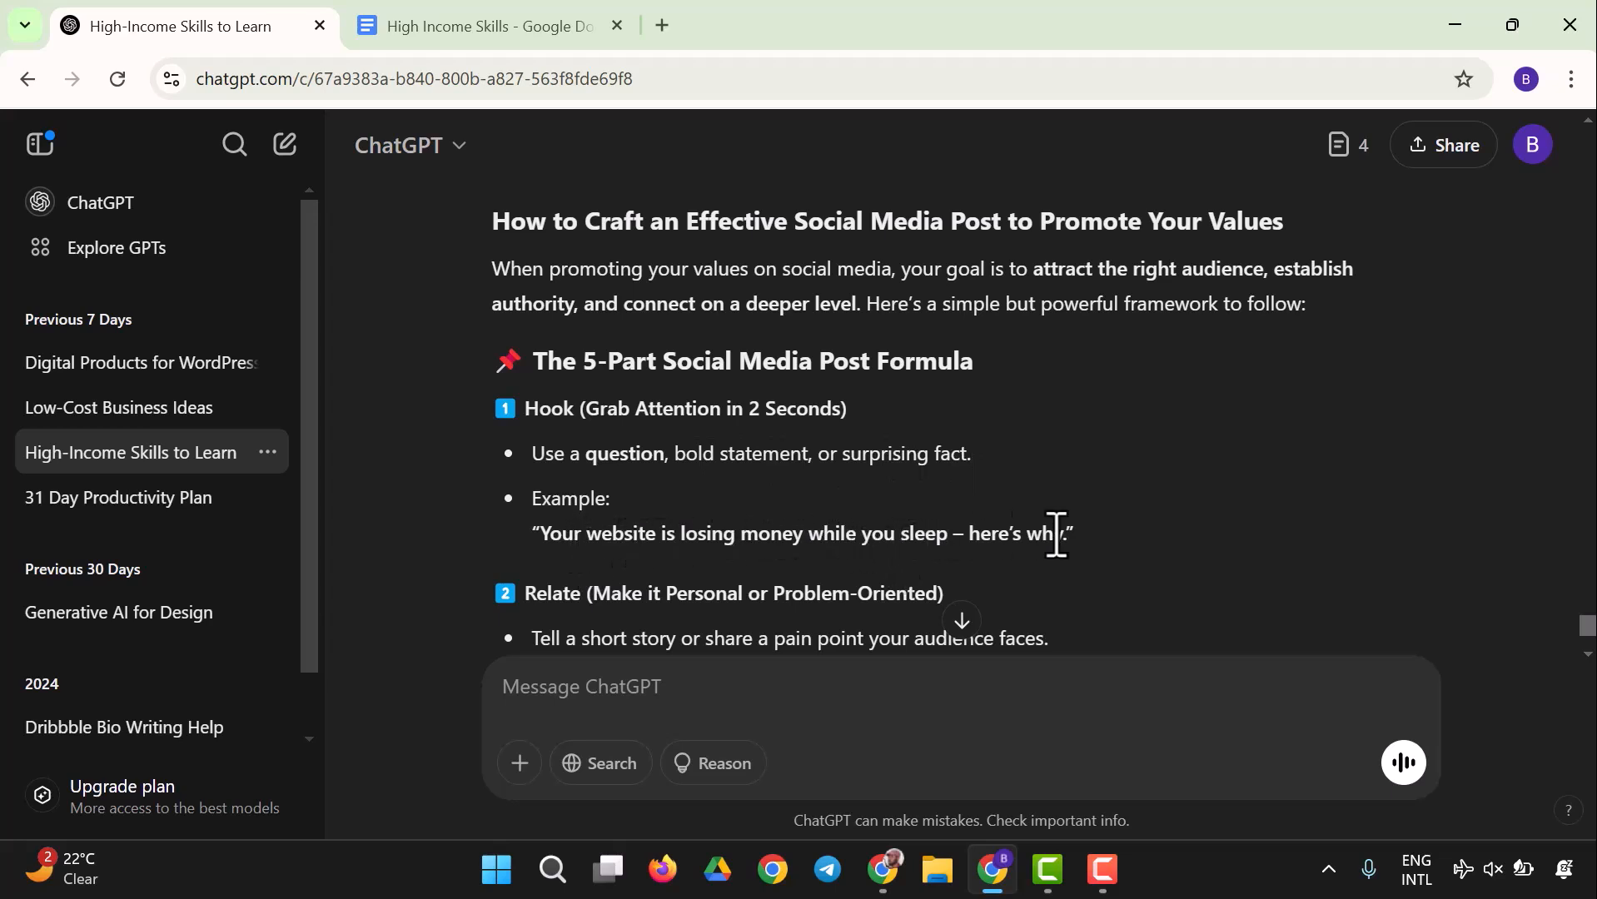
pyautogui.scroll(-1, 522, 571)
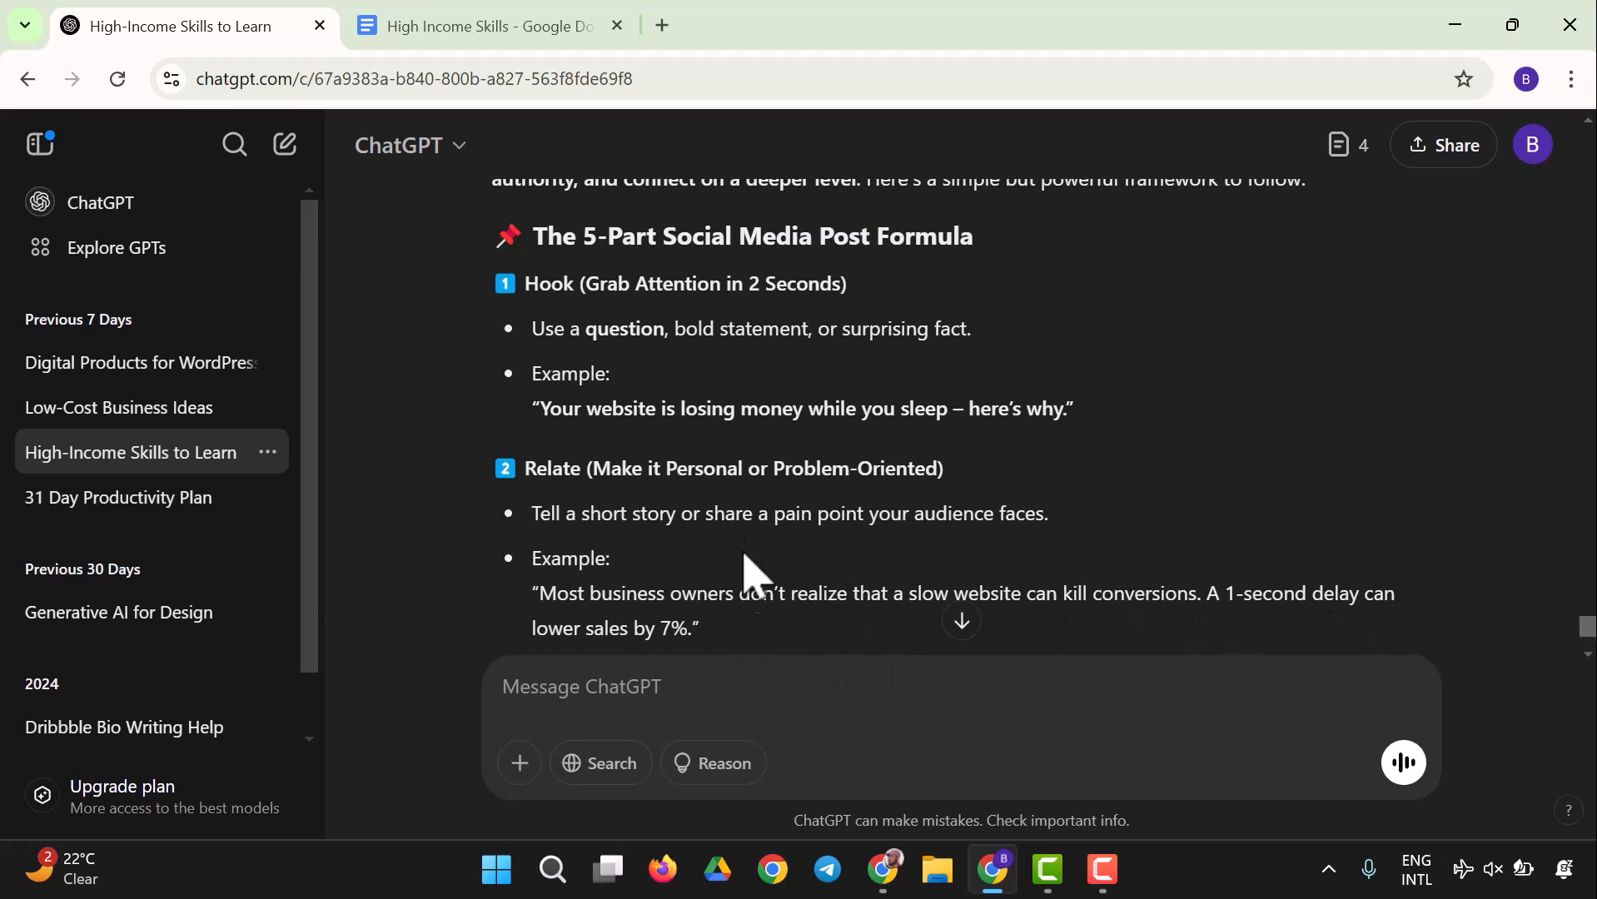
pyautogui.scroll(-1, 753, 575)
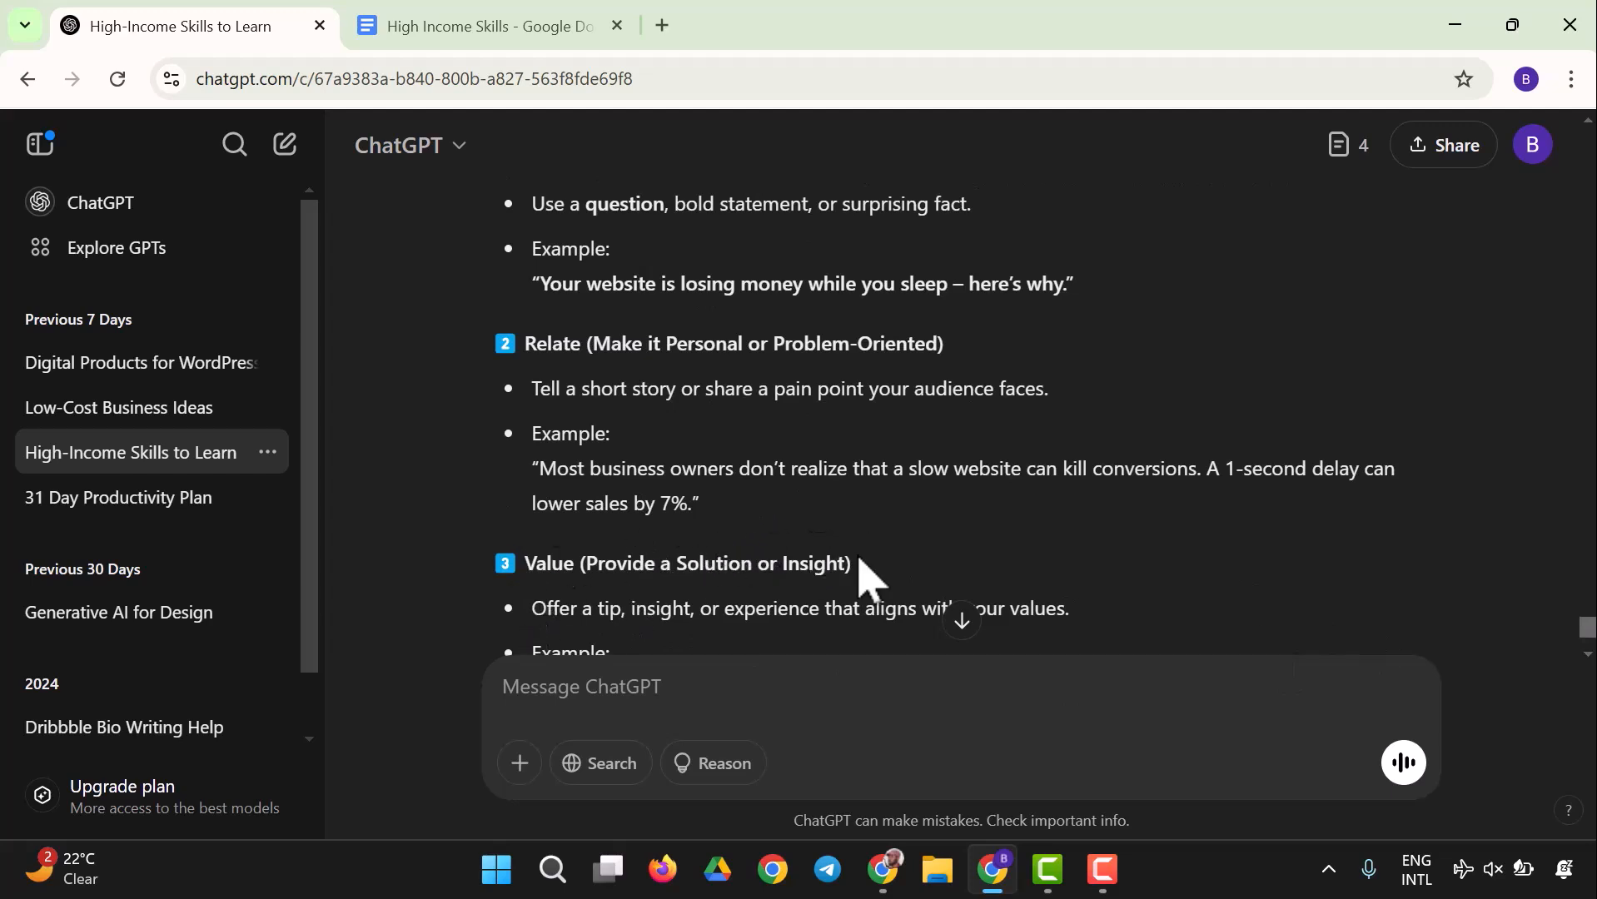
pyautogui.scroll(-1, 841, 558)
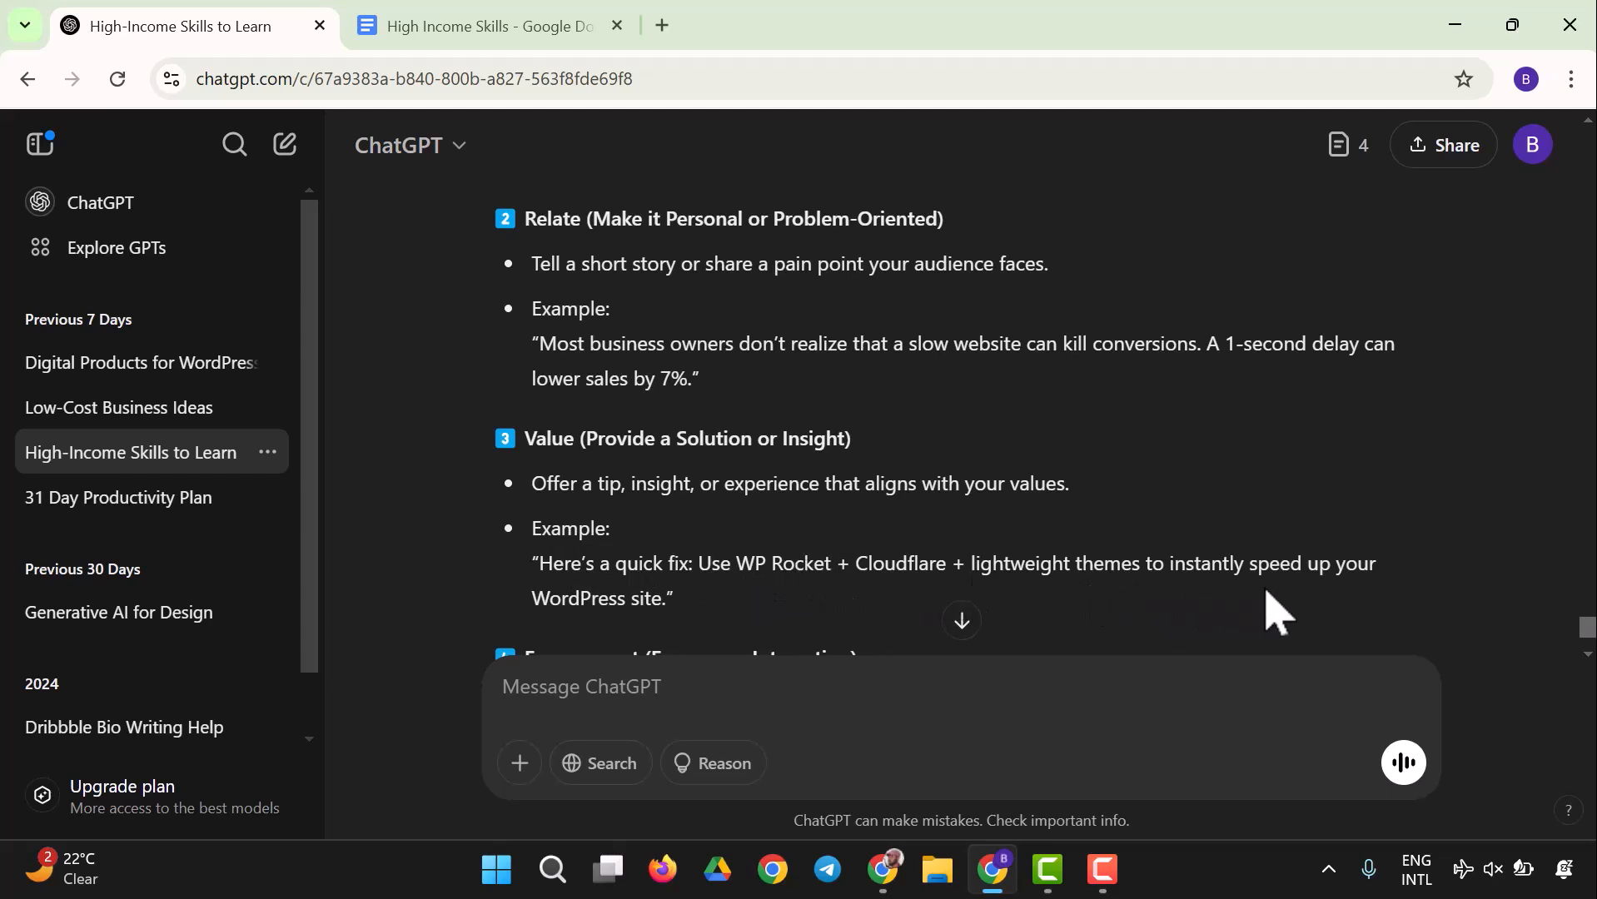
pyautogui.scroll(-2, 766, 559)
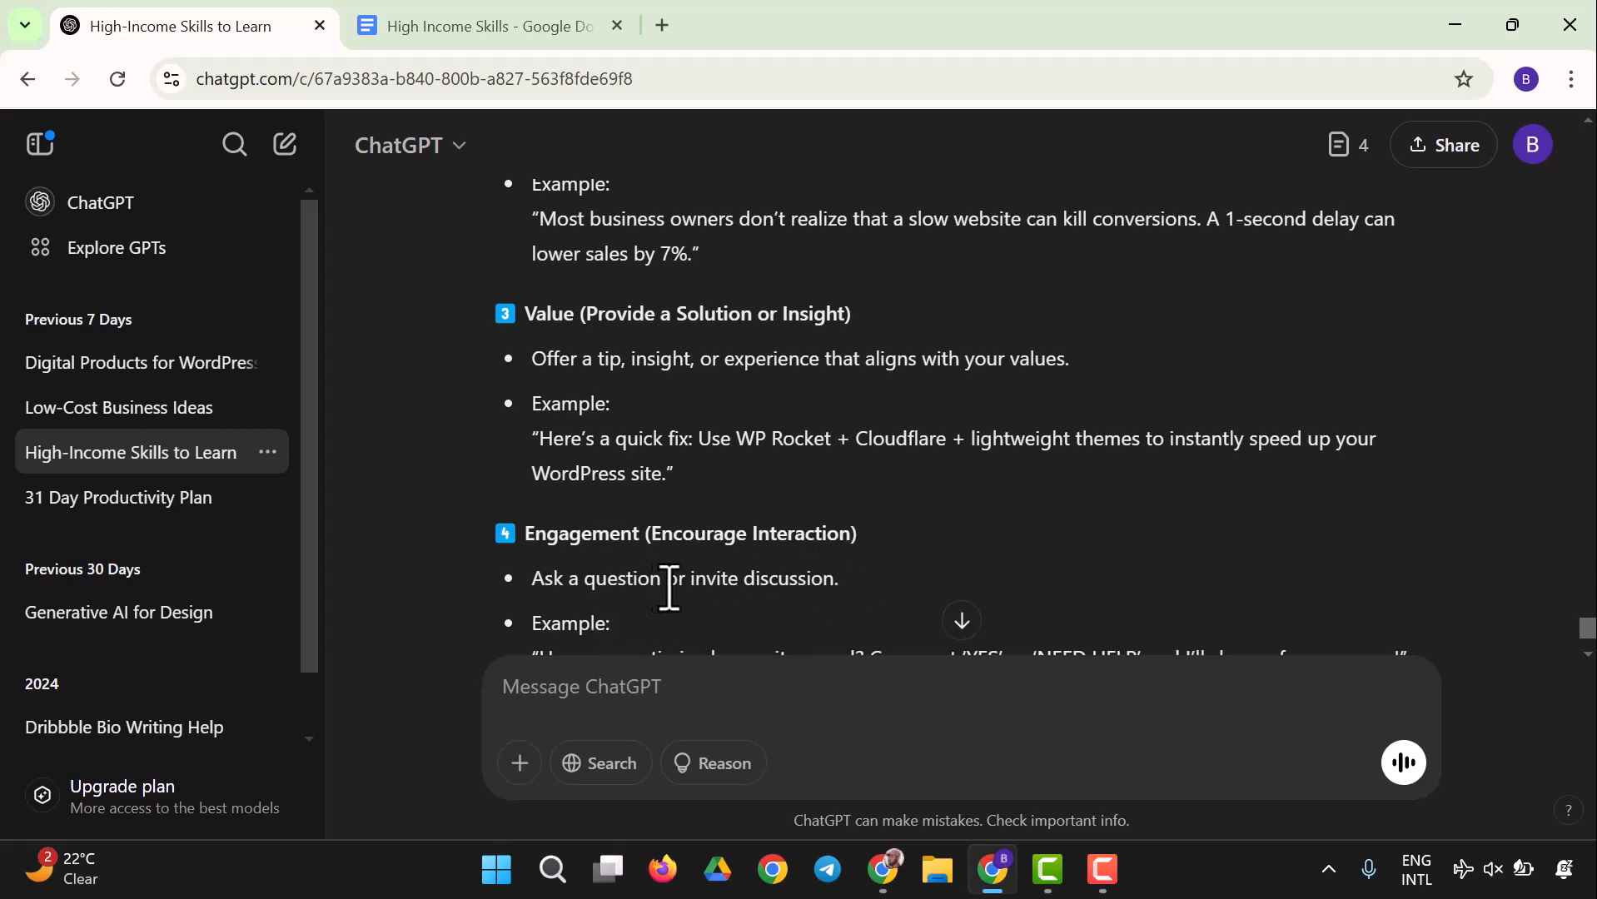
pyautogui.scroll(-3, 806, 580)
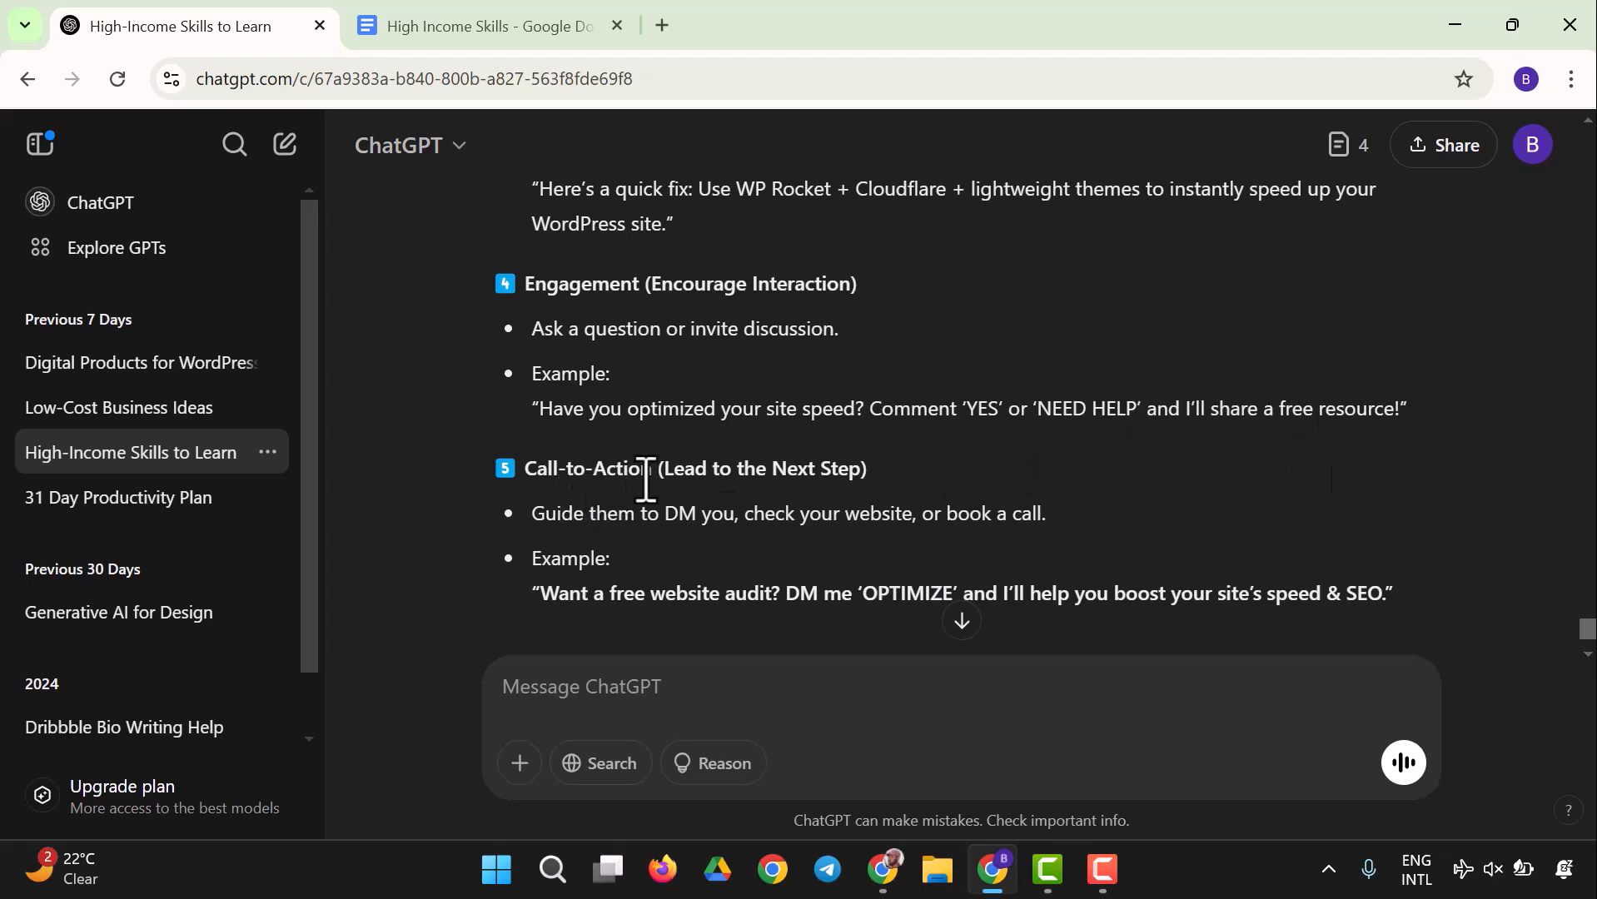
pyautogui.scroll(-2, 698, 552)
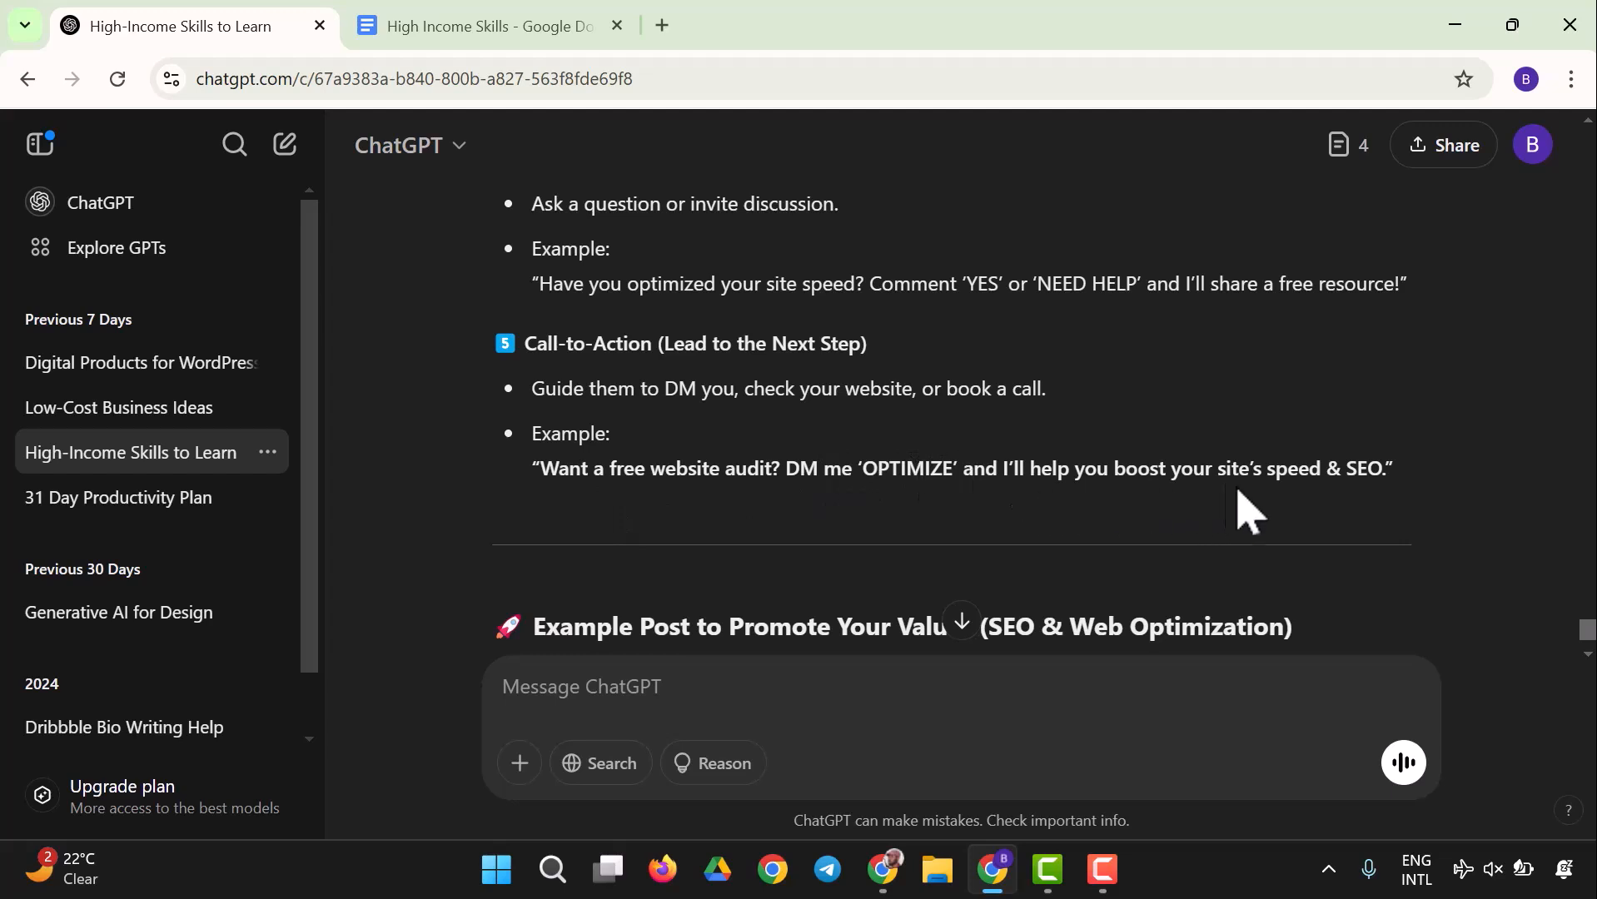
# - Examine the example post on SEO and web optimization and the pro tips for maximizing reach and engagement
pyautogui.scroll(-3, 984, 464)
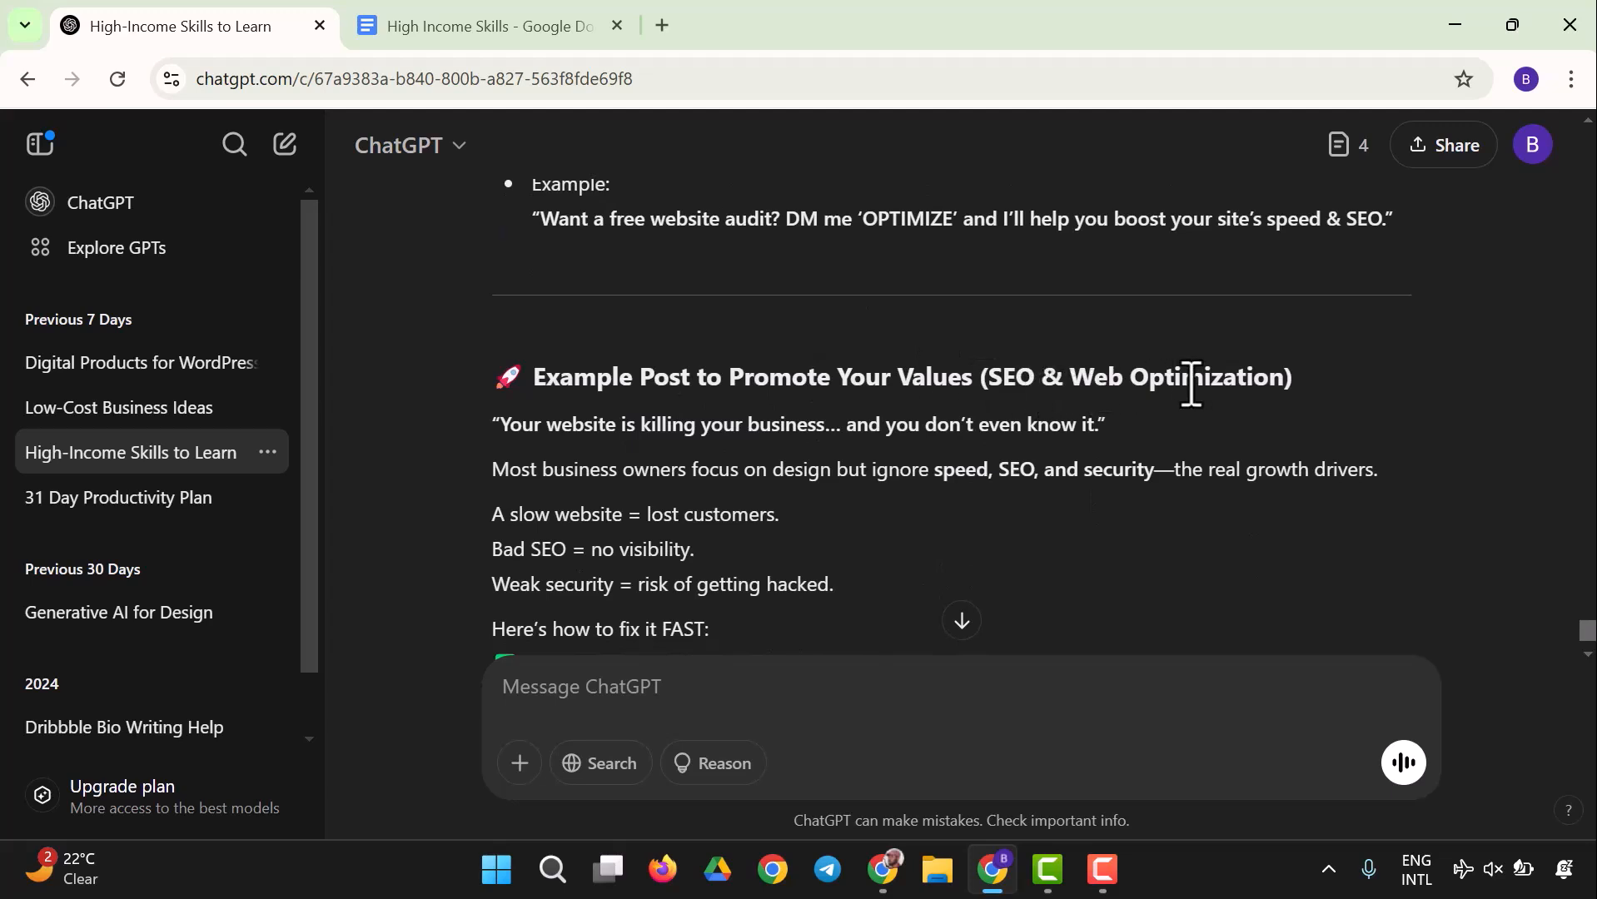
pyautogui.scroll(-1, 542, 372)
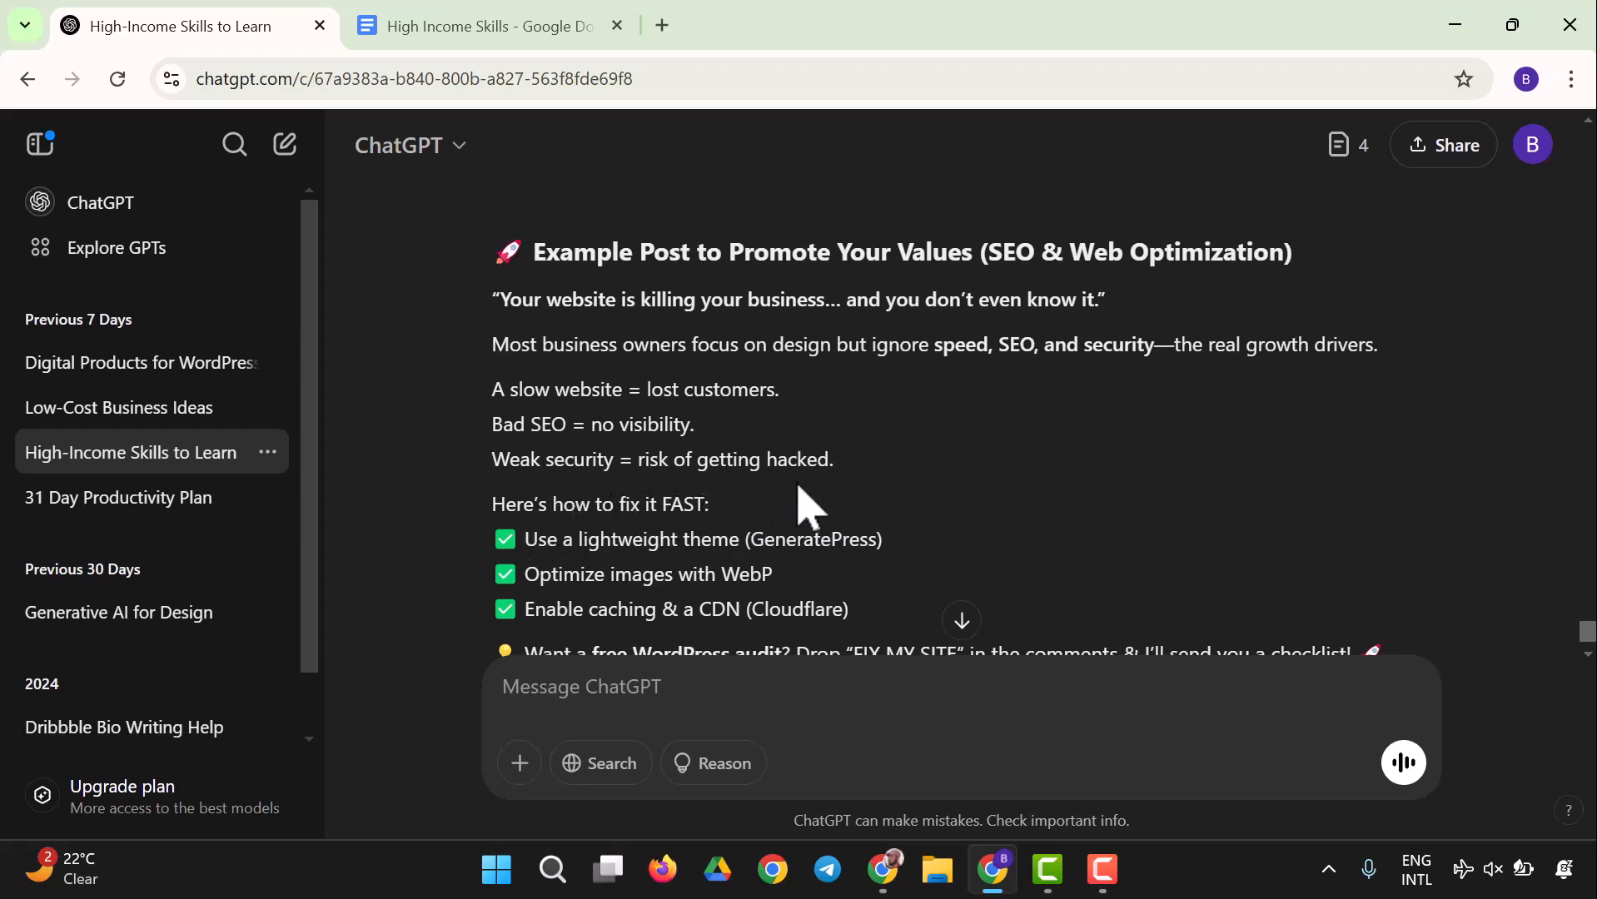
pyautogui.scroll(-1, 786, 500)
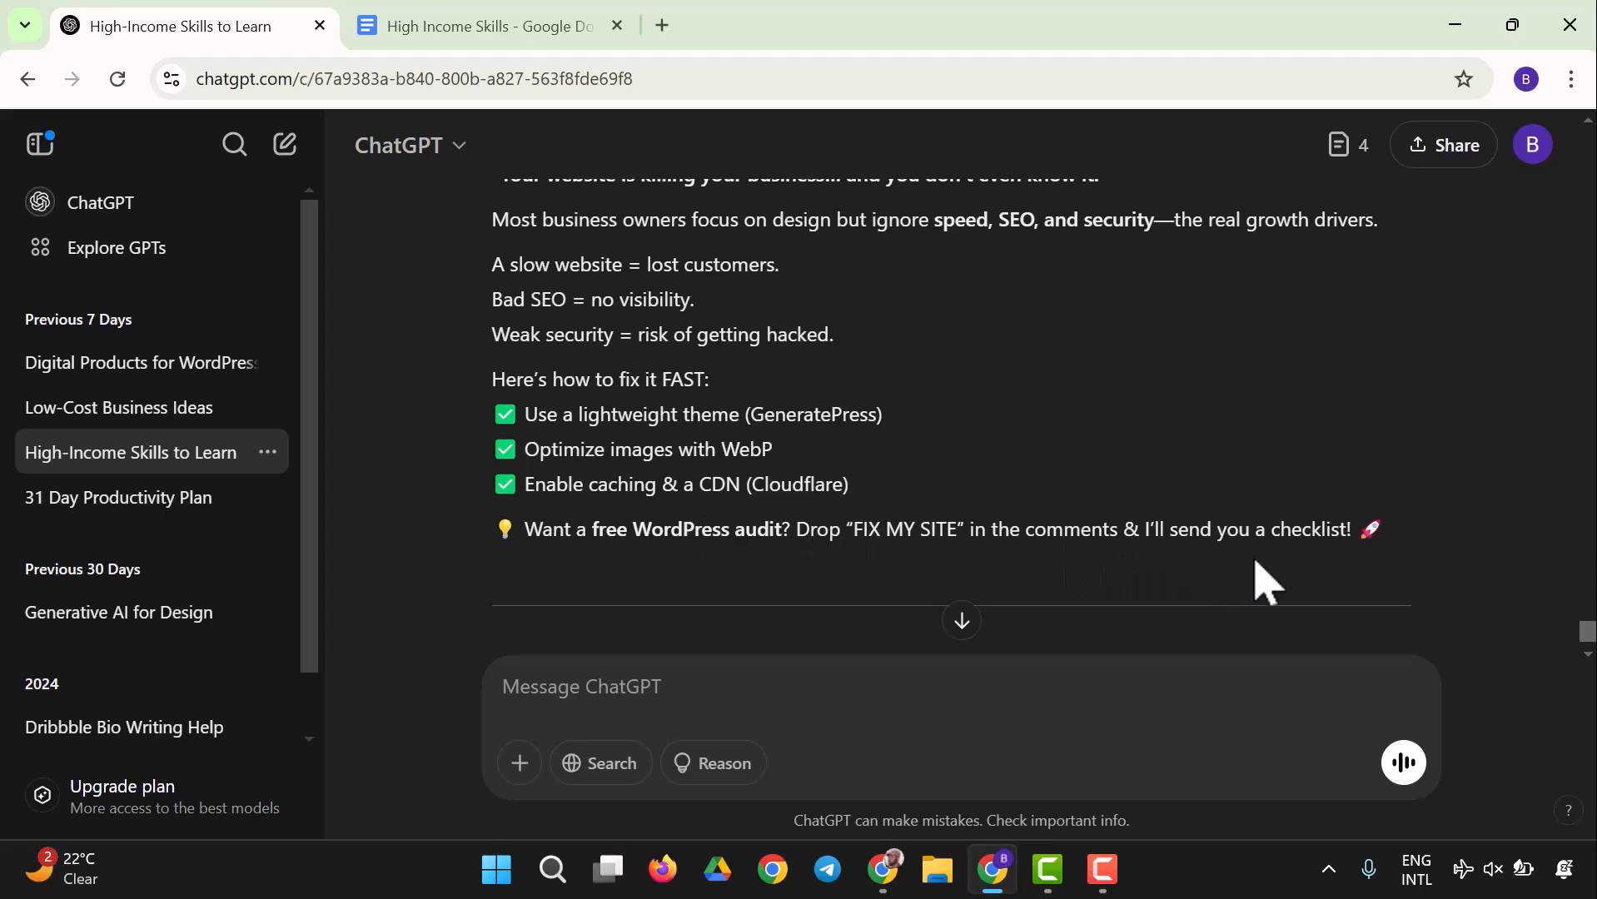
pyautogui.scroll(-3, 1141, 533)
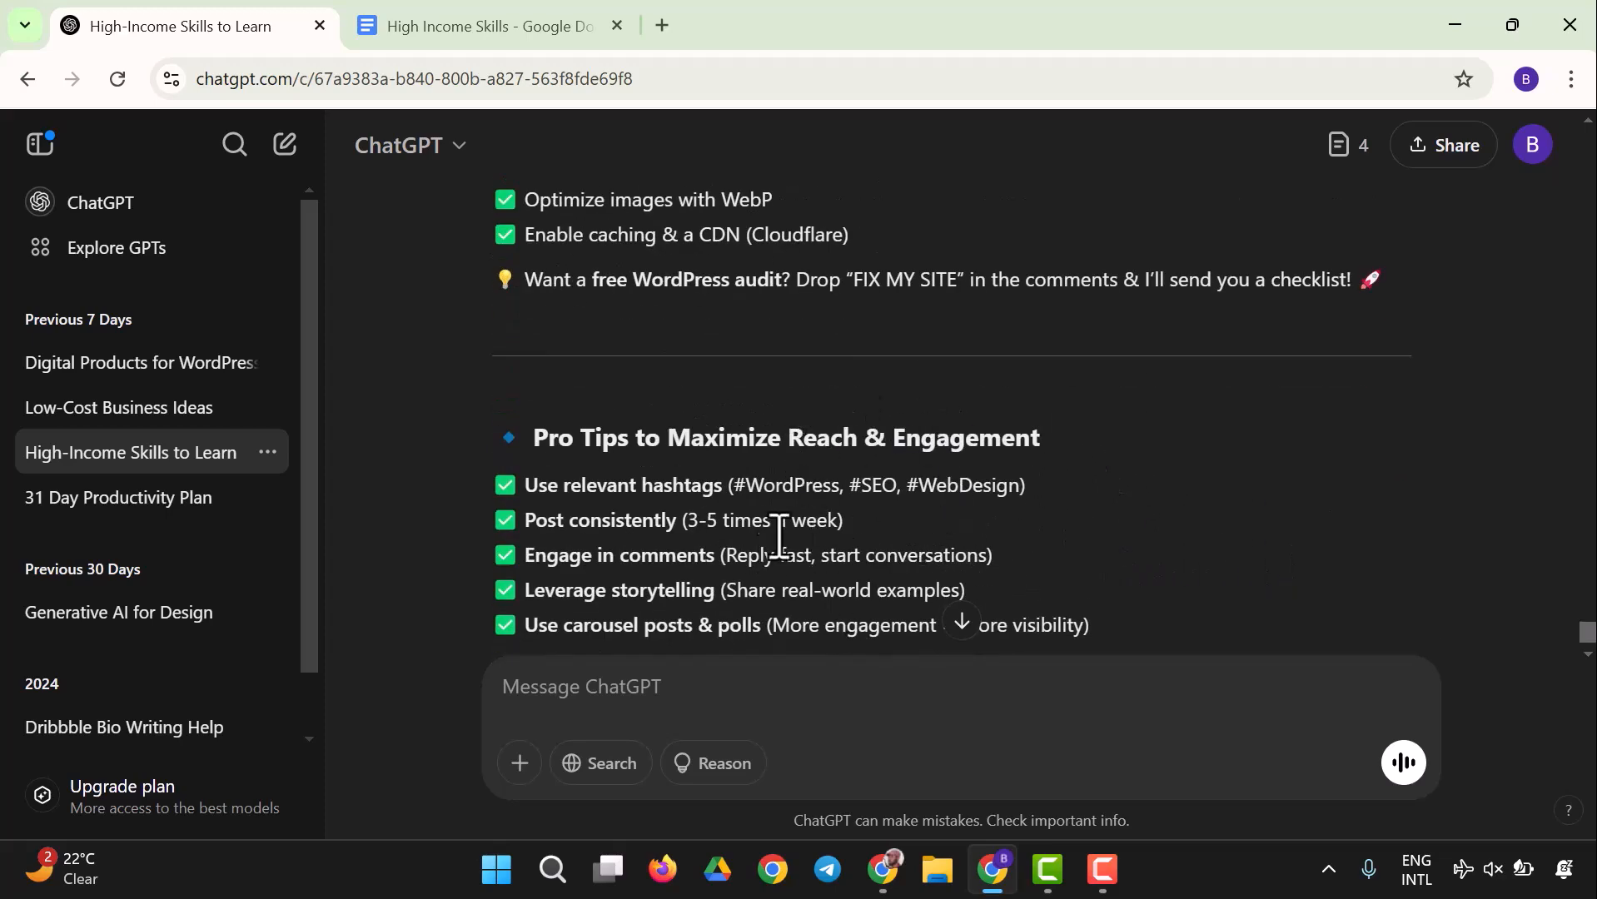
pyautogui.scroll(3, 710, 329)
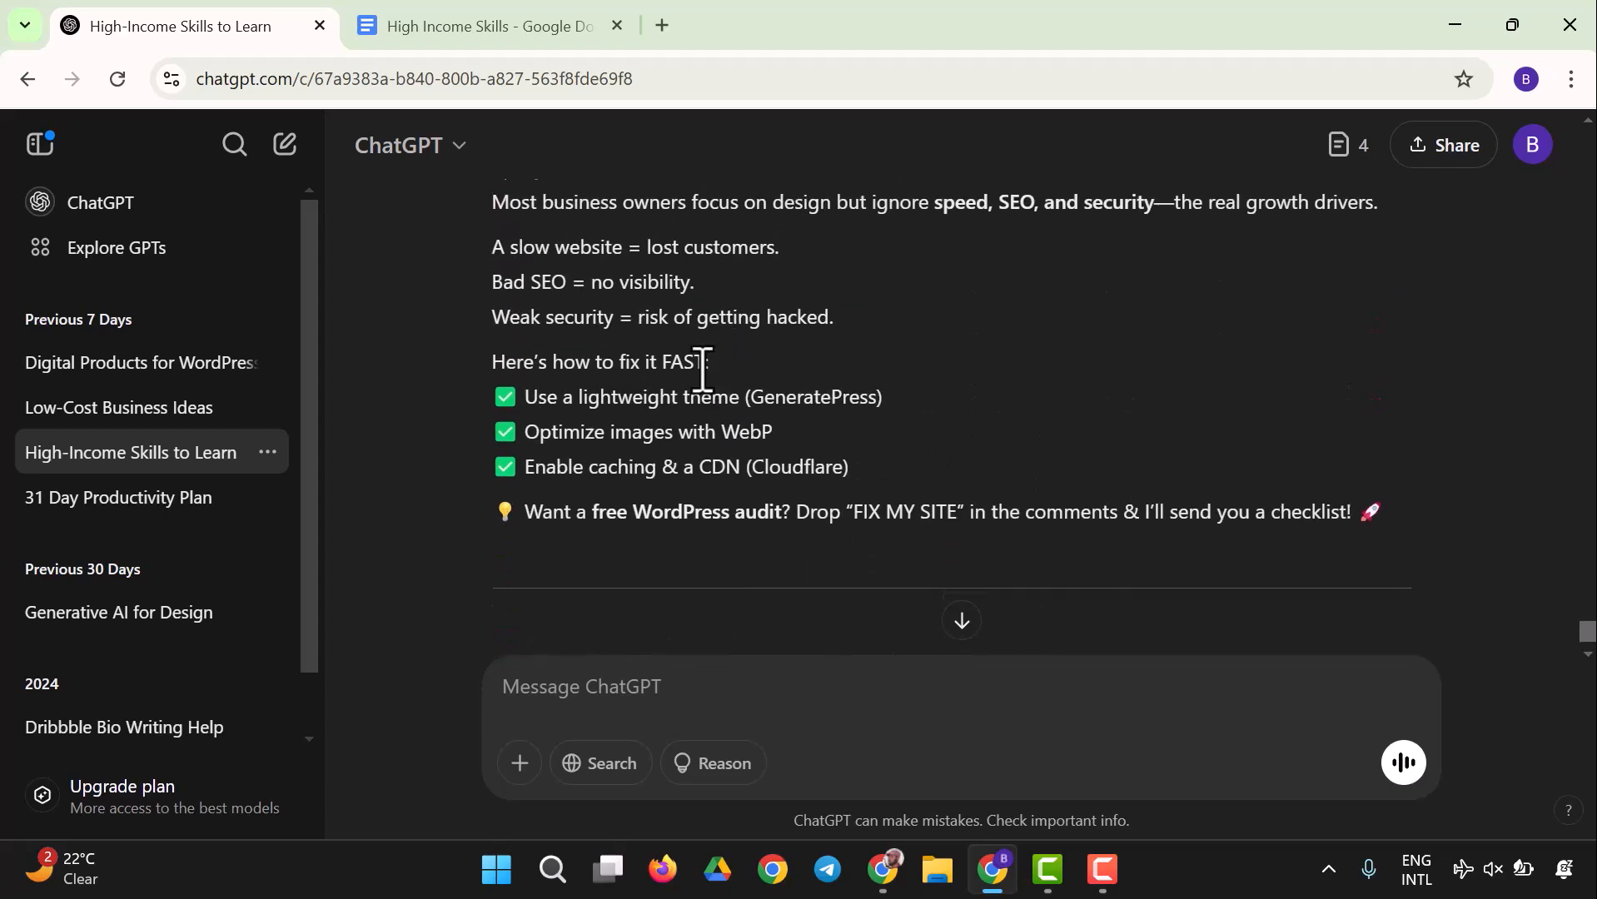
pyautogui.scroll(-3, 706, 385)
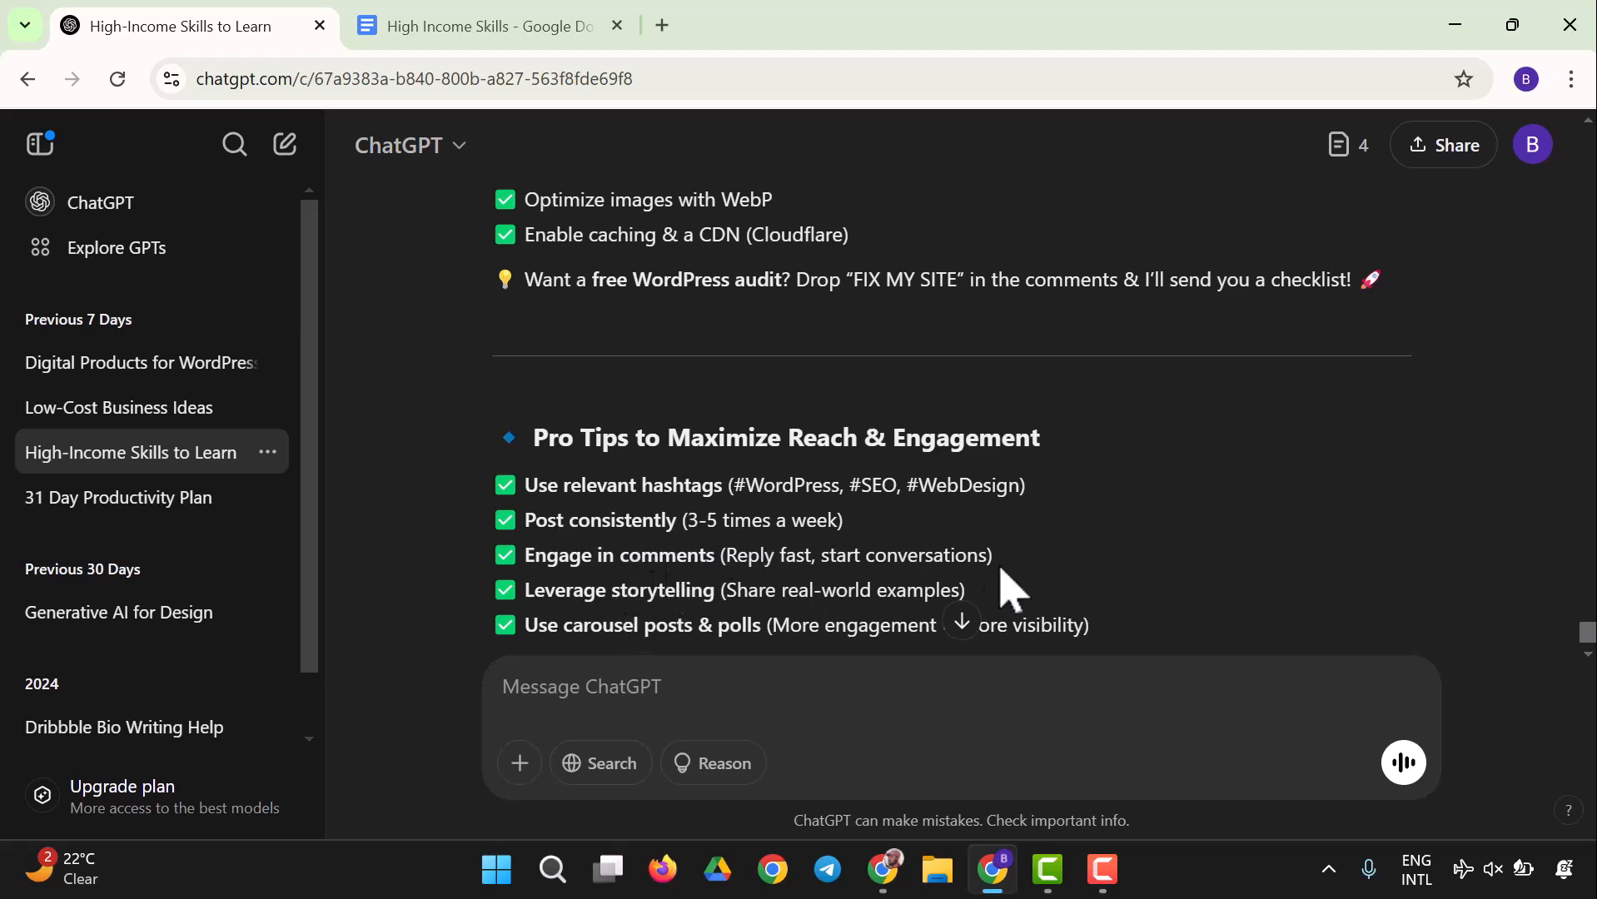
pyautogui.scroll(-2, 754, 569)
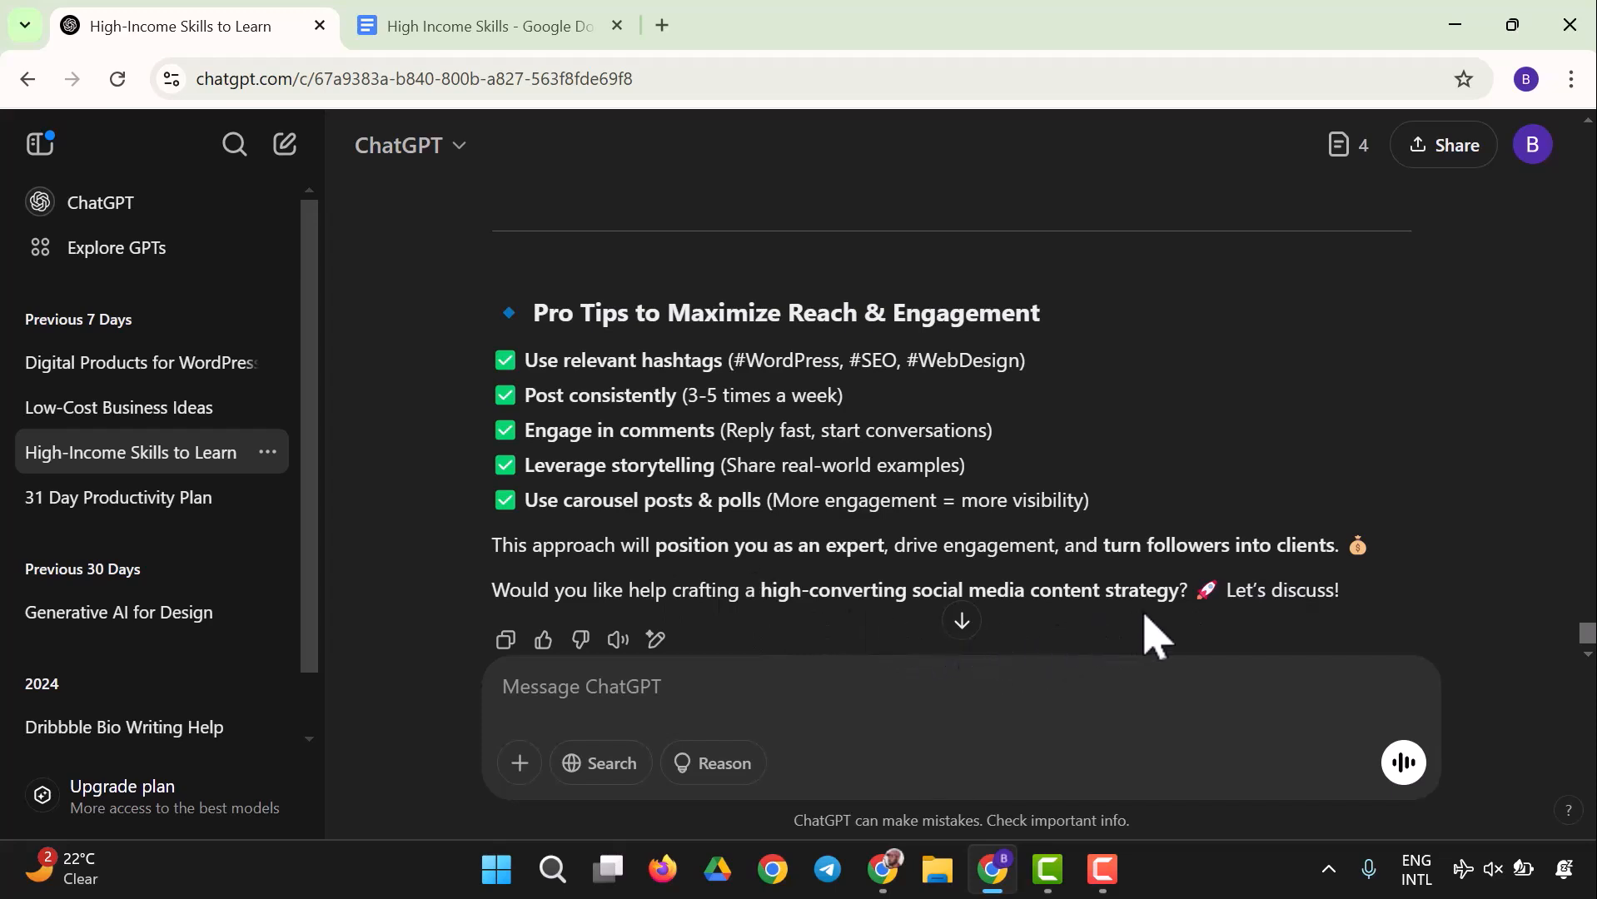
pyautogui.scroll(-1, 1132, 641)
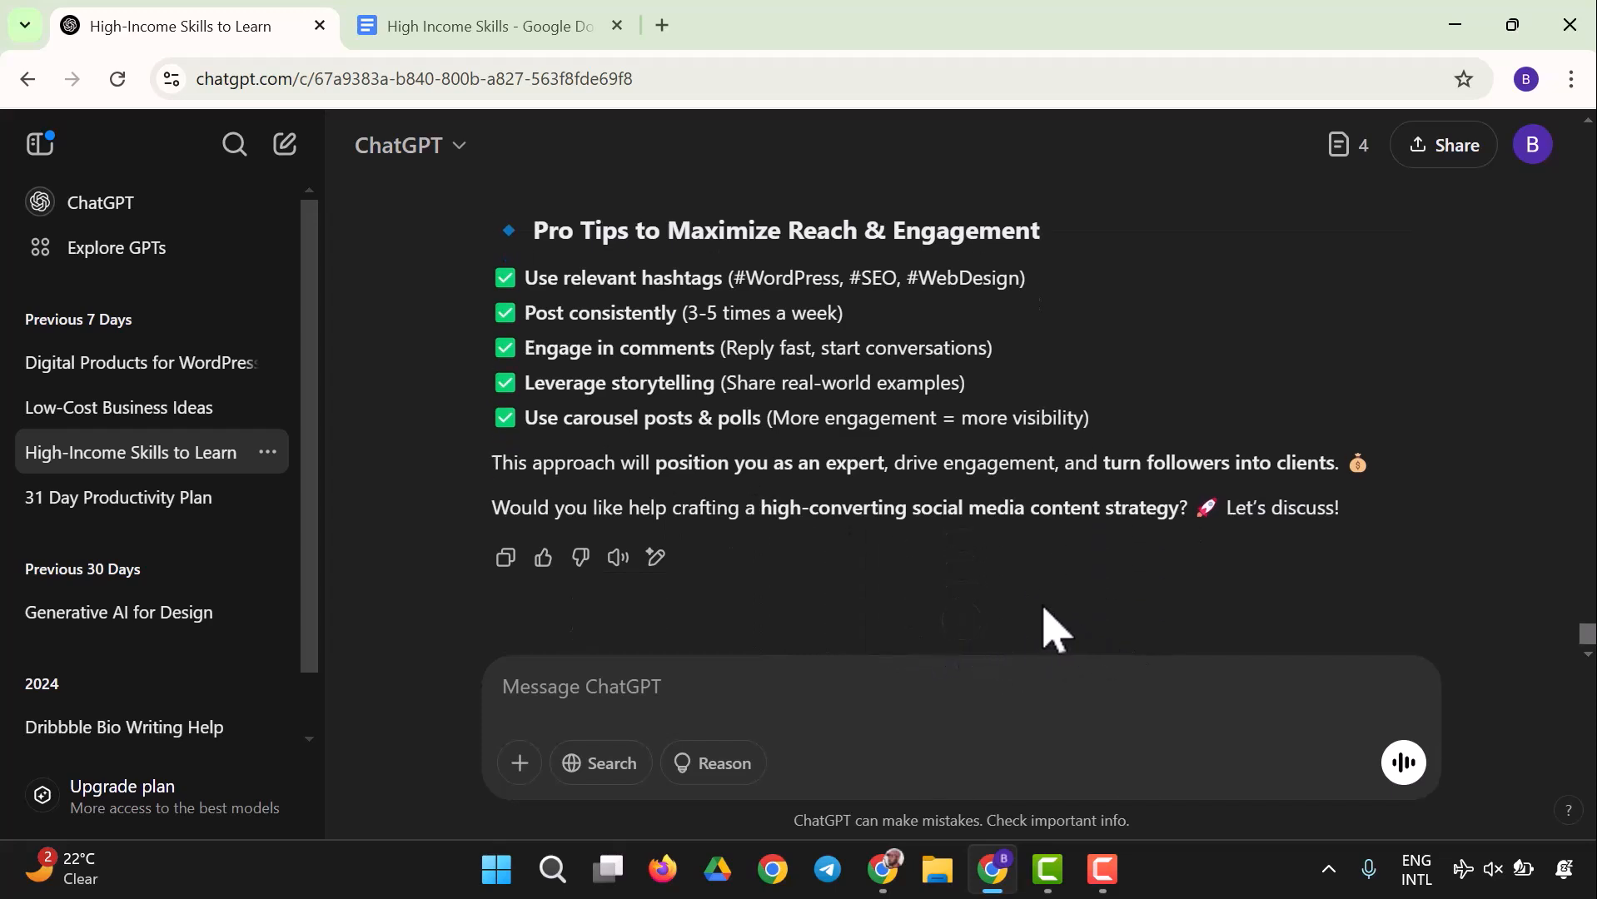
# - Reply "Yes" to the offer of help crafting a high-converting social media content strategy
pyautogui.write('Yes')
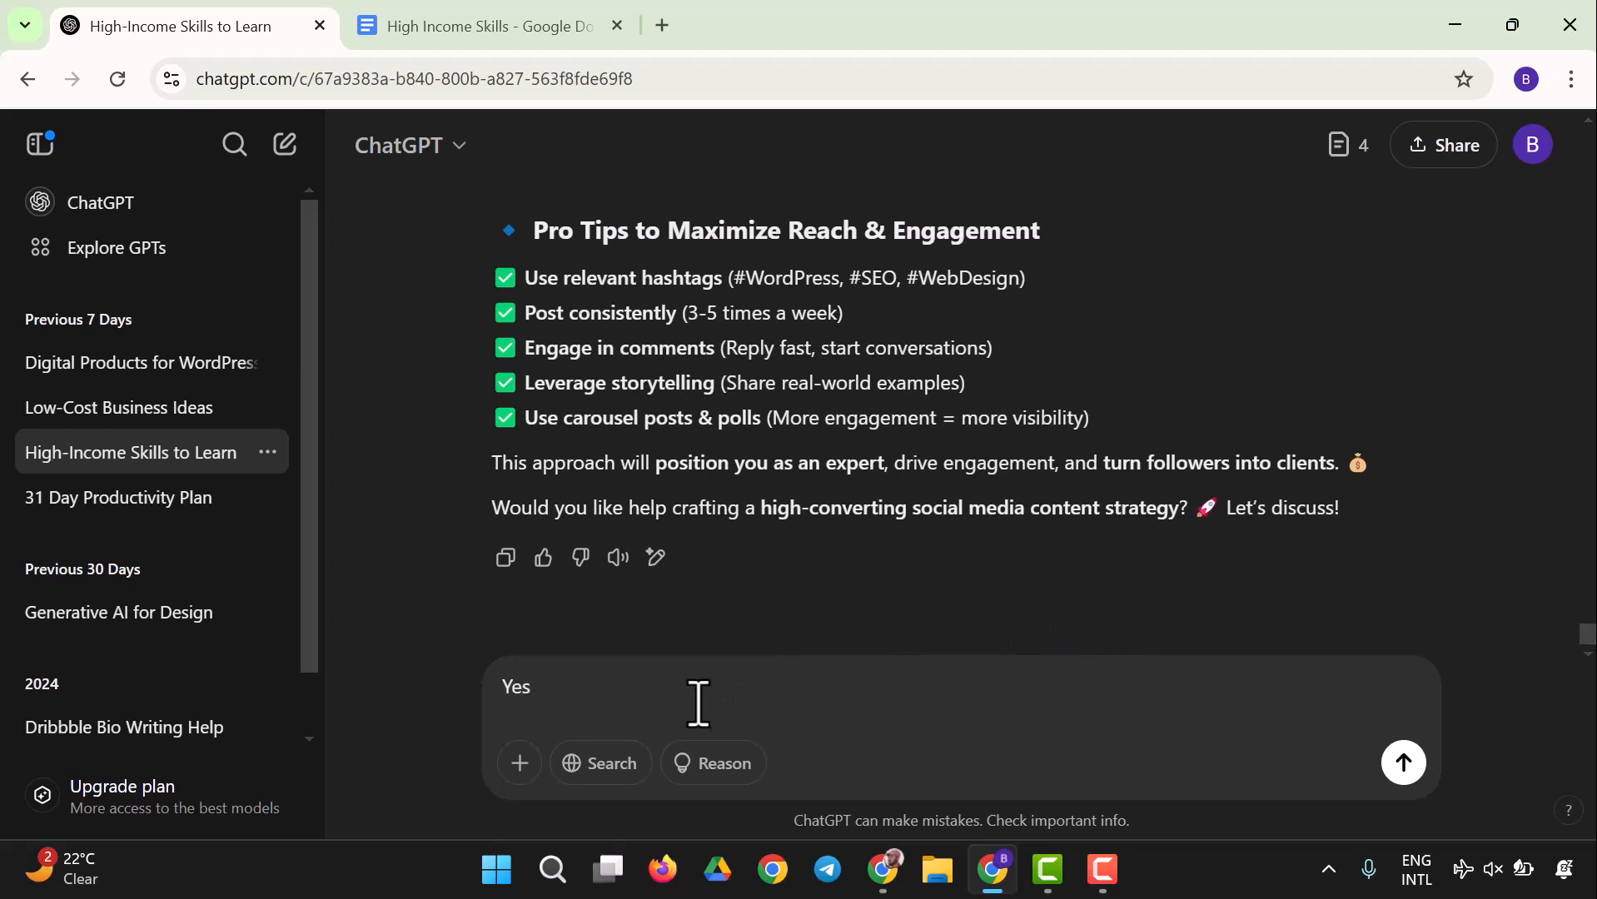
pyautogui.press('Return')
# - Copy the full example post on SEO and web optimization, from the "Your website is killing your business" hook to the free audit offer
pyautogui.scroll(6, 829, 391)
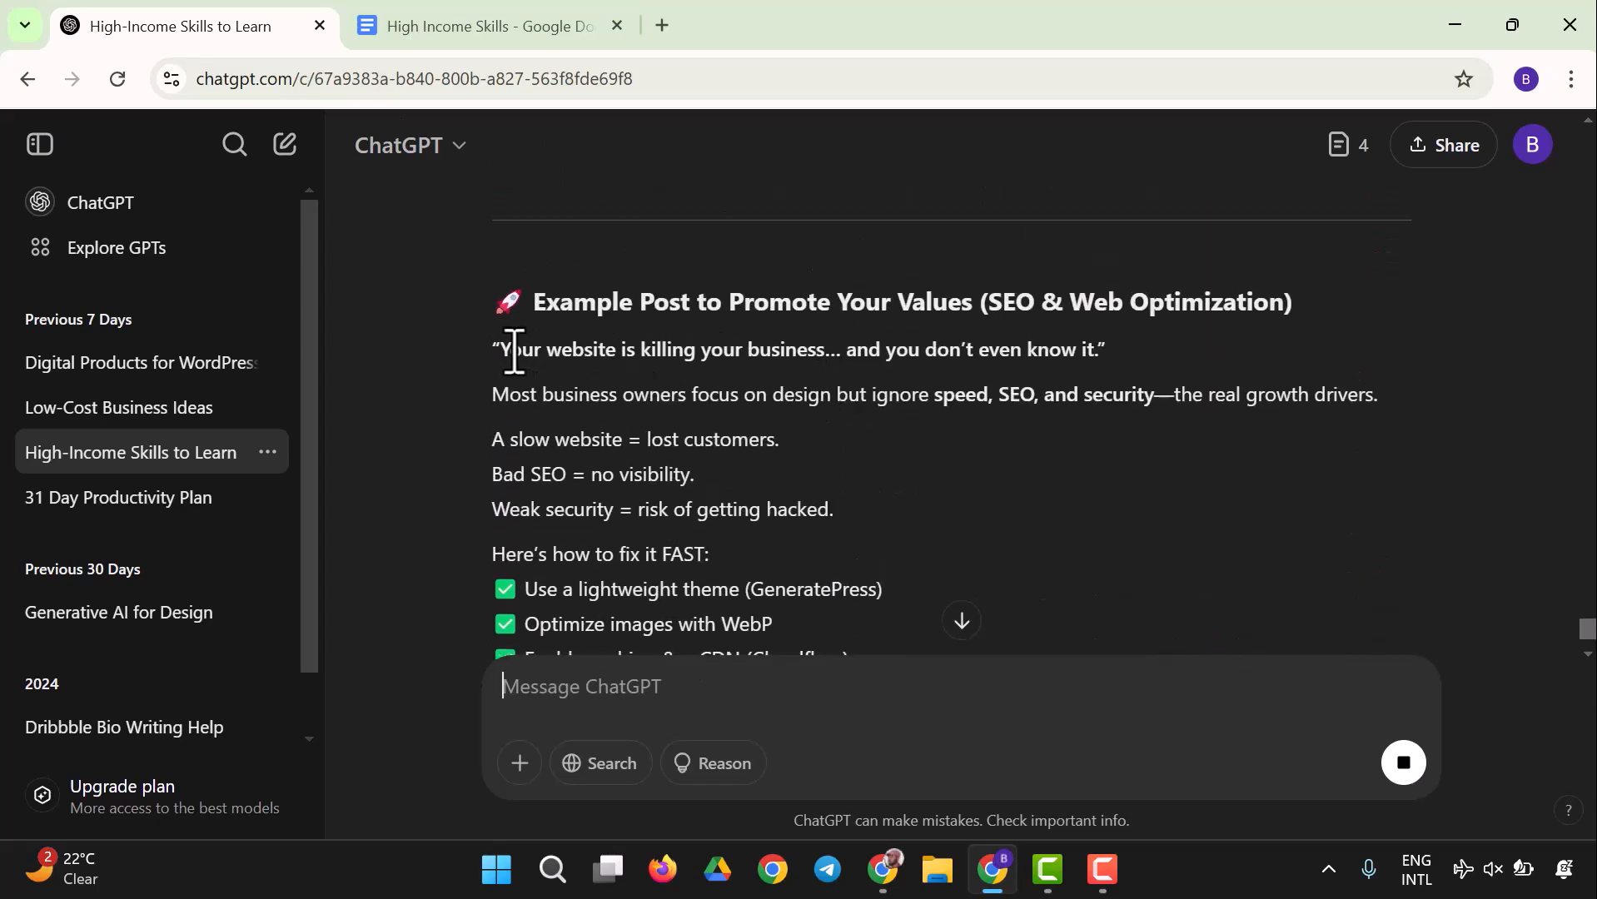
pyautogui.moveTo(507, 349); pyautogui.dragTo(1375, 583)
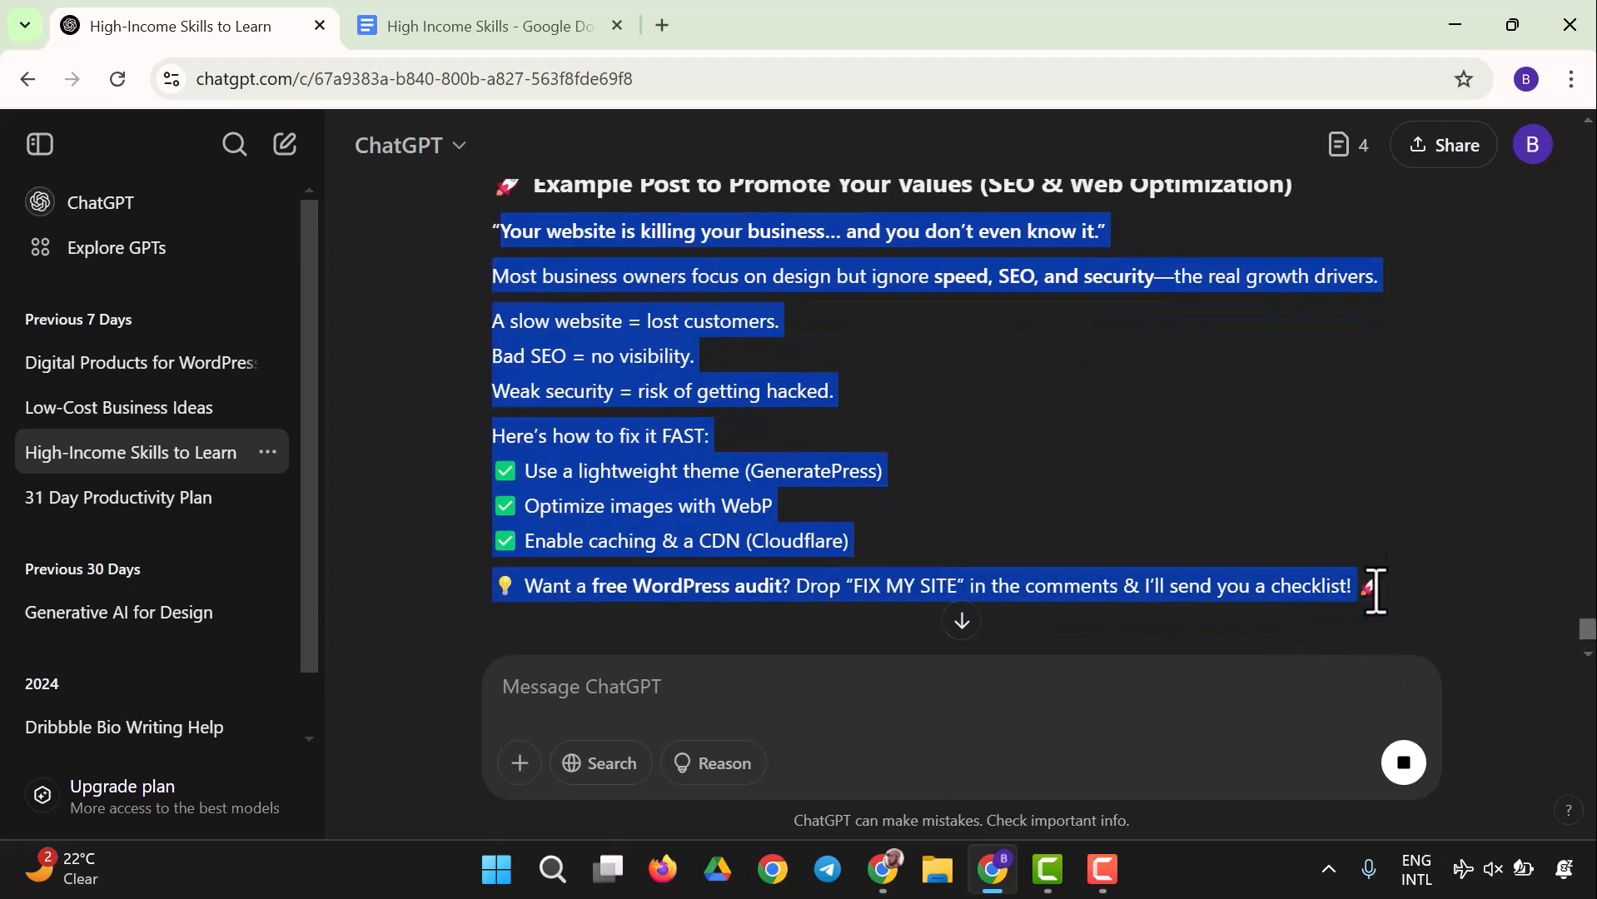
pyautogui.rightClick(708, 364)
pyautogui.click(775, 395)
# - Open linkedin.com in the other Chrome window and X in Firefox
pyautogui.click(882, 868)
pyautogui.click(664, 27)
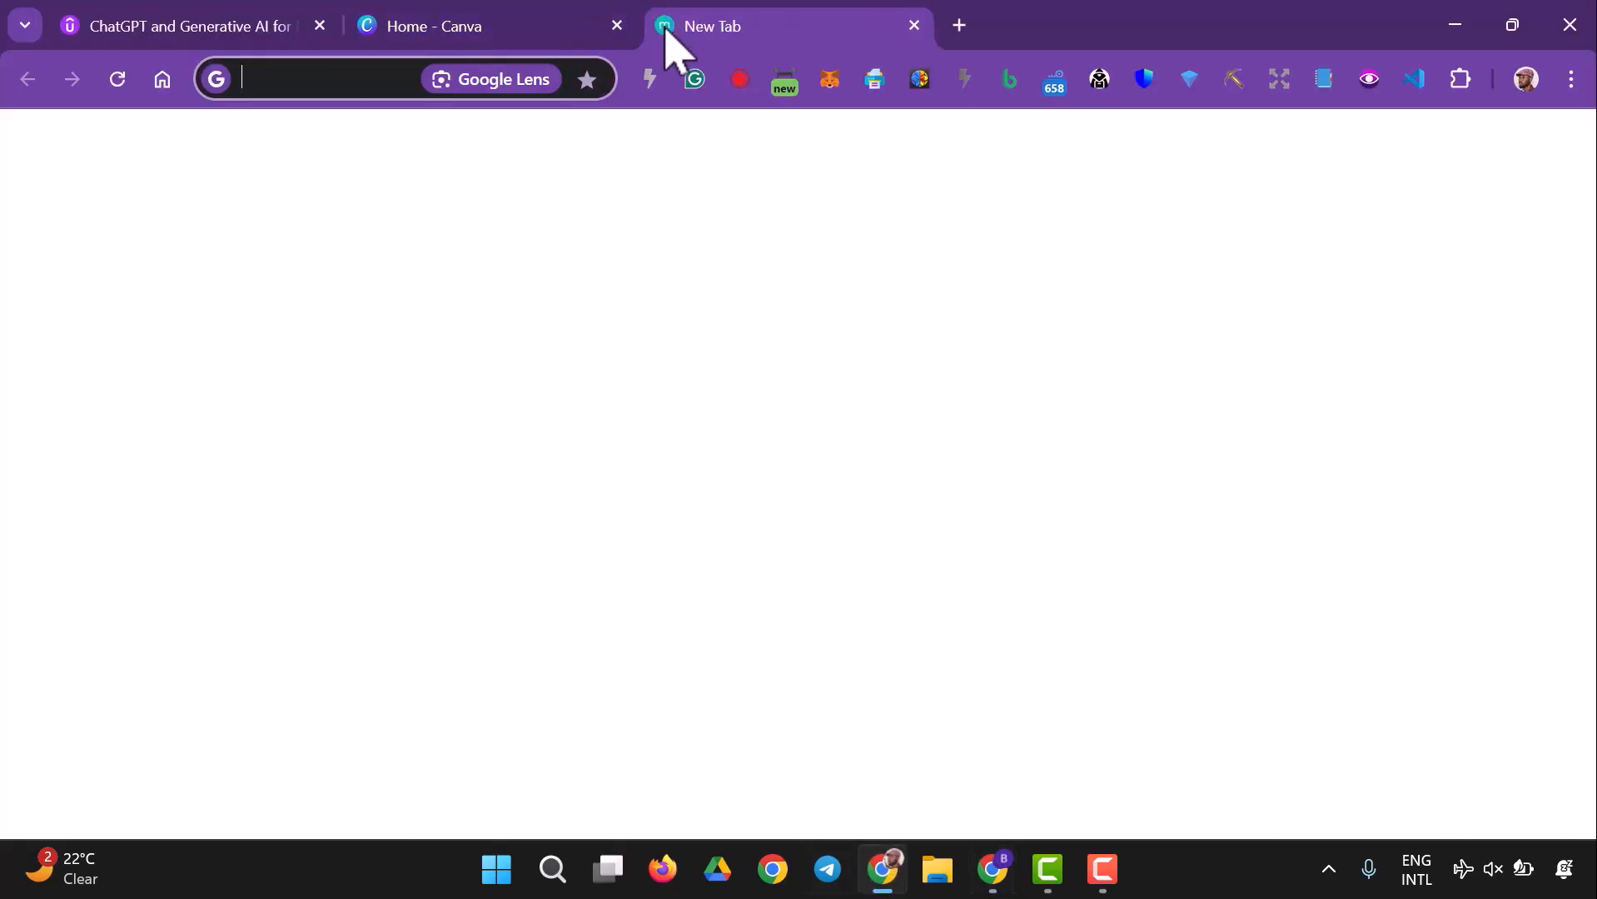
pyautogui.write('linkedin.com')
pyautogui.press('Return')
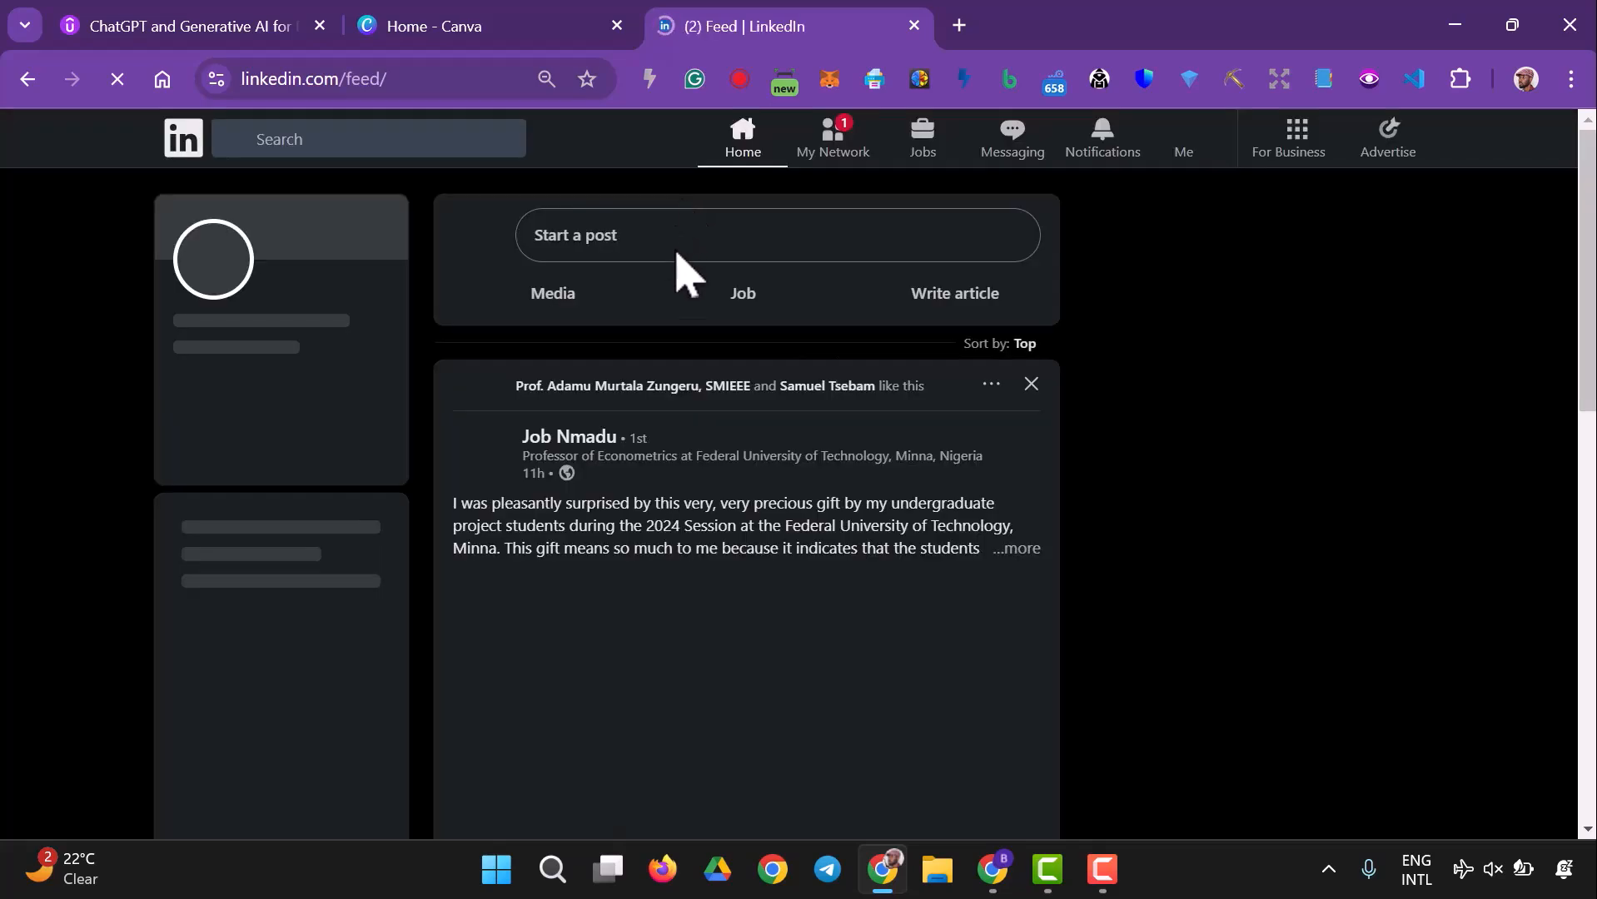
pyautogui.click(681, 865)
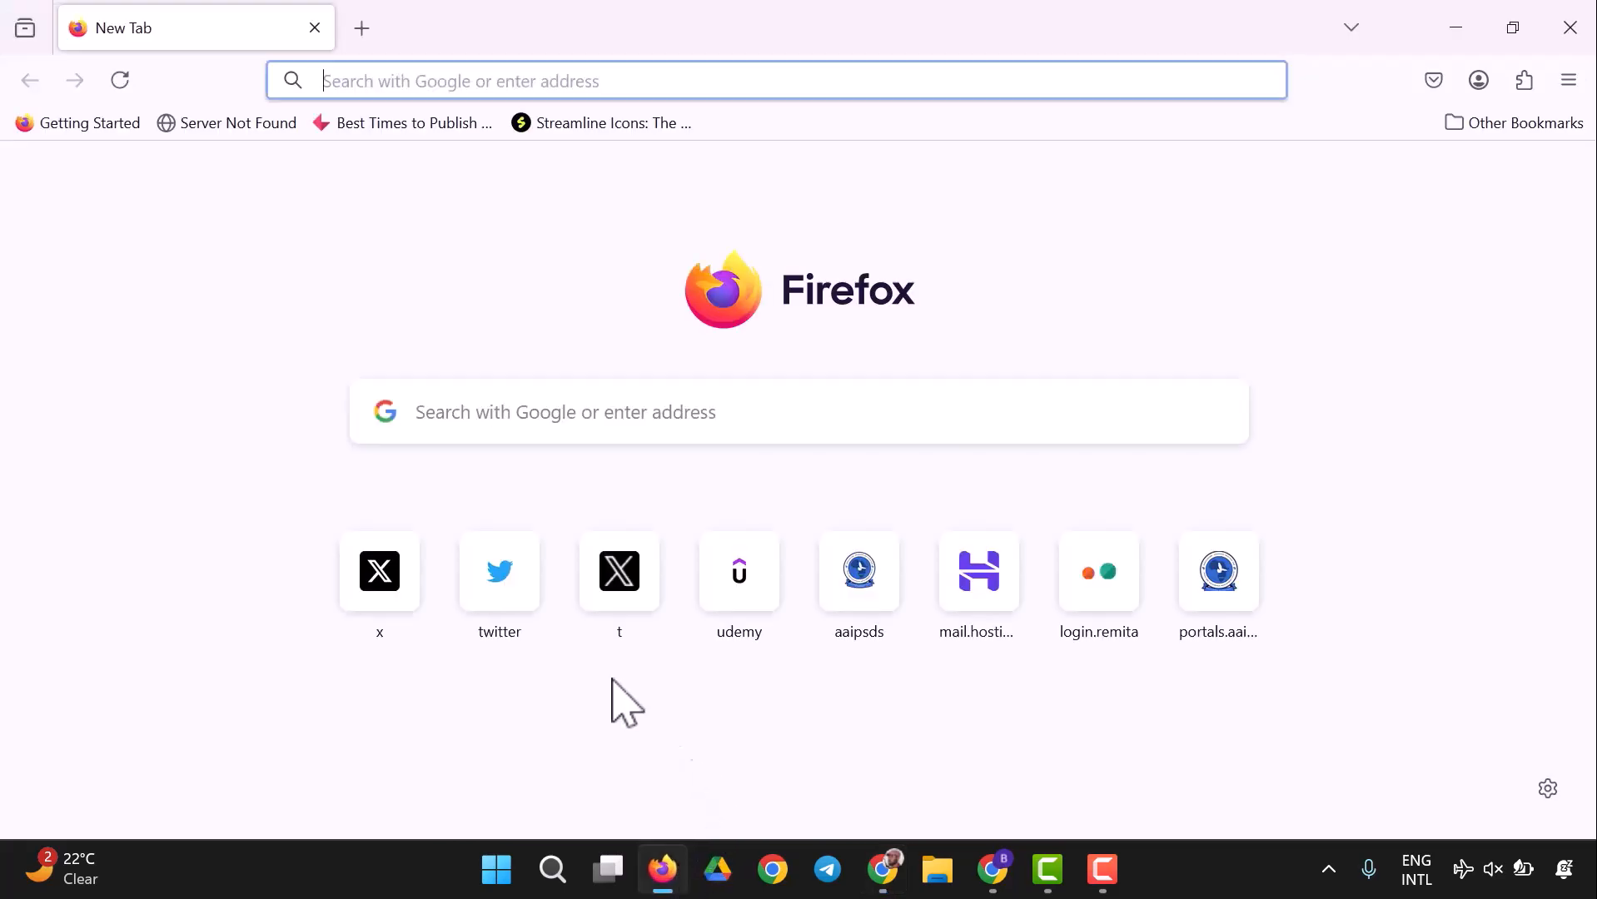
pyautogui.click(360, 606)
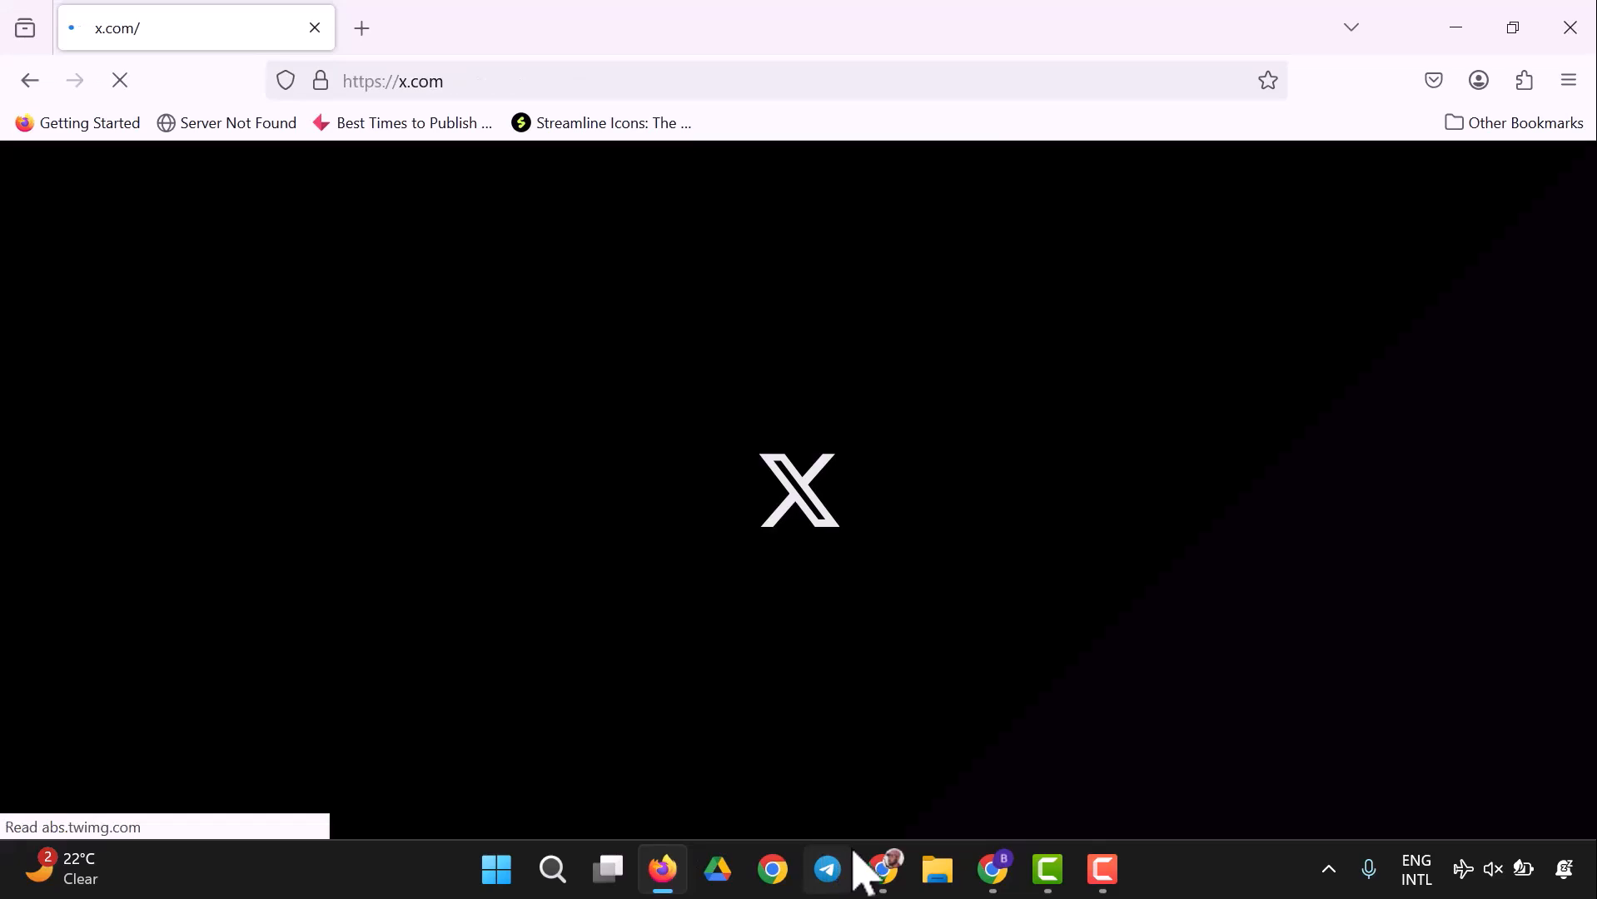
# - Switch back to LinkedIn, start a new post and paste the copied example text into it
pyautogui.click(880, 875)
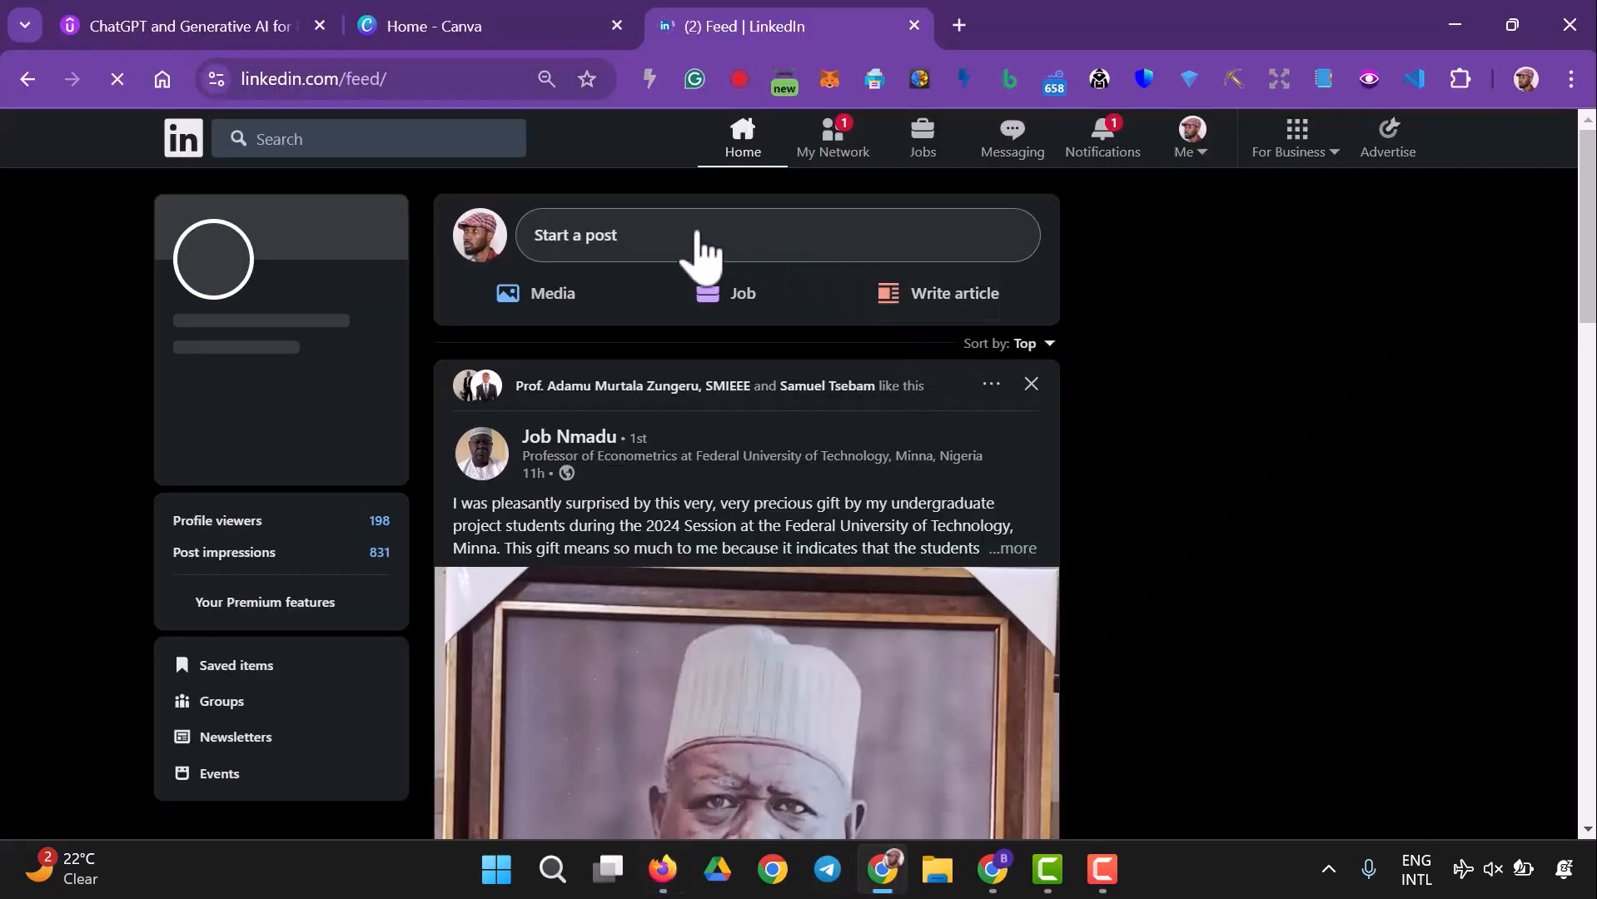
pyautogui.click(593, 261)
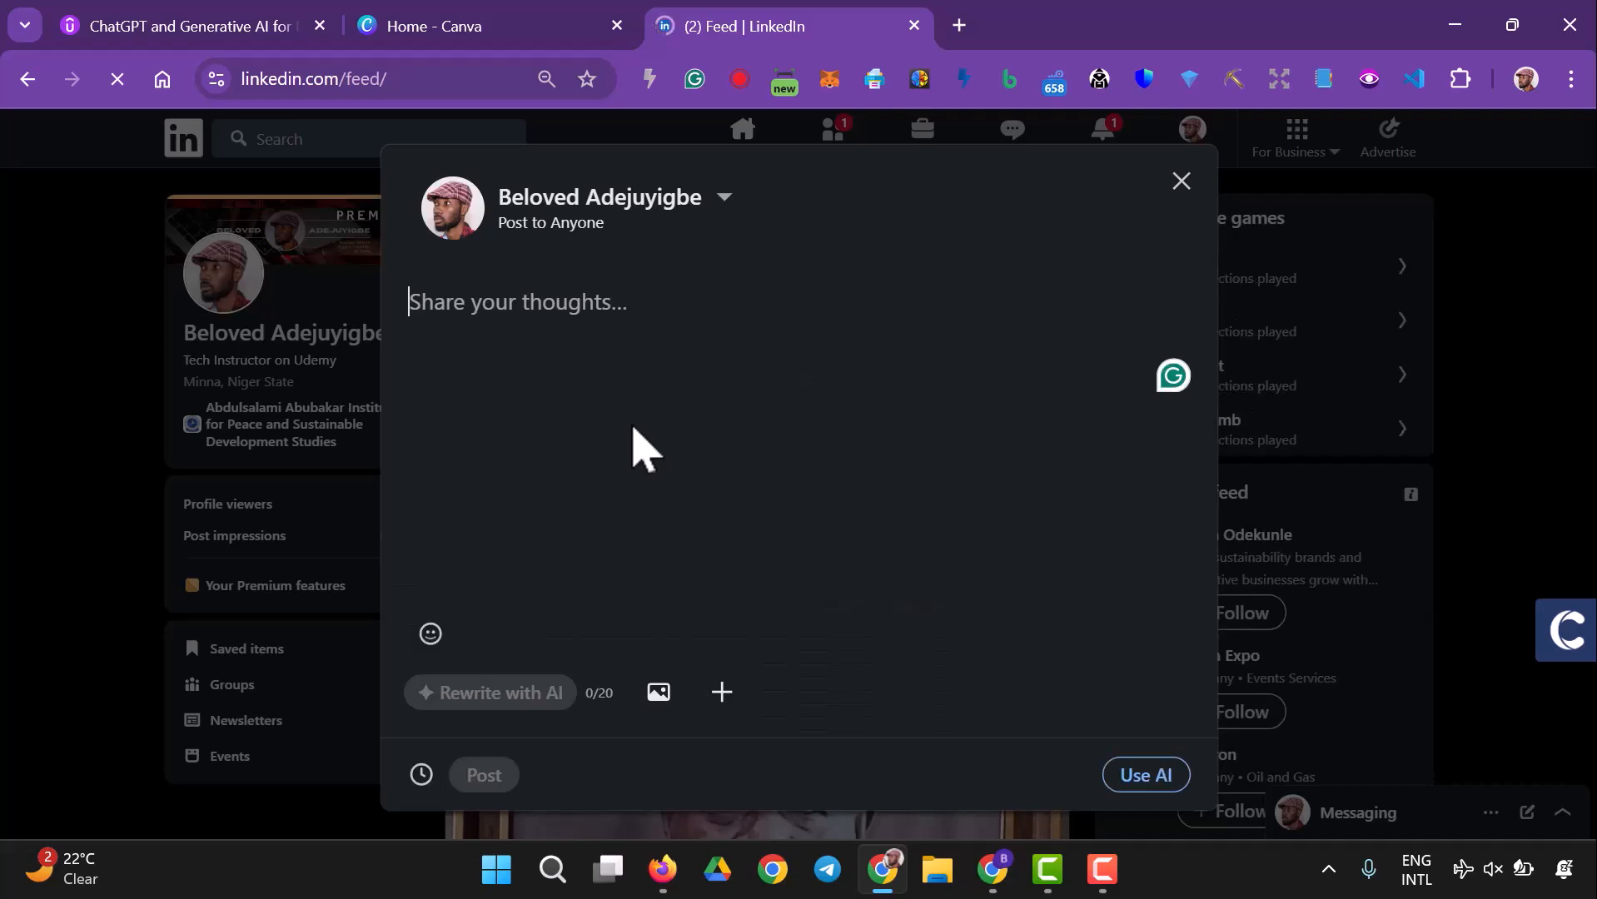
pyautogui.rightClick(616, 317)
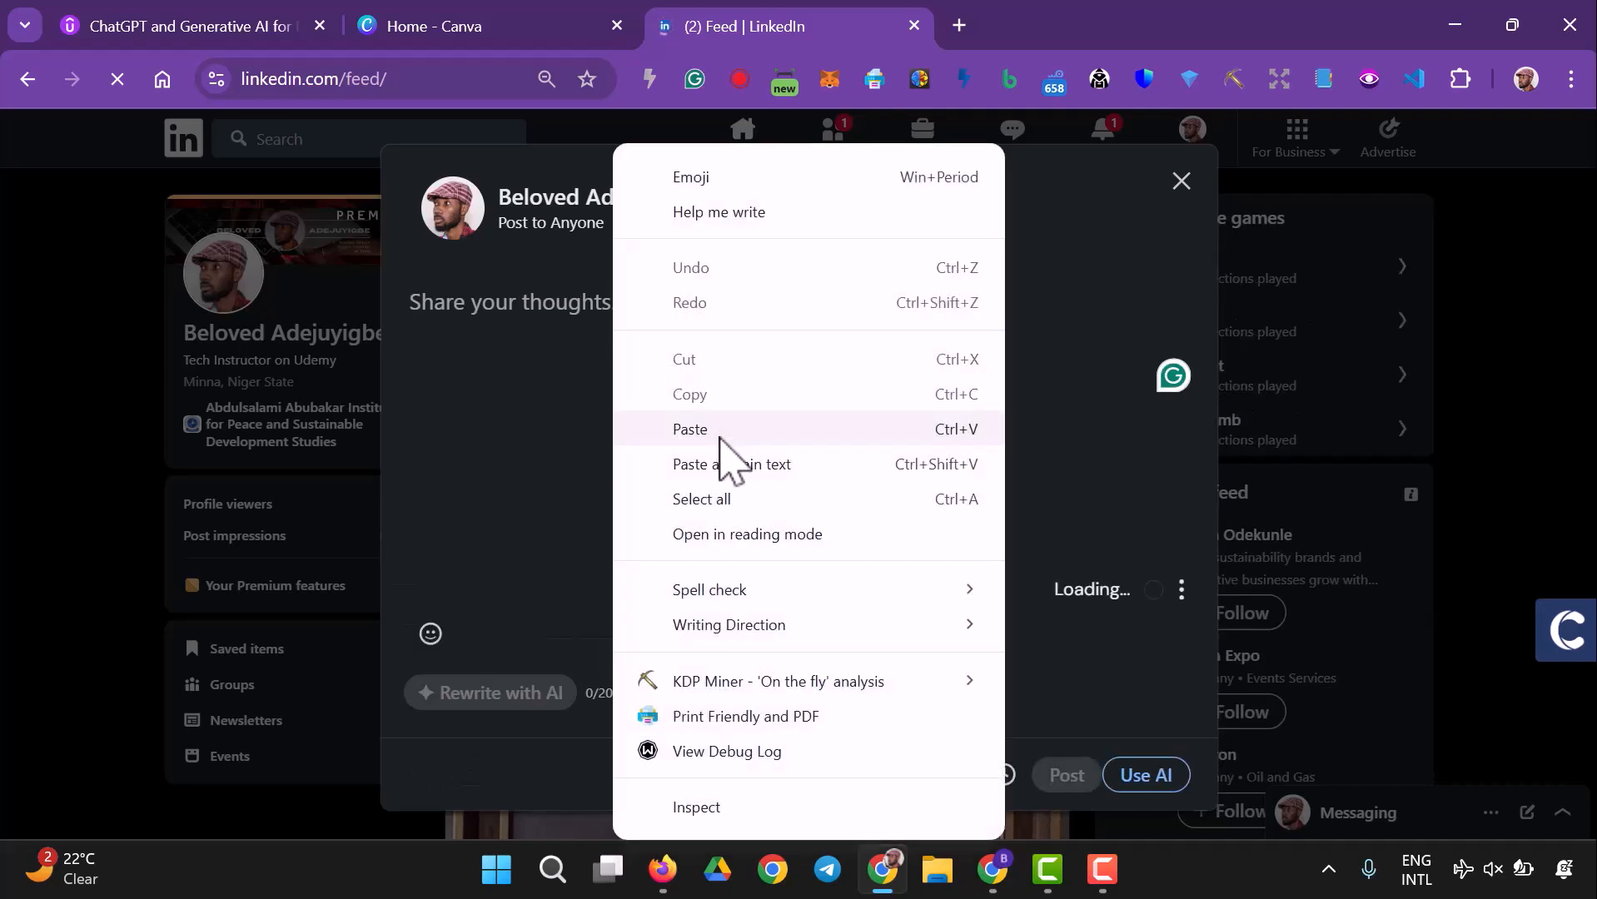
pyautogui.click(721, 433)
pyautogui.scroll(5, 616, 367)
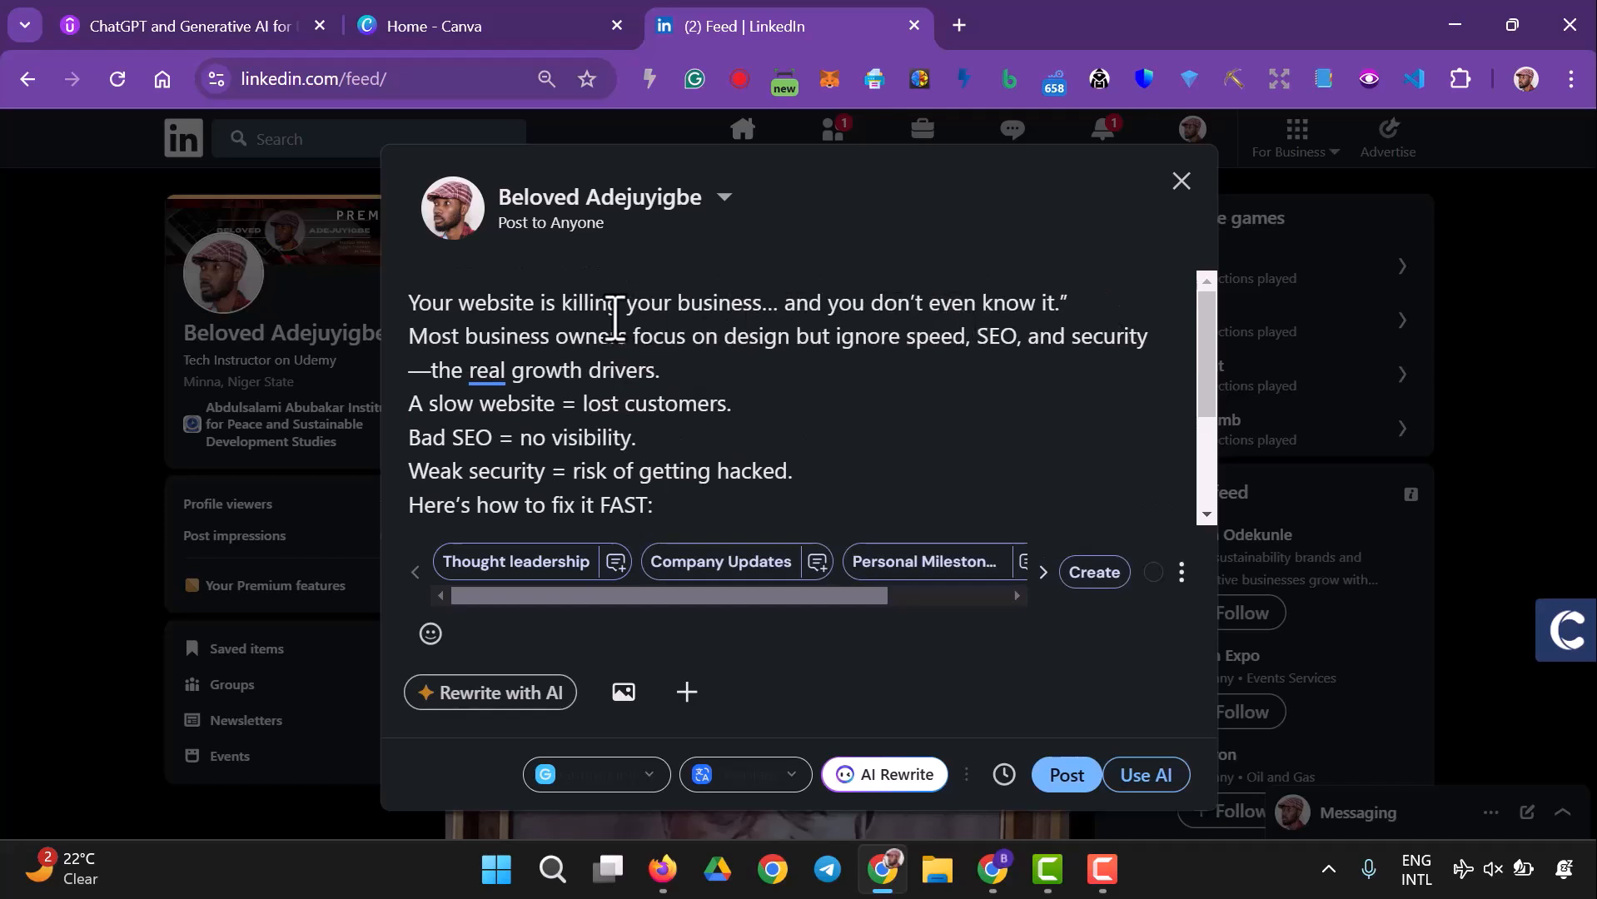
# - Remove the stray quotation mark ending the hook, and add blank lines after the hook and after the "real growth drivers" sentence
pyautogui.click(1087, 295)
pyautogui.press('BackSpace')
pyautogui.press('Return')
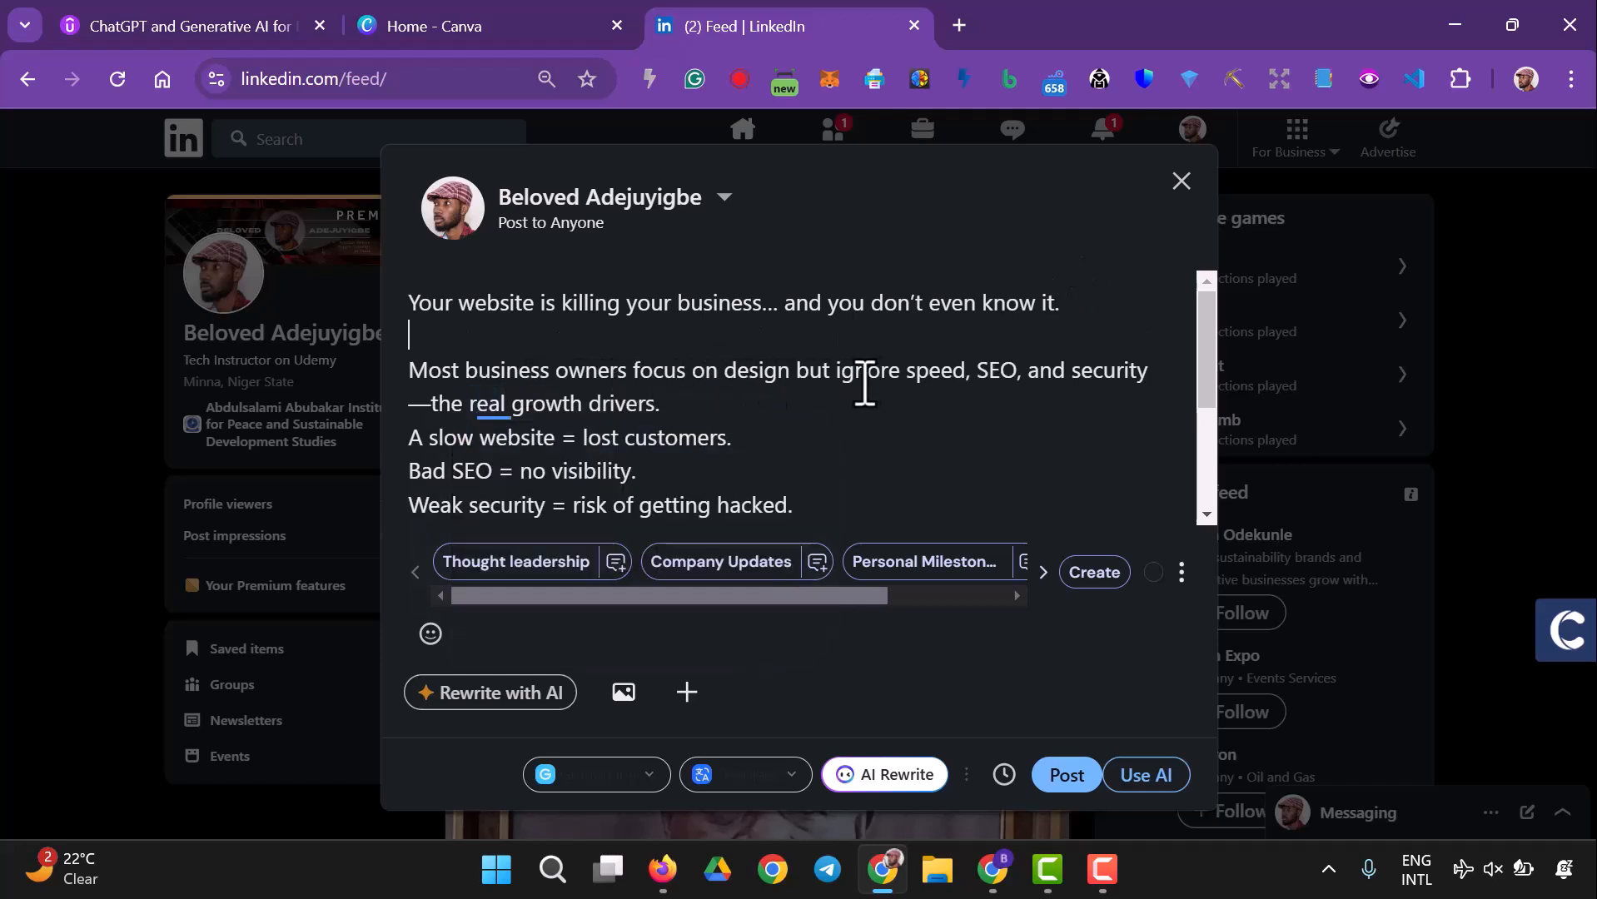
pyautogui.click(743, 394)
pyautogui.press('Return')
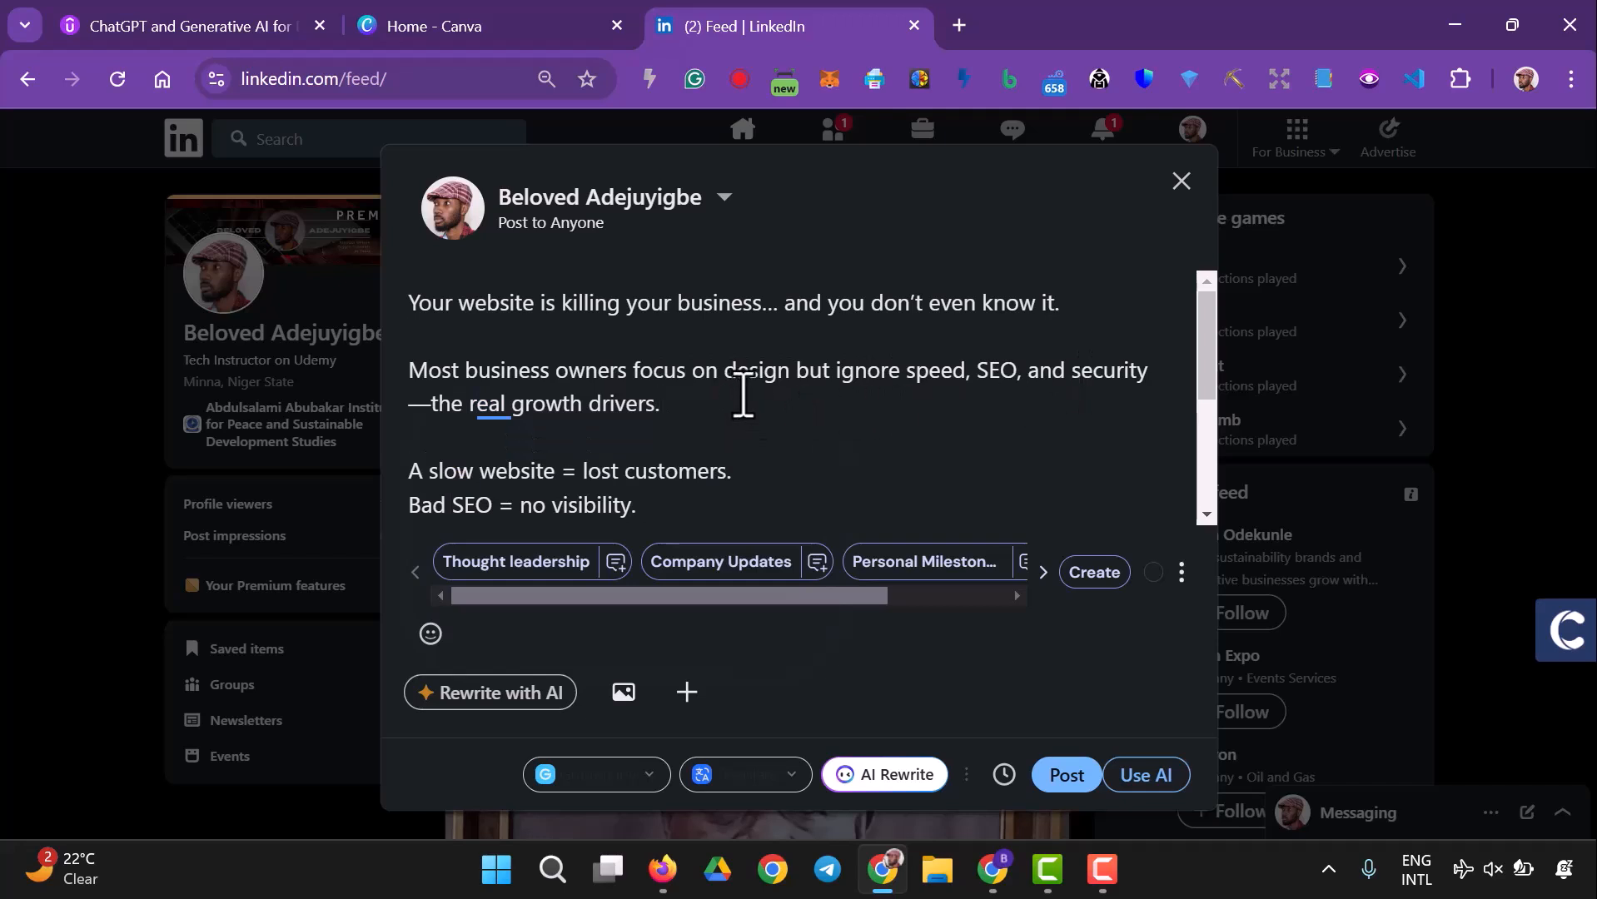
# - Add blank lines after "Weak security = risk of getting hacked.", after "Here's how to fix it FAST:" and after the checkmark list
pyautogui.scroll(-2, 770, 323)
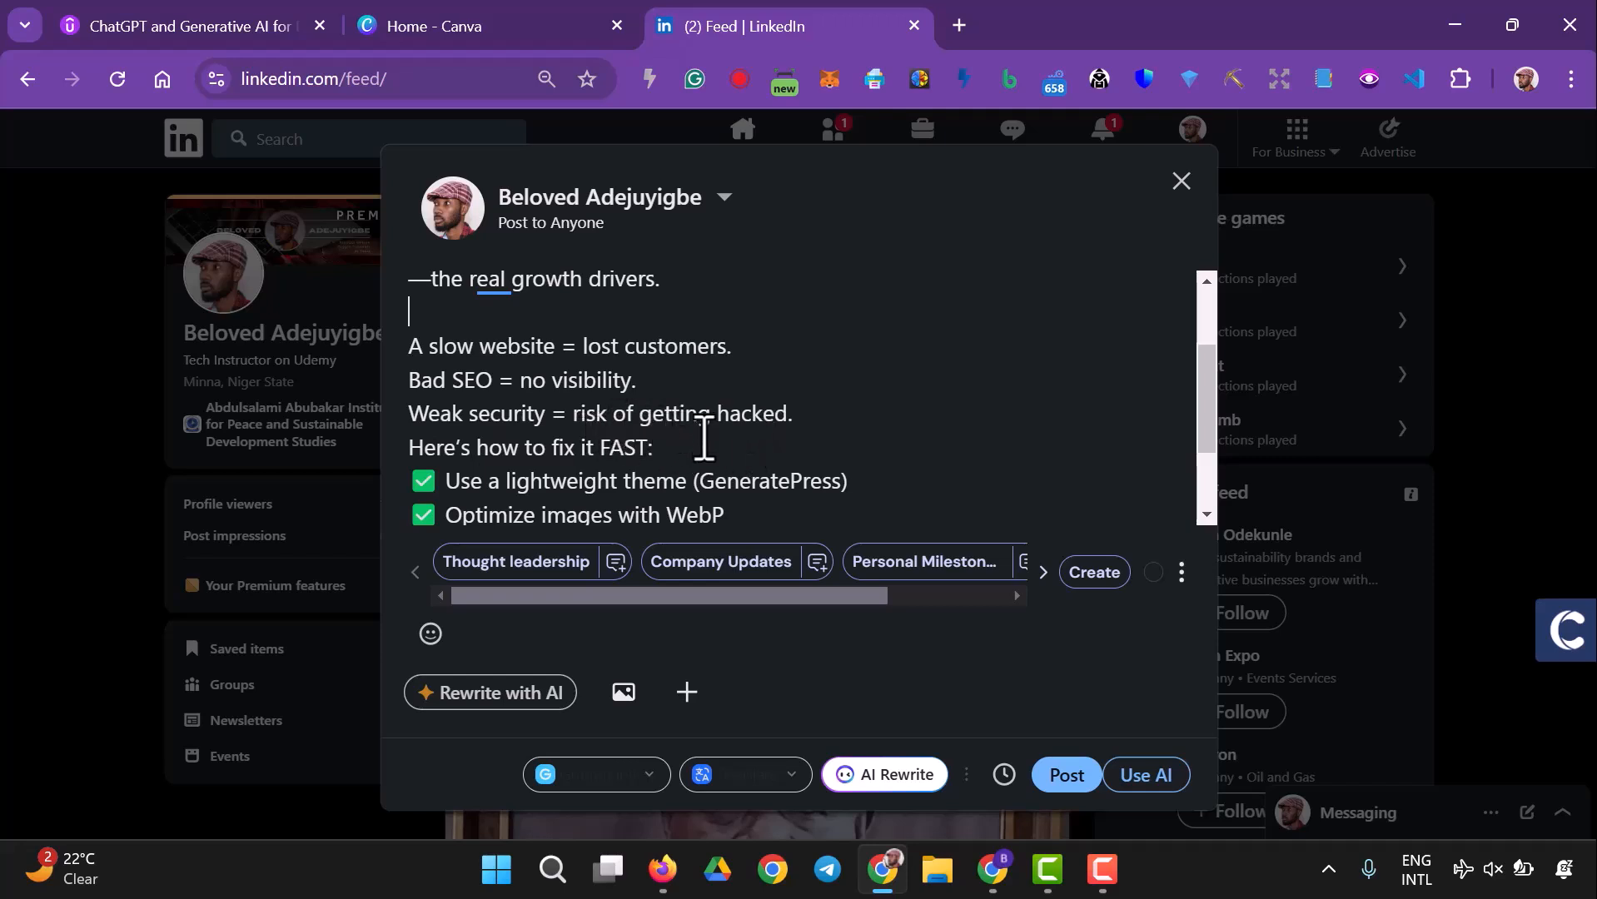
pyautogui.click(835, 428)
pyautogui.press('Return')
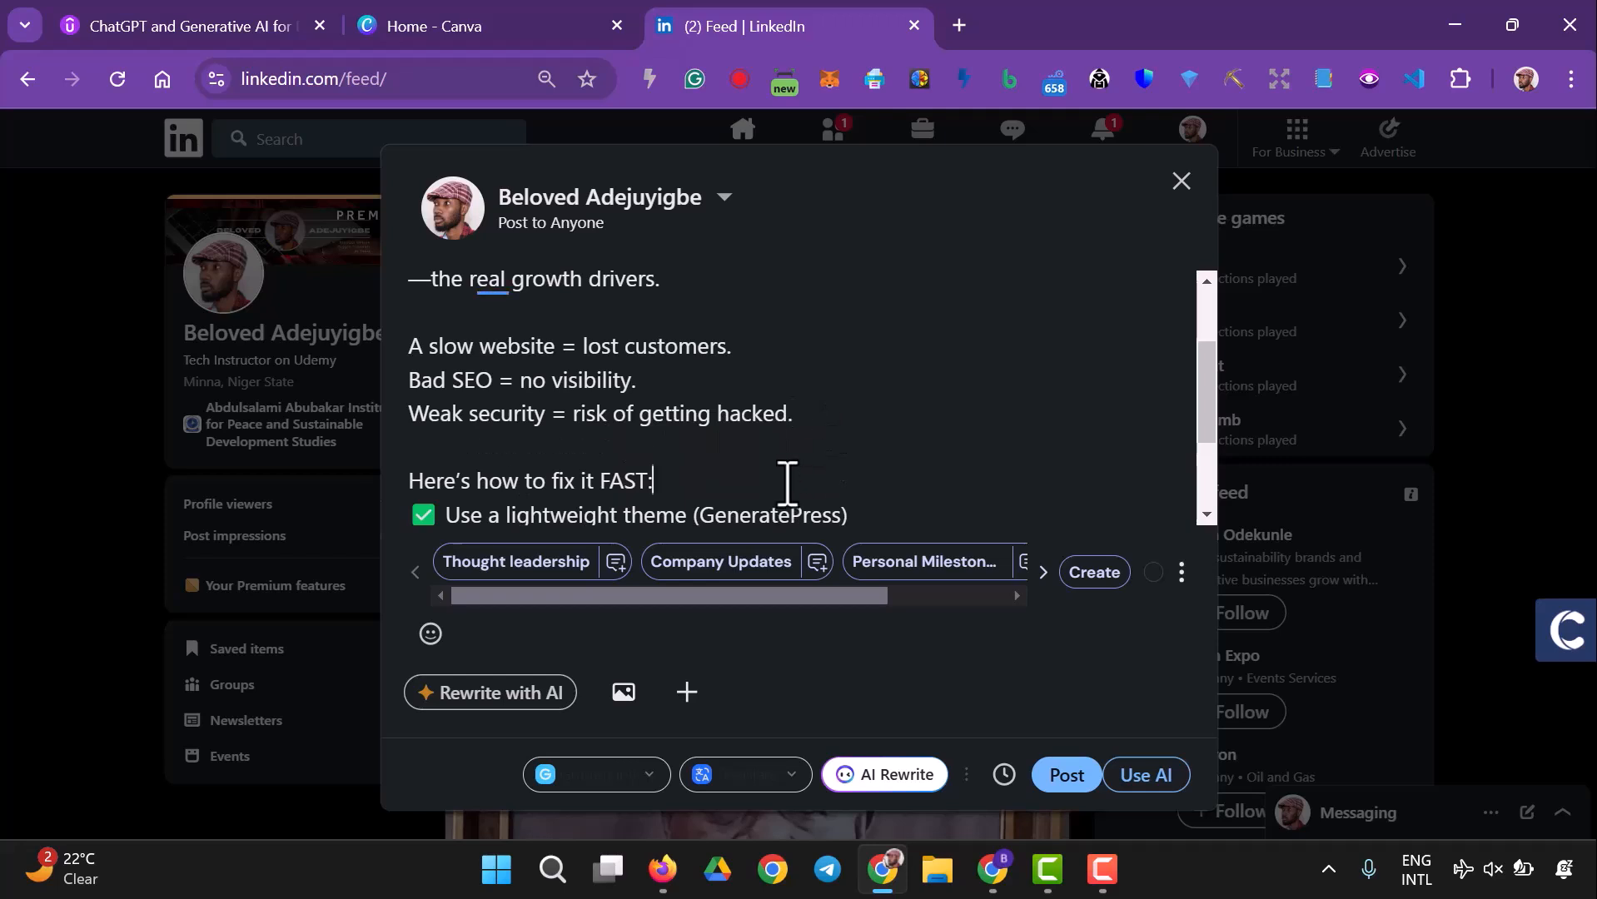
pyautogui.press('Return')
pyautogui.scroll(-2, 791, 470)
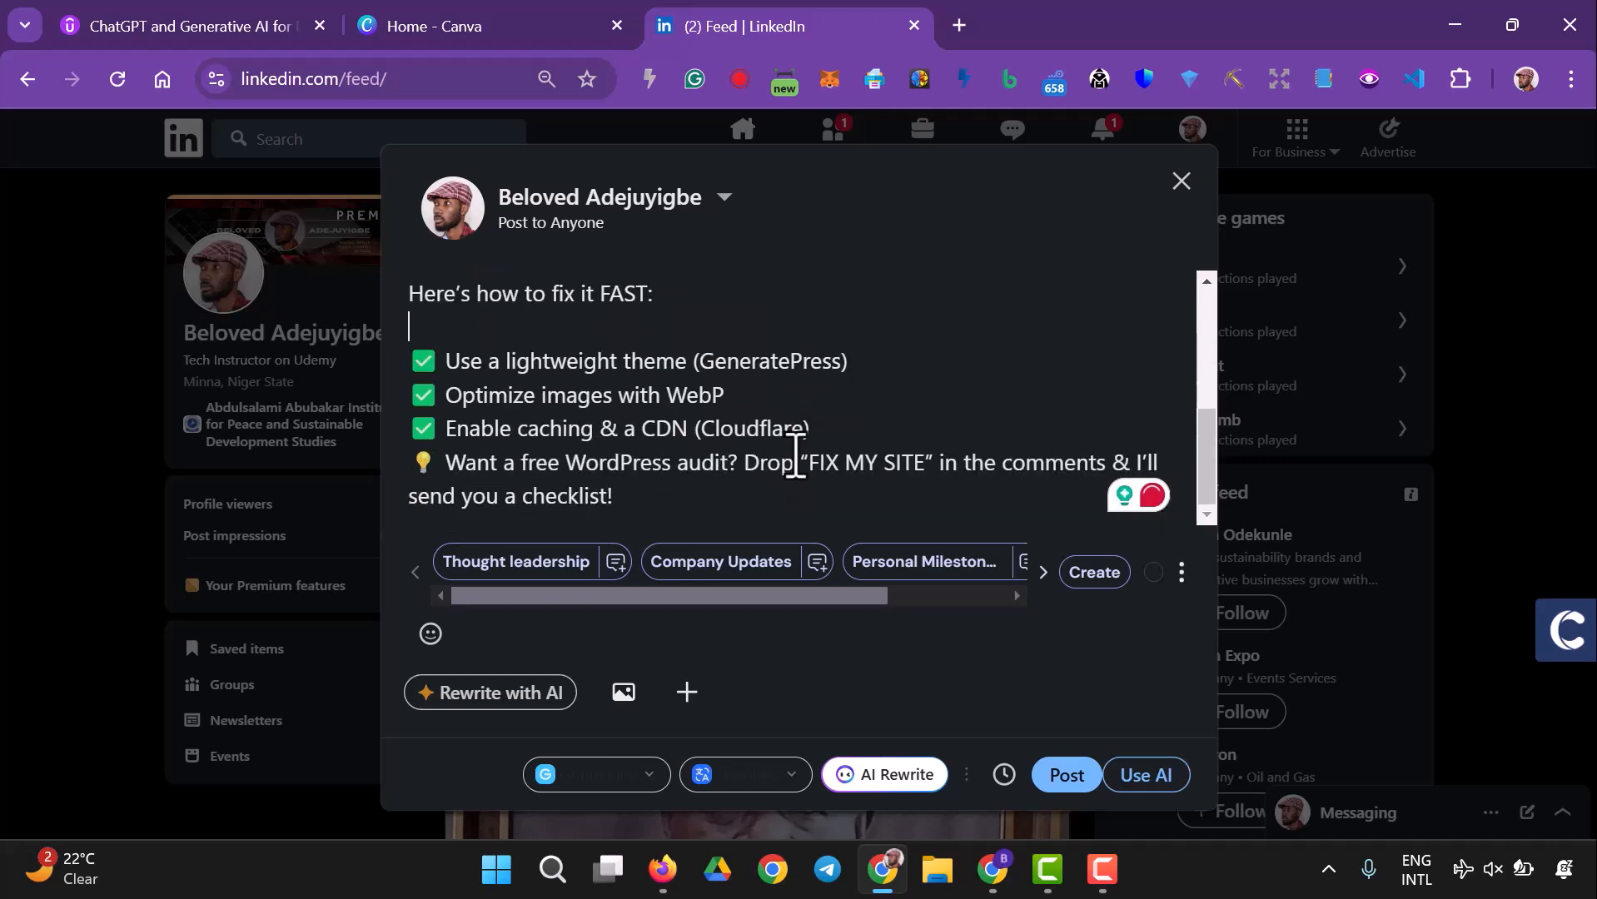
pyautogui.click(860, 419)
pyautogui.press('Return')
pyautogui.scroll(-1, 795, 370)
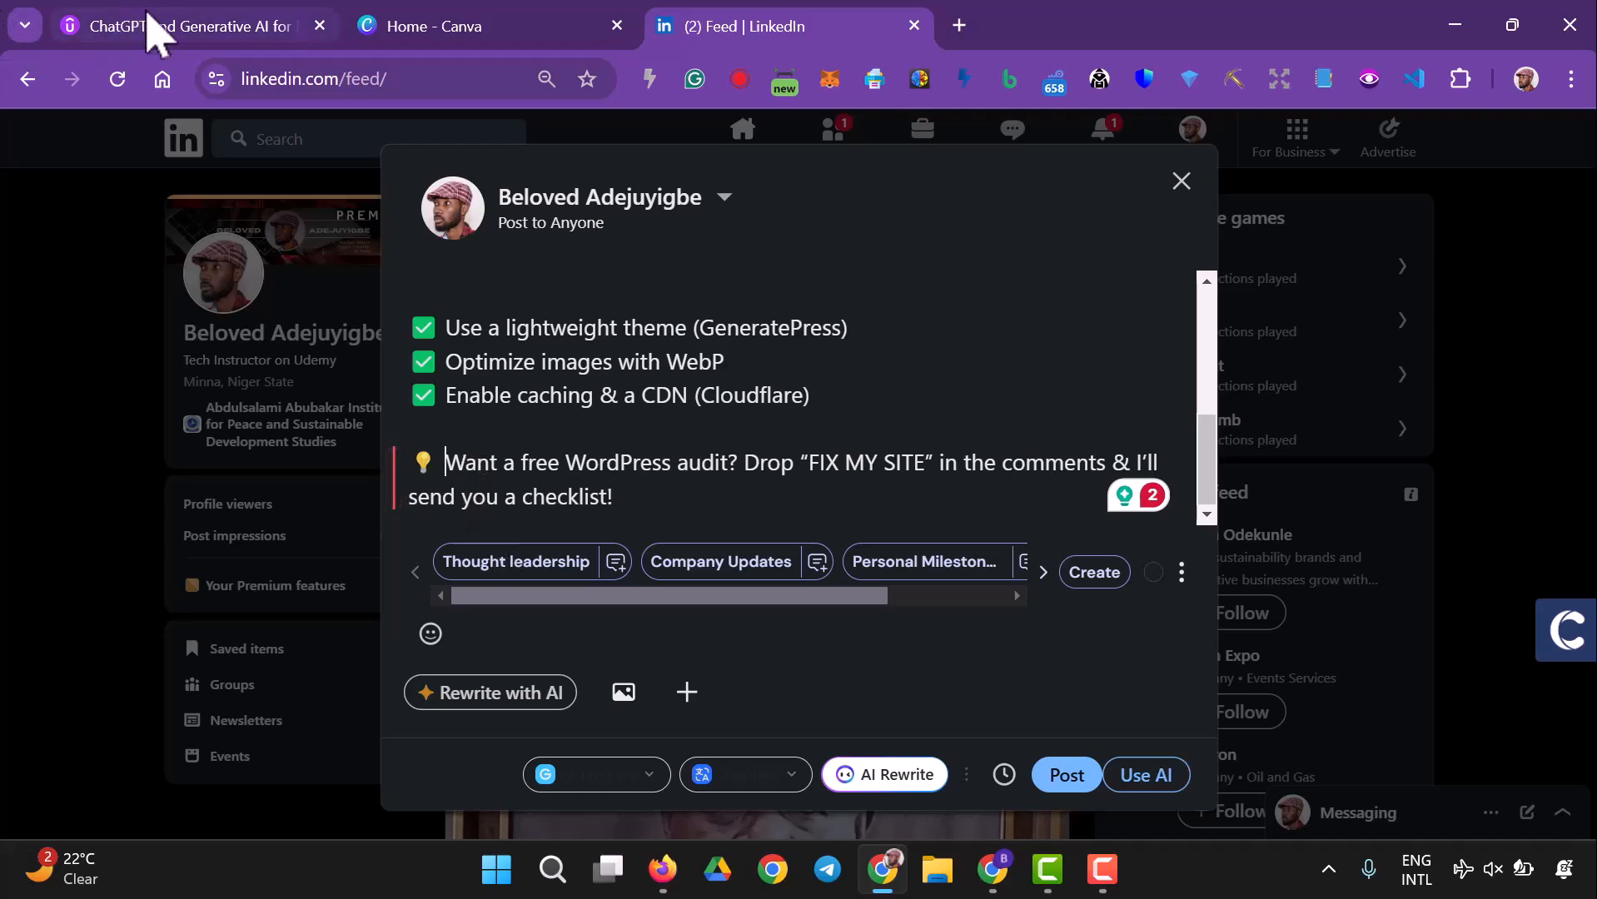
# - Back in ChatGPT, copy the Engagement example "Have you optimized your site speed? Comment 'YES' or 'NEED HELP' and I'll share a free resource!"
pyautogui.click(992, 870)
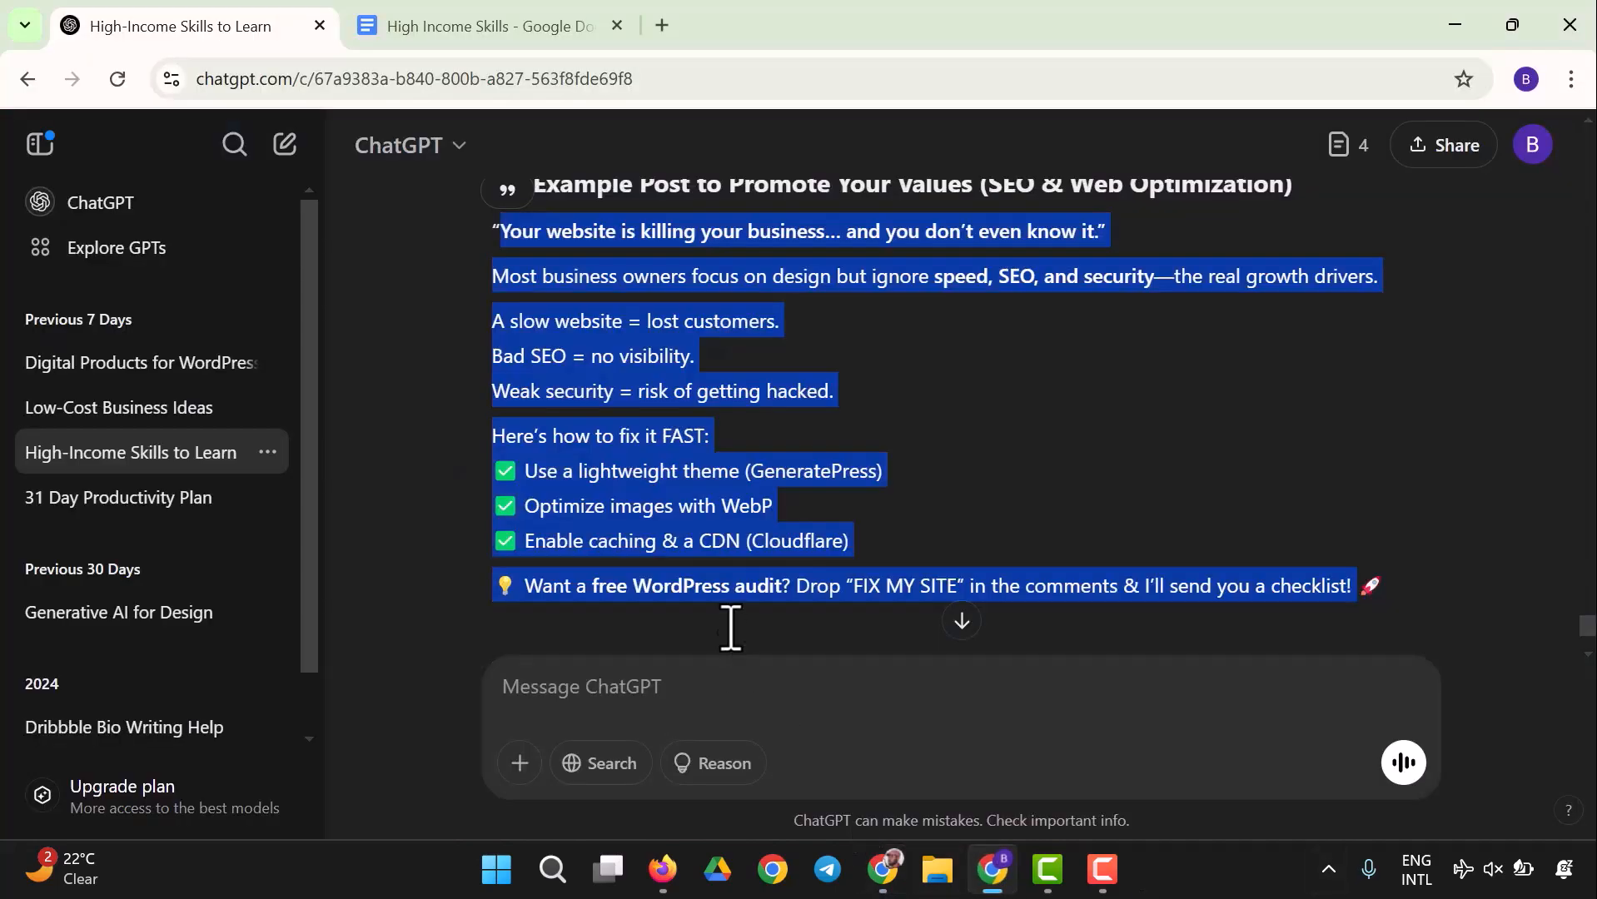
pyautogui.click(730, 479)
pyautogui.scroll(5, 729, 479)
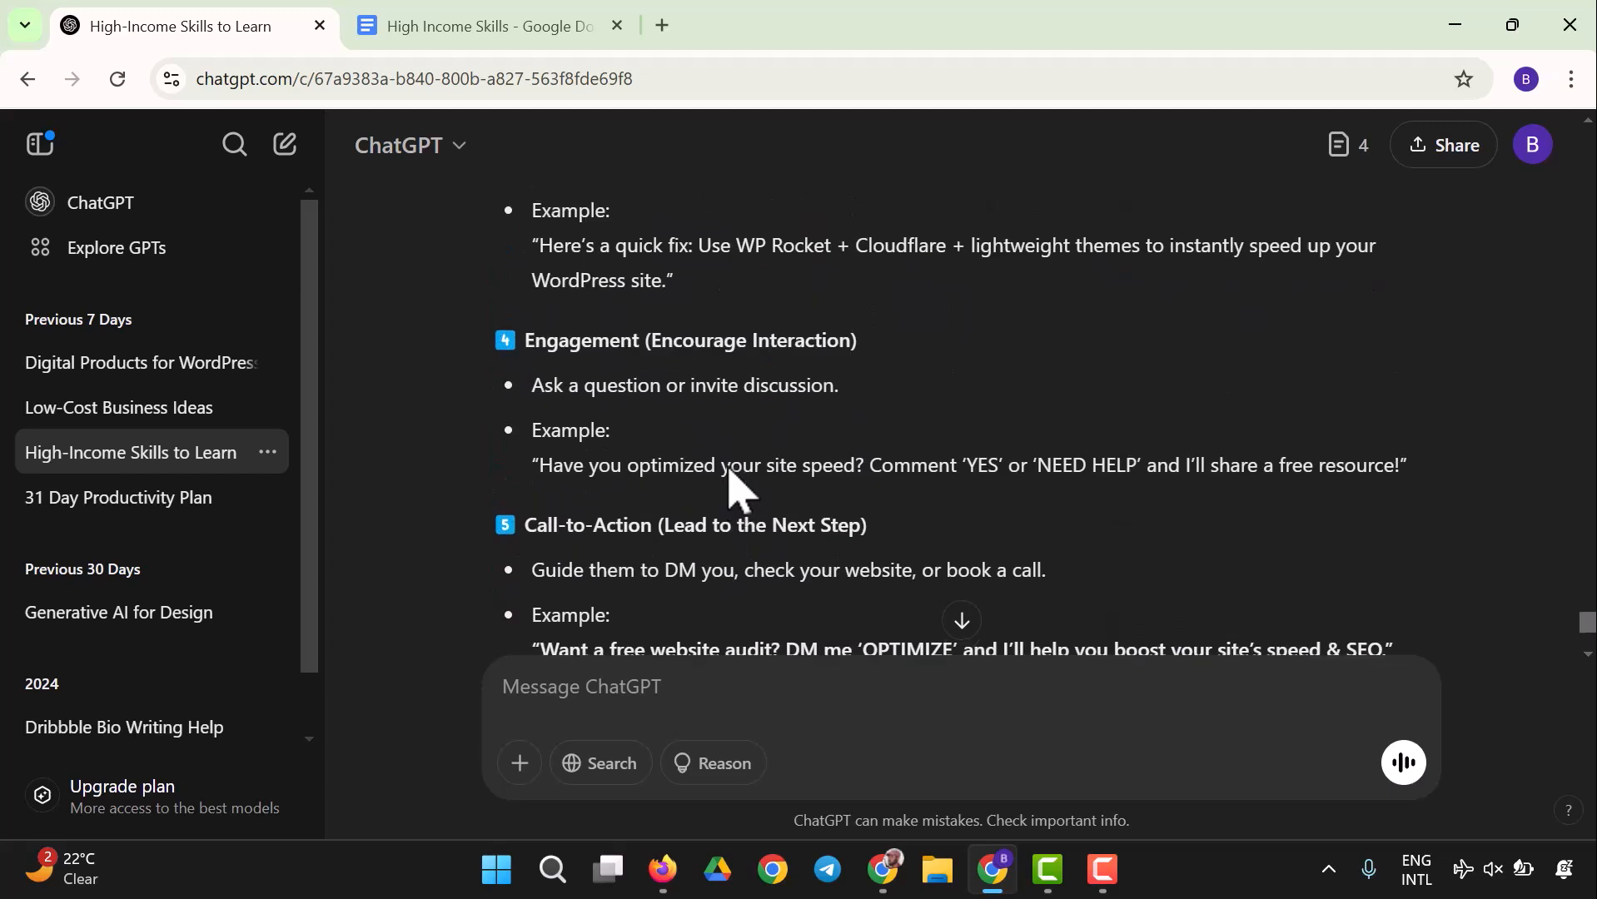
pyautogui.moveTo(543, 468); pyautogui.dragTo(1402, 473)
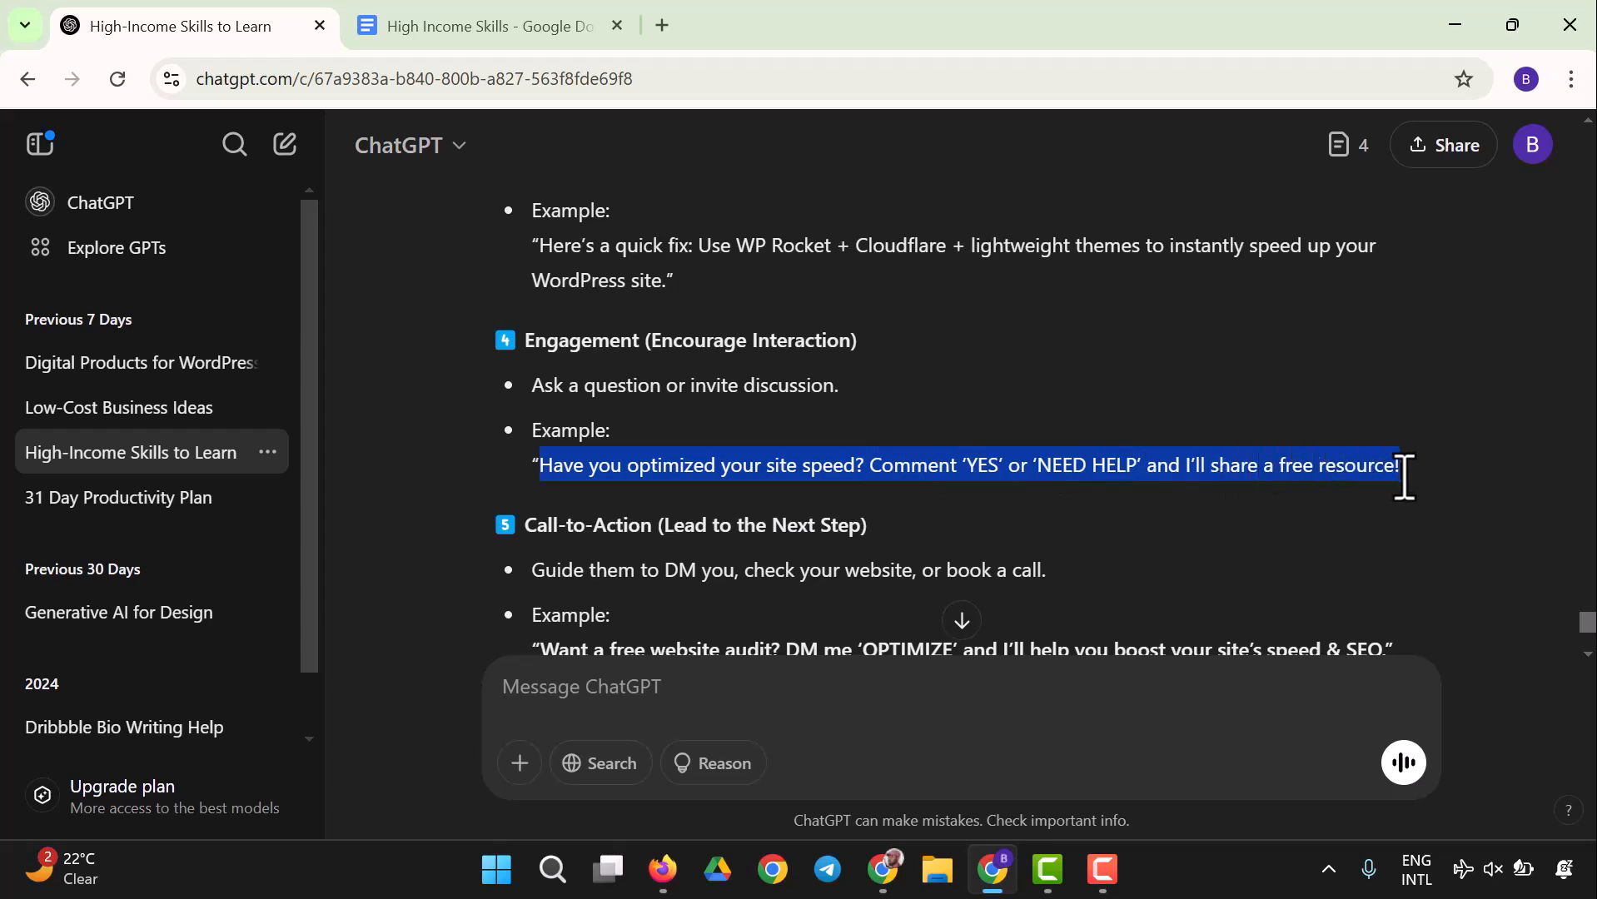
pyautogui.rightClick(1236, 477)
pyautogui.click(658, 508)
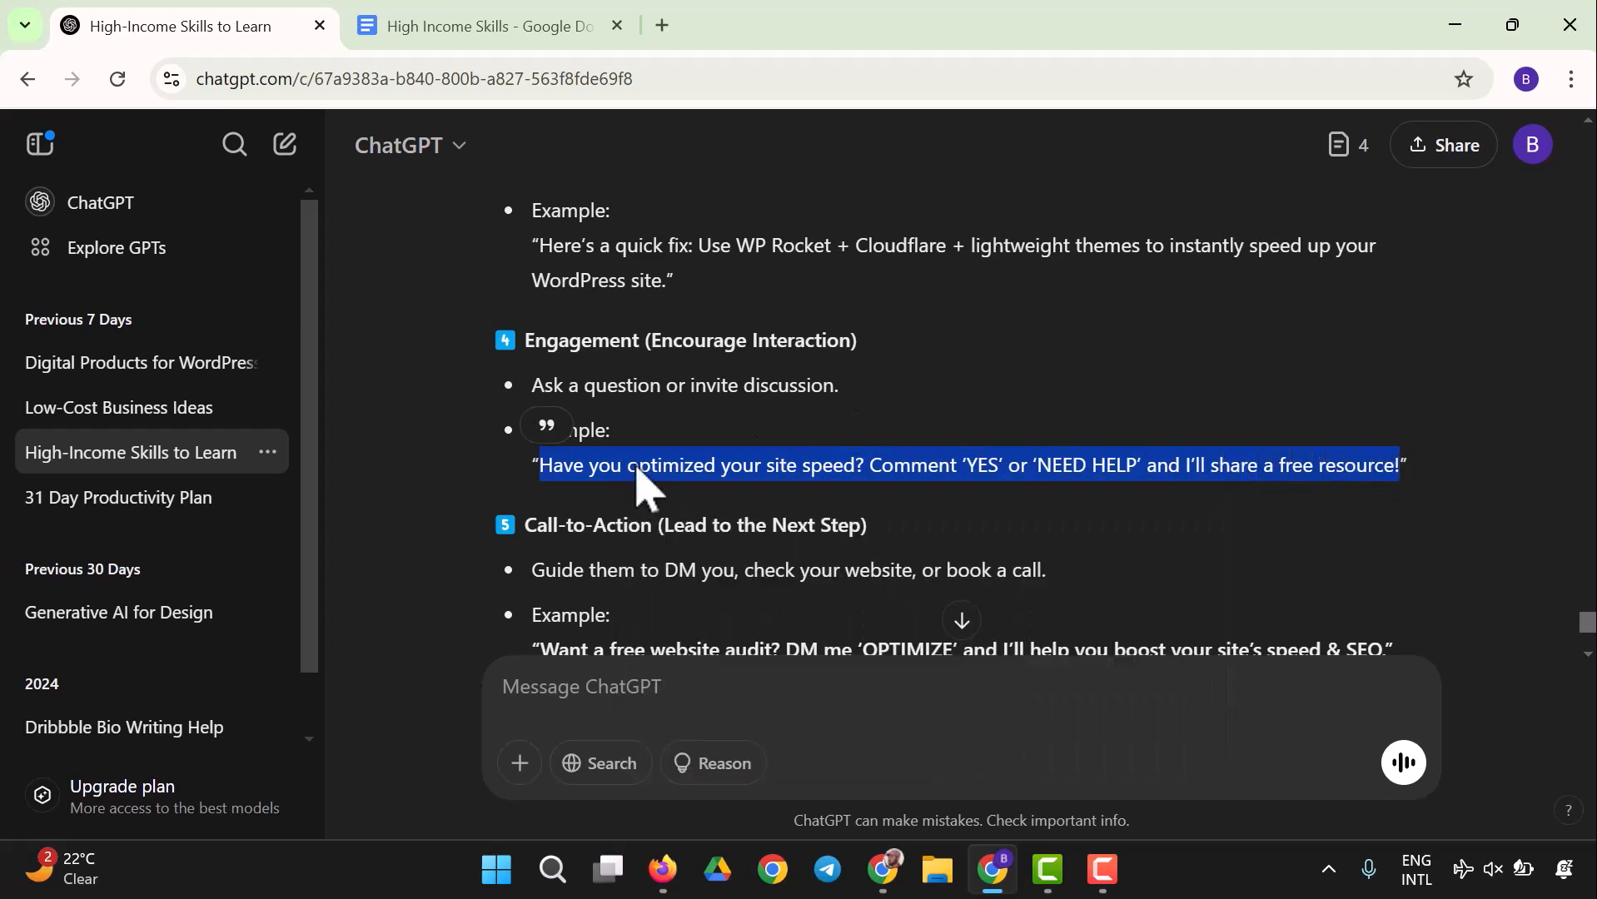
# - Replace the free WordPress audit paragraph at the end of the LinkedIn post with the copied site speed question
pyautogui.click(884, 866)
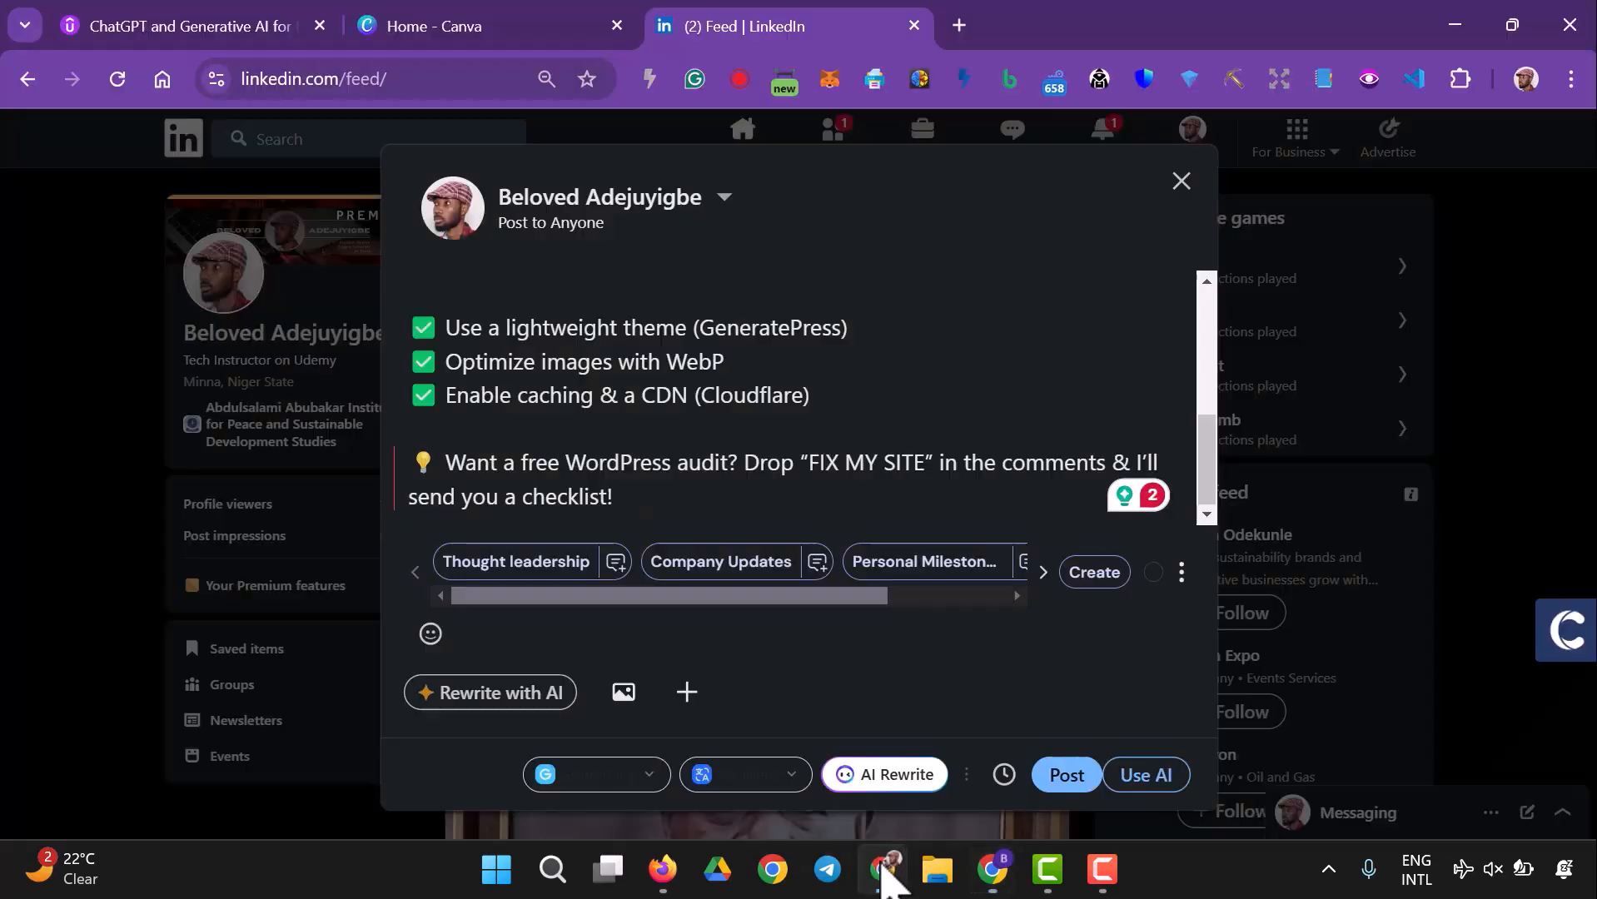
pyautogui.moveTo(656, 495); pyautogui.dragTo(416, 467)
pyautogui.click(403, 491)
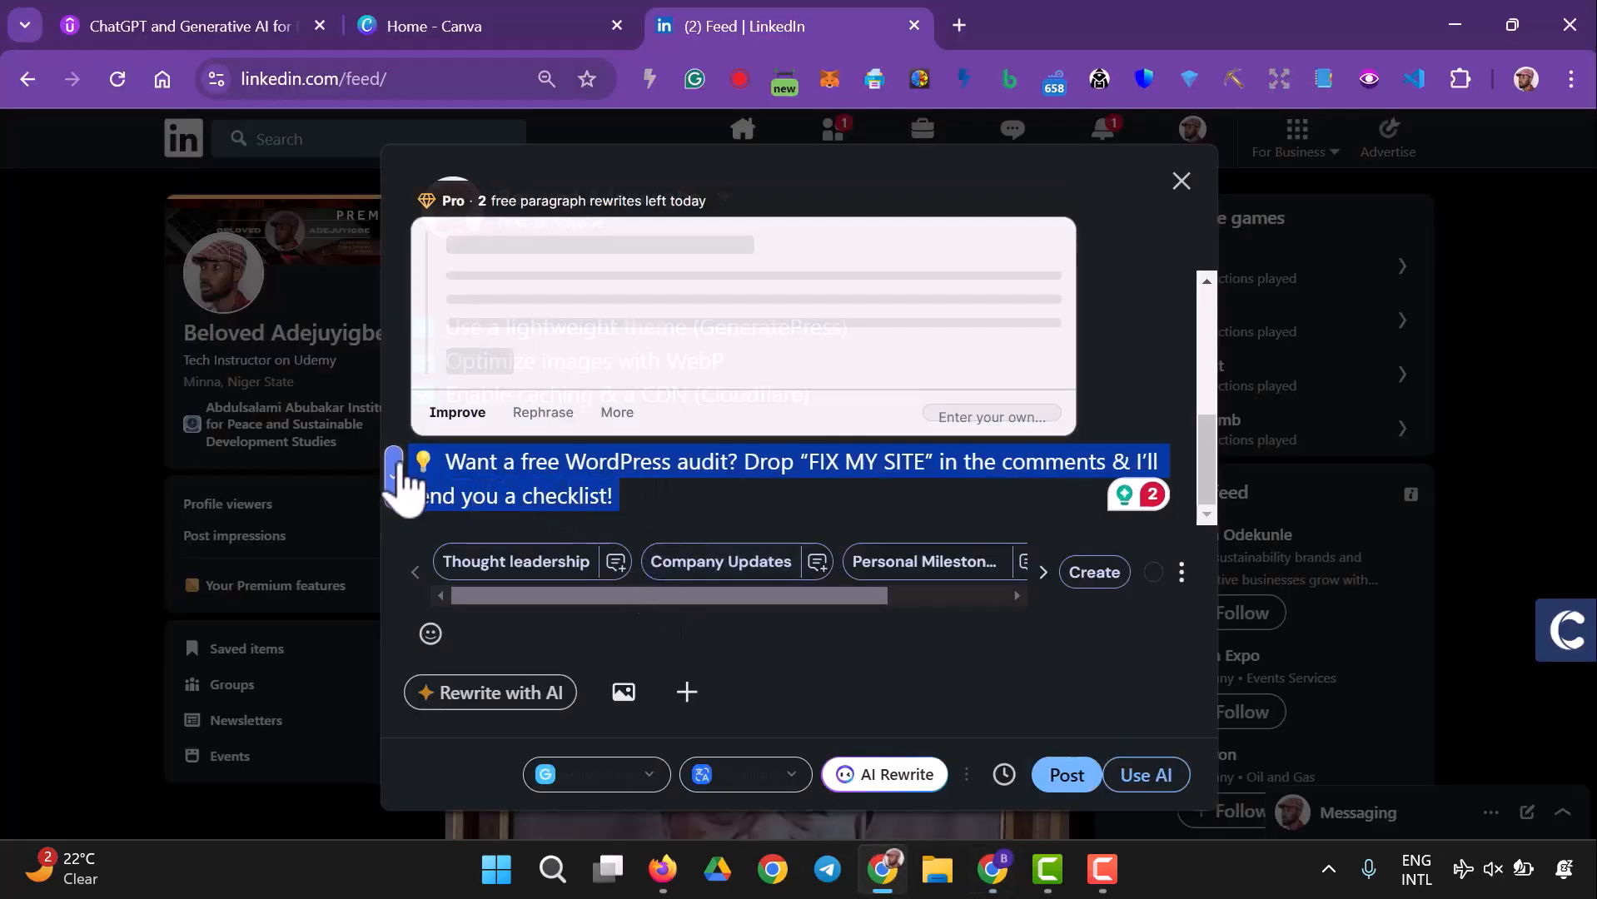
pyautogui.hotkey('ctrl', 'z')
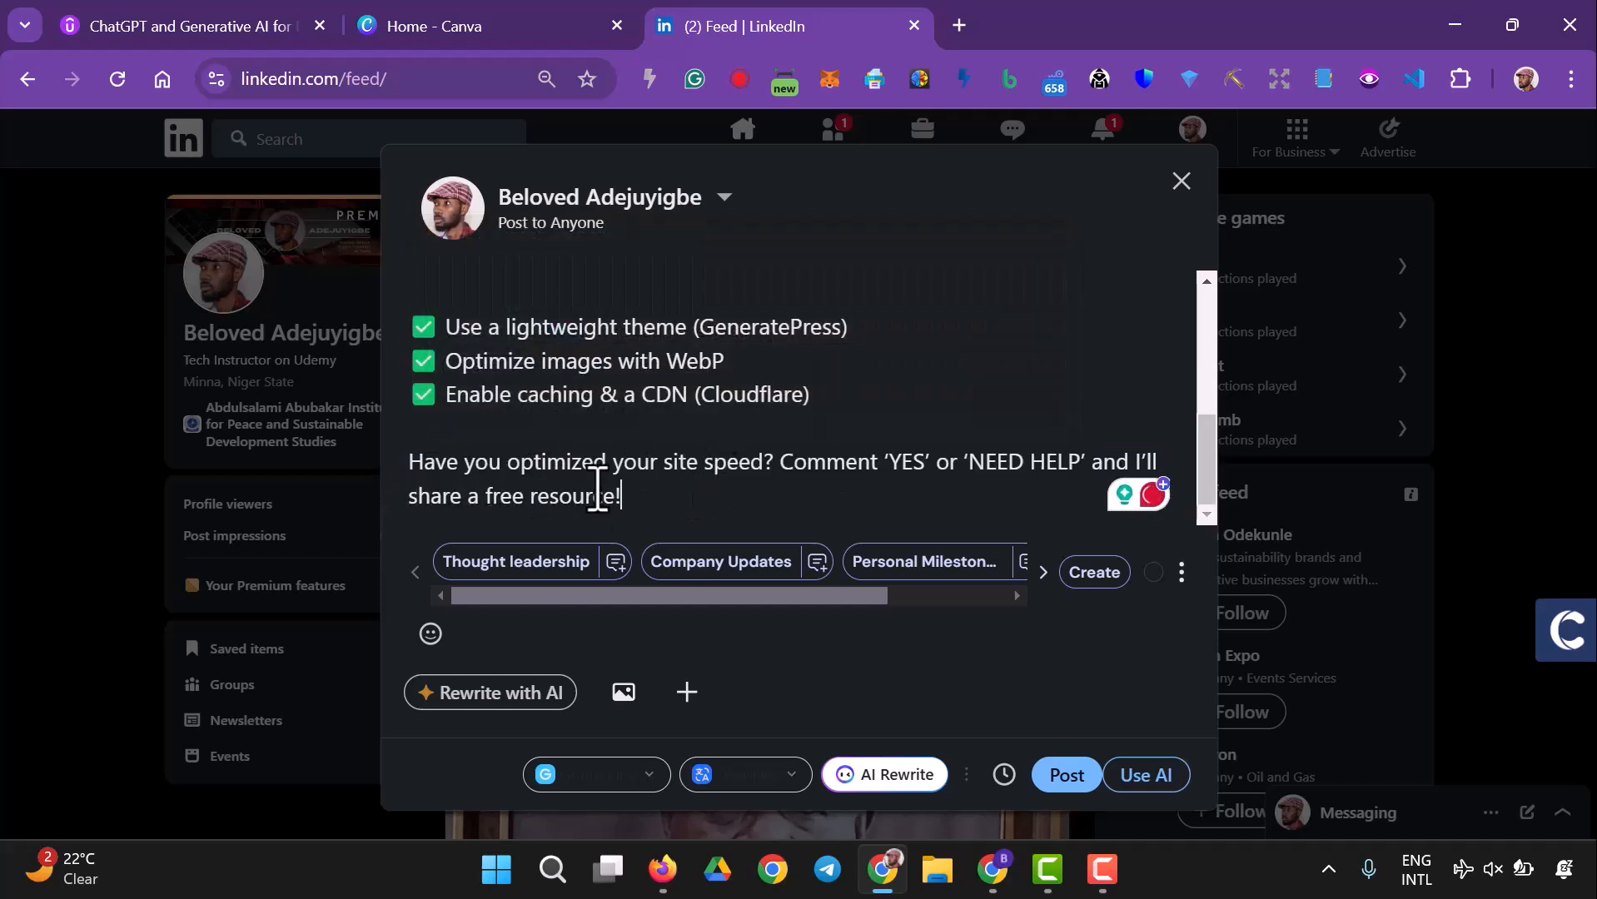
# - Copy the entire text of the LinkedIn post and publish the post
pyautogui.hotkey('ctrl', 'a')
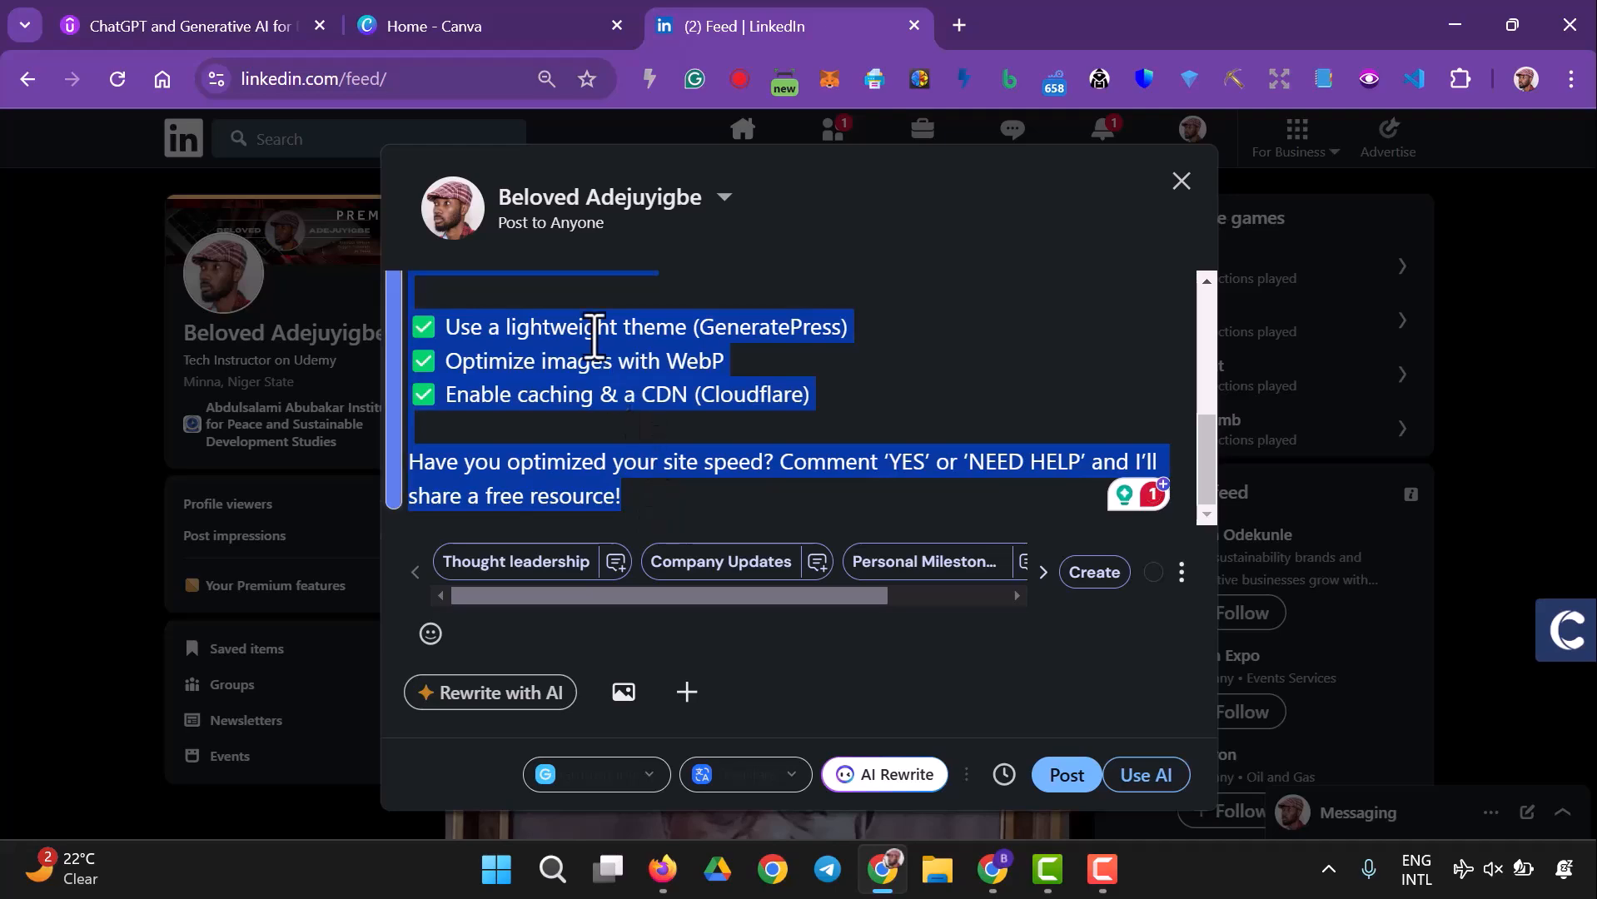
pyautogui.rightClick(592, 345)
pyautogui.click(737, 159)
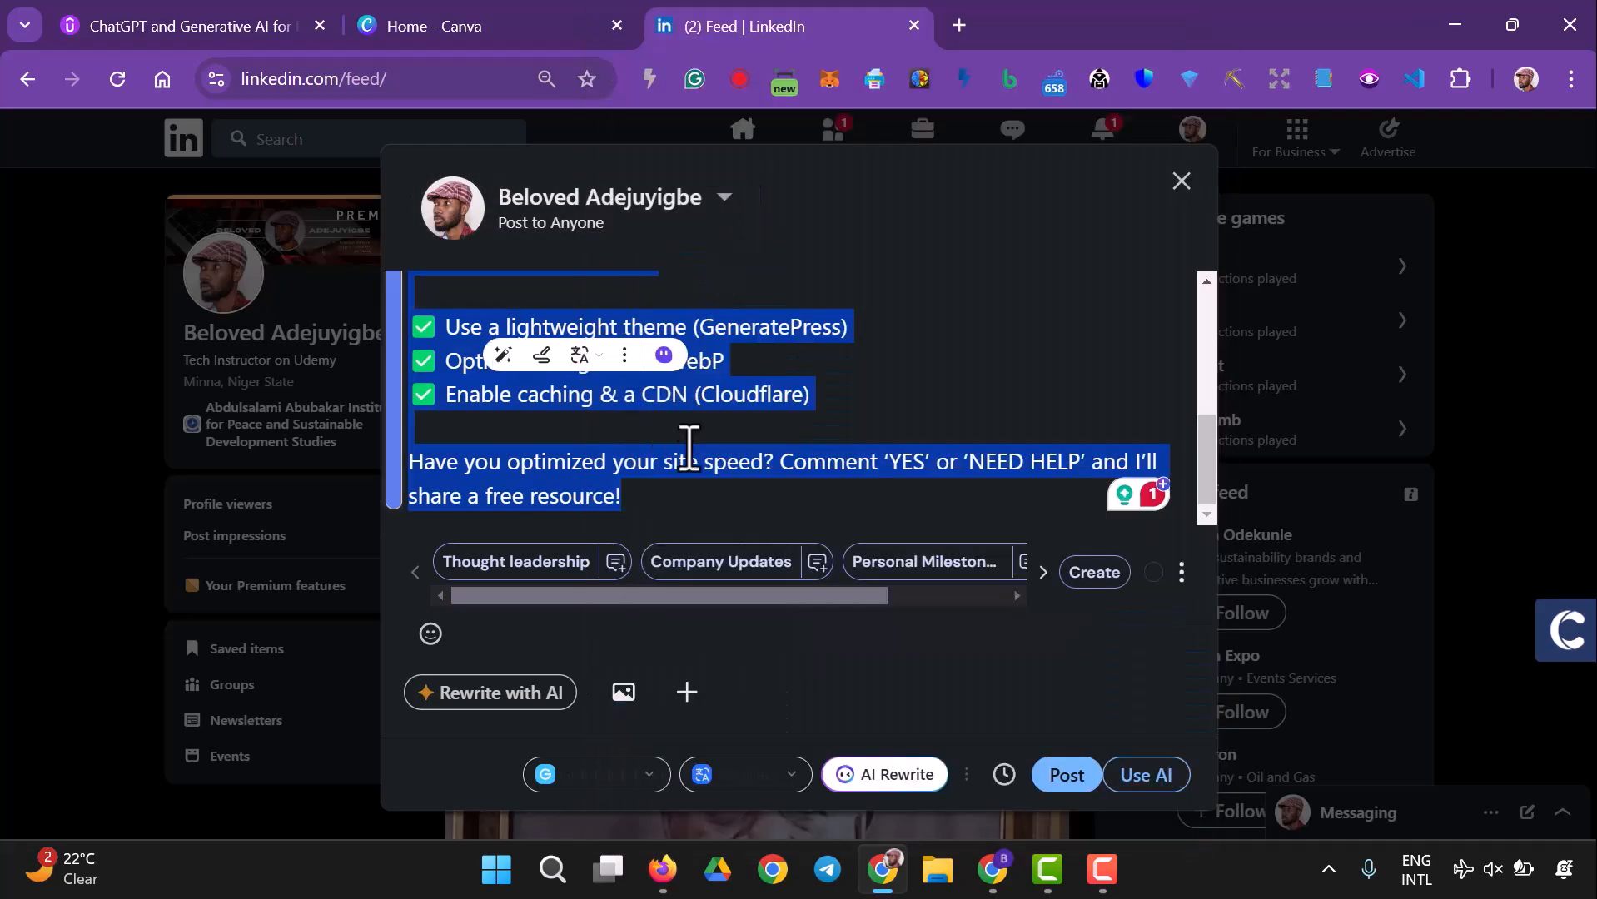
pyautogui.click(700, 481)
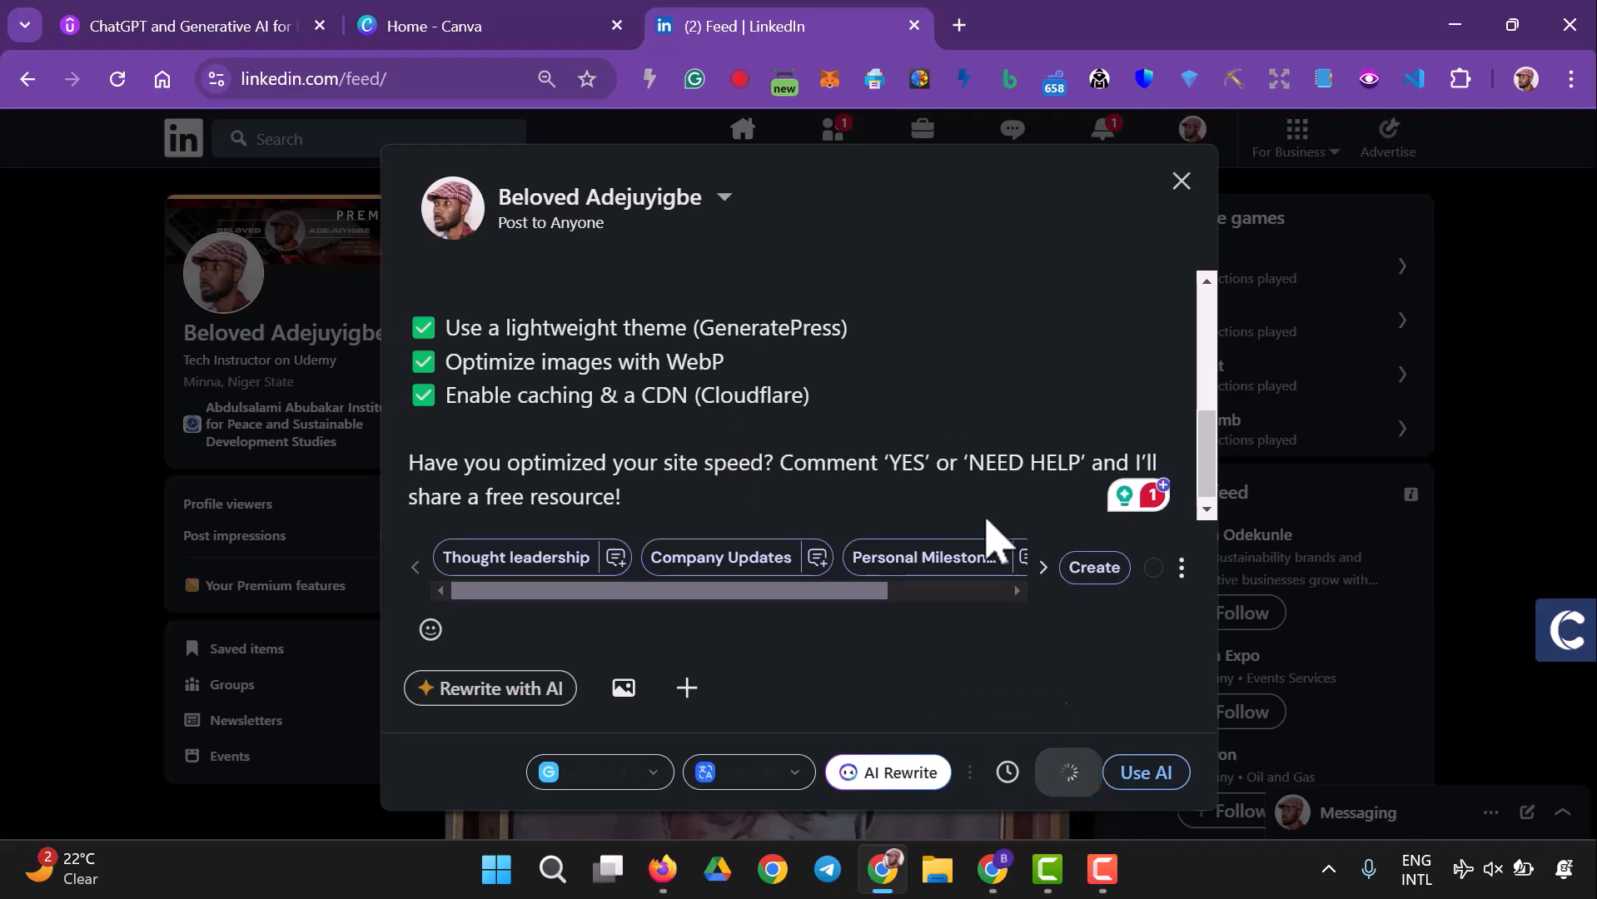
# - Switch to X in Firefox, paste the copied text into a new post and check it through to the end
pyautogui.click(662, 870)
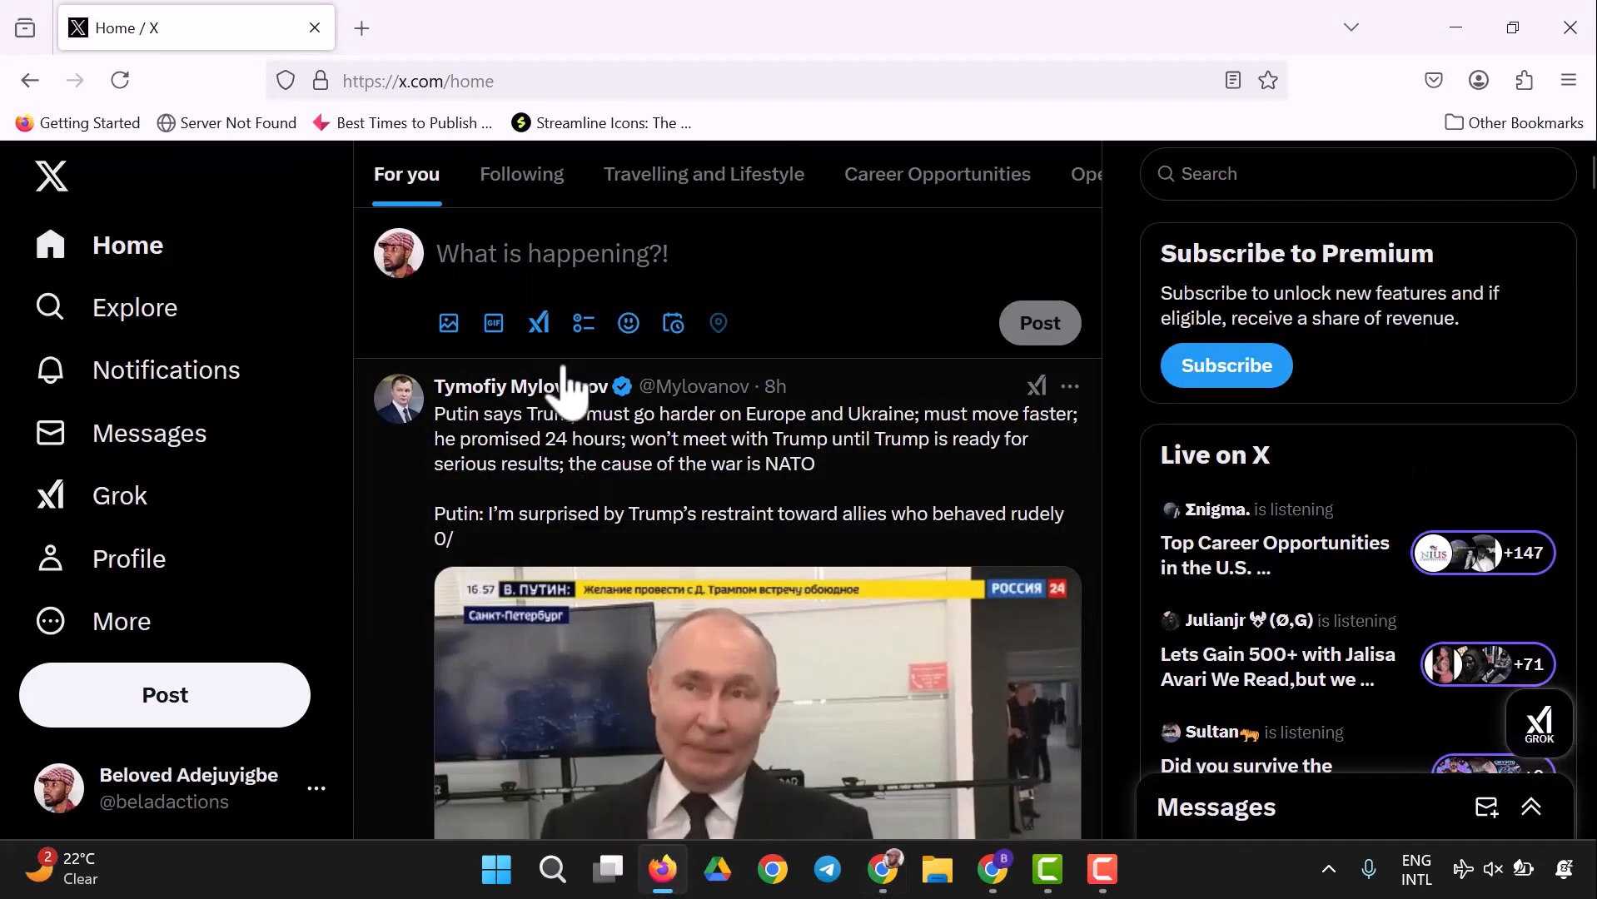
pyautogui.click(539, 253)
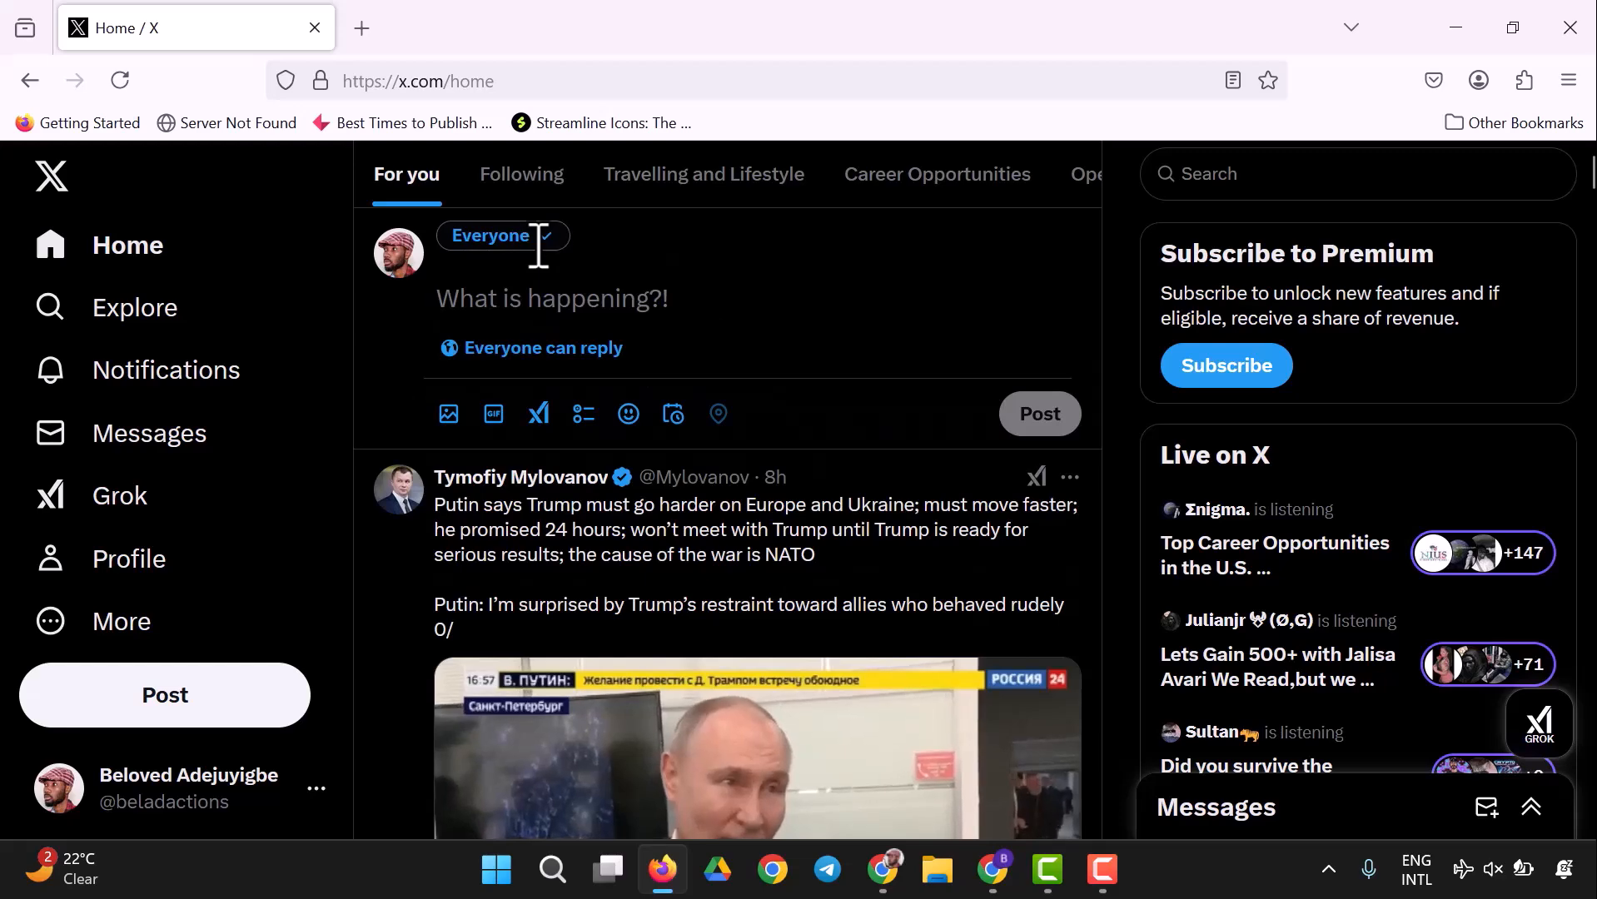
pyautogui.hotkey('ctrl', 'v')
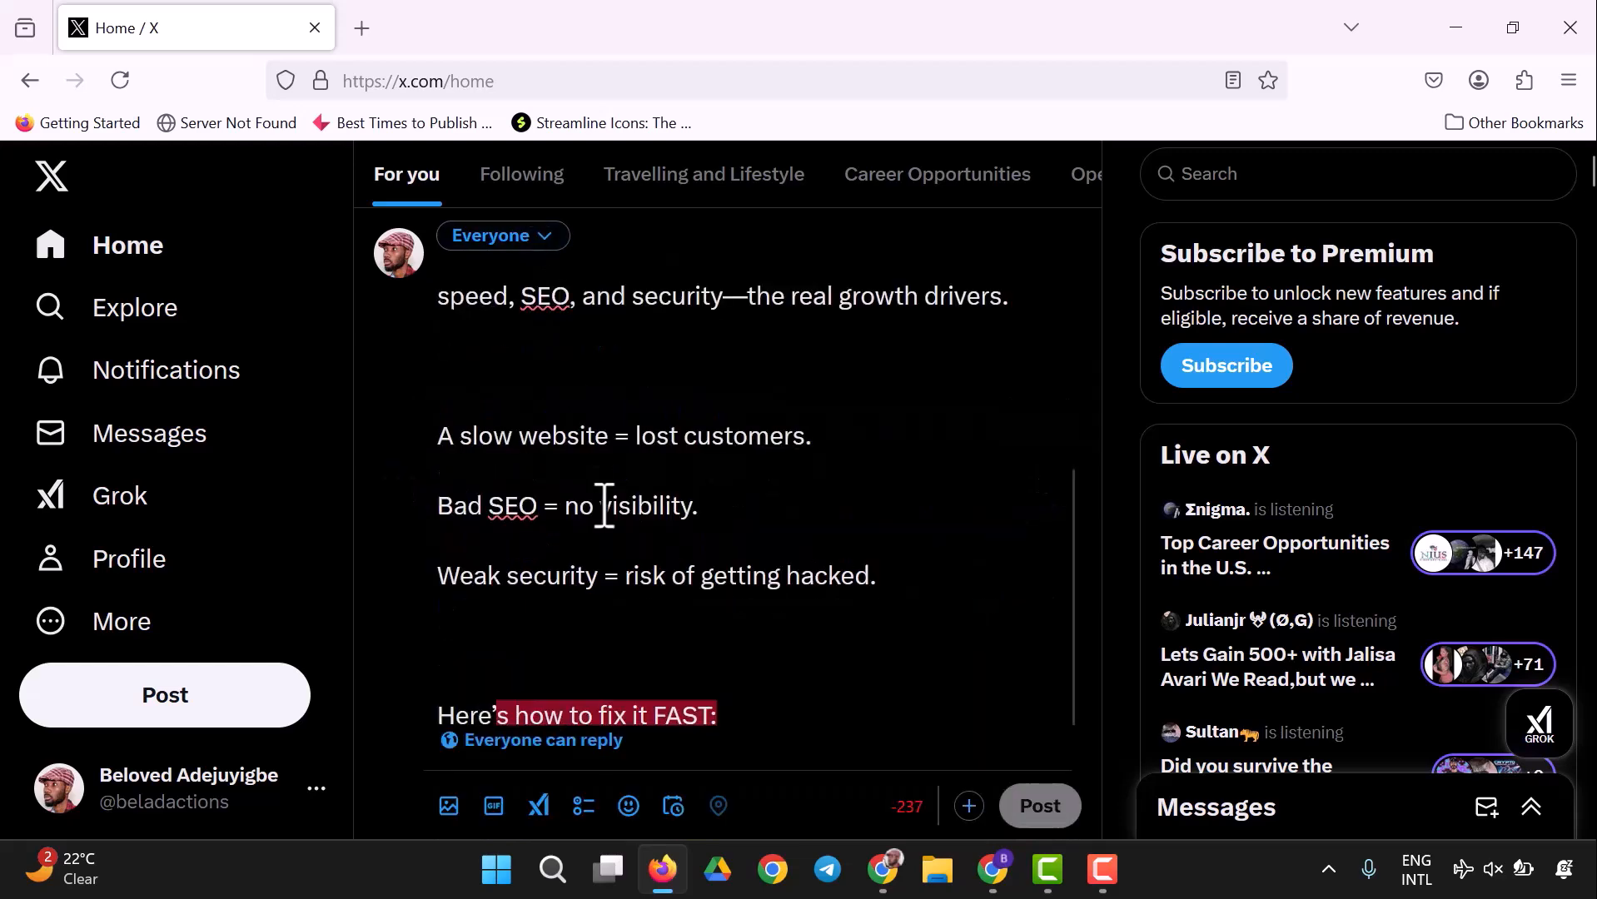
pyautogui.scroll(-8, 606, 503)
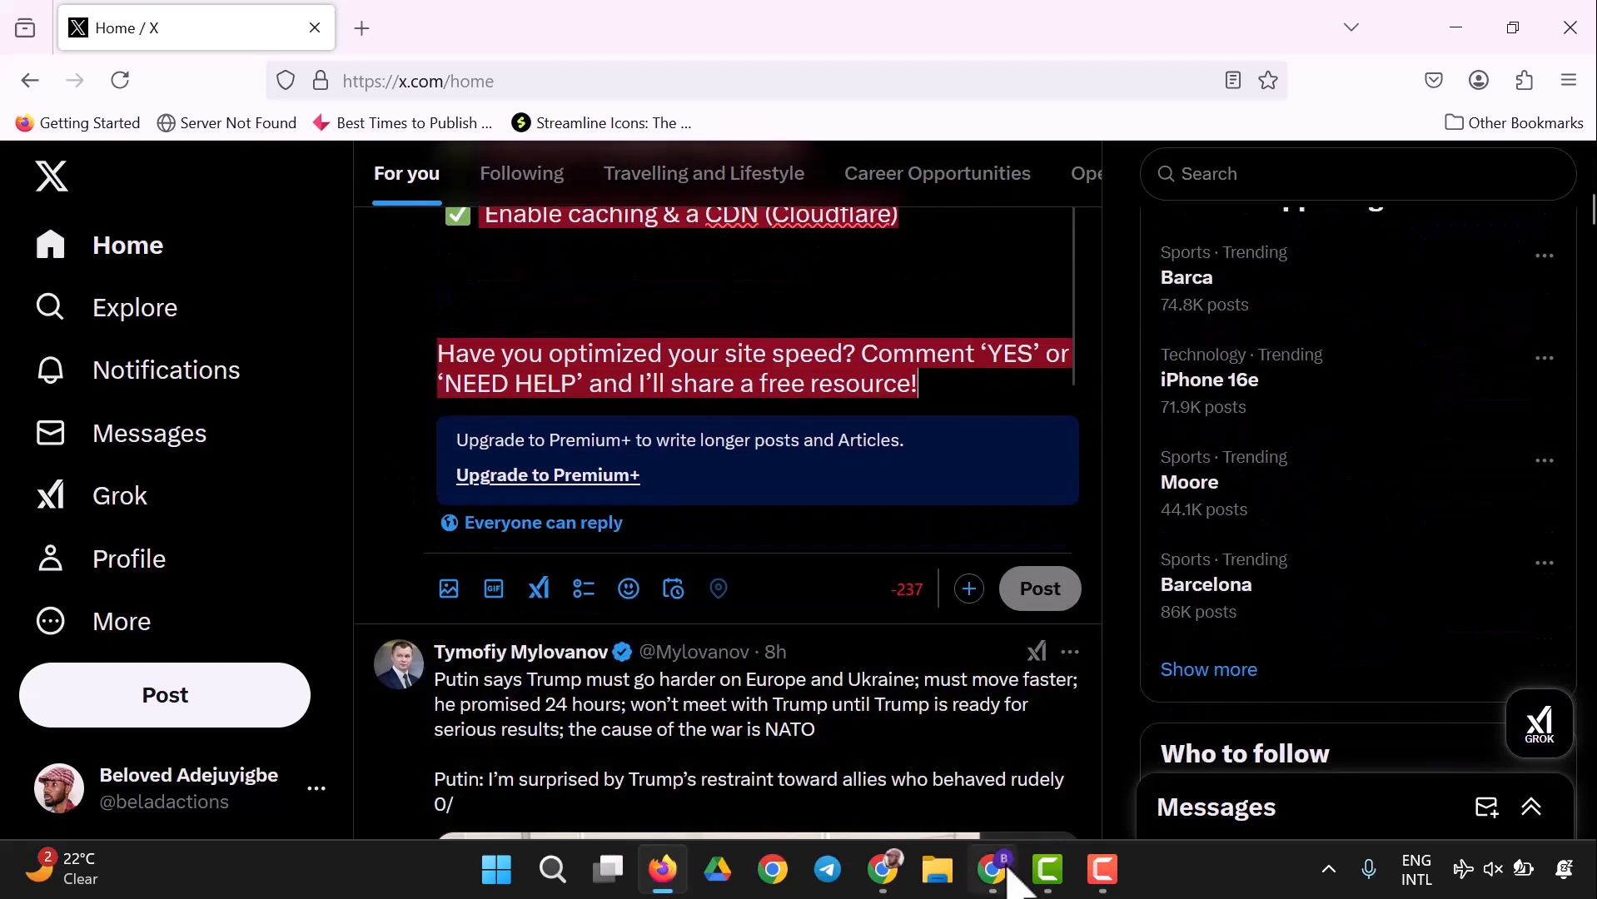
# - Return to ChatGPT and review the weekly content strategy table from Monday to Sunday, with its post types, content ideas and example hooks
pyautogui.click(1009, 872)
pyautogui.click(649, 652)
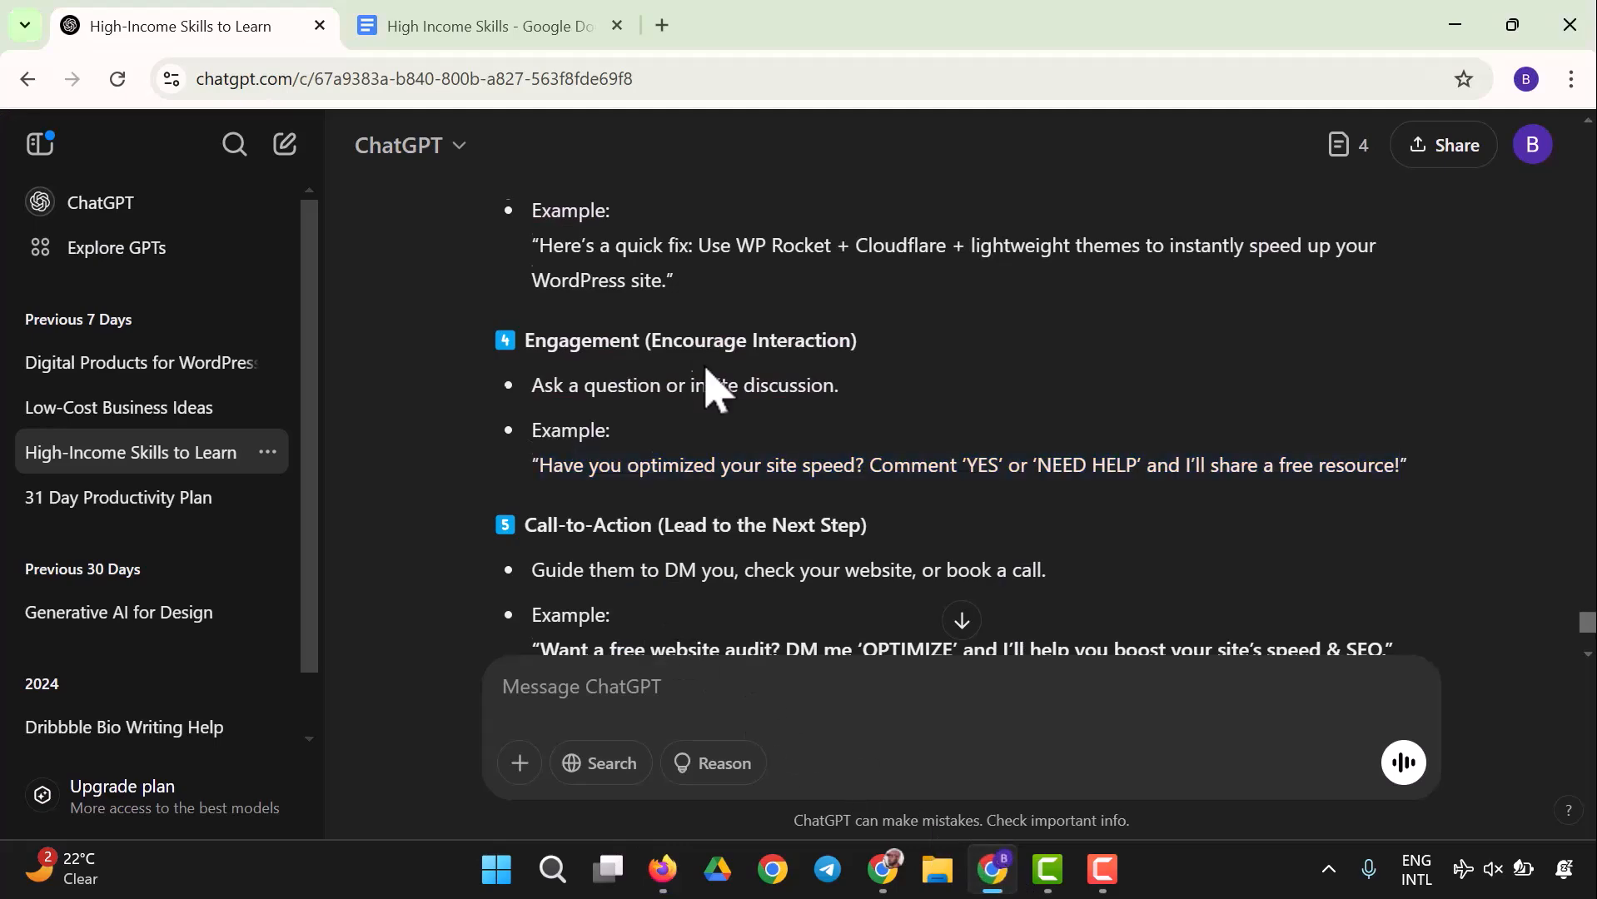
pyautogui.scroll(-15, 712, 374)
pyautogui.scroll(5, 716, 467)
pyautogui.scroll(3, 725, 470)
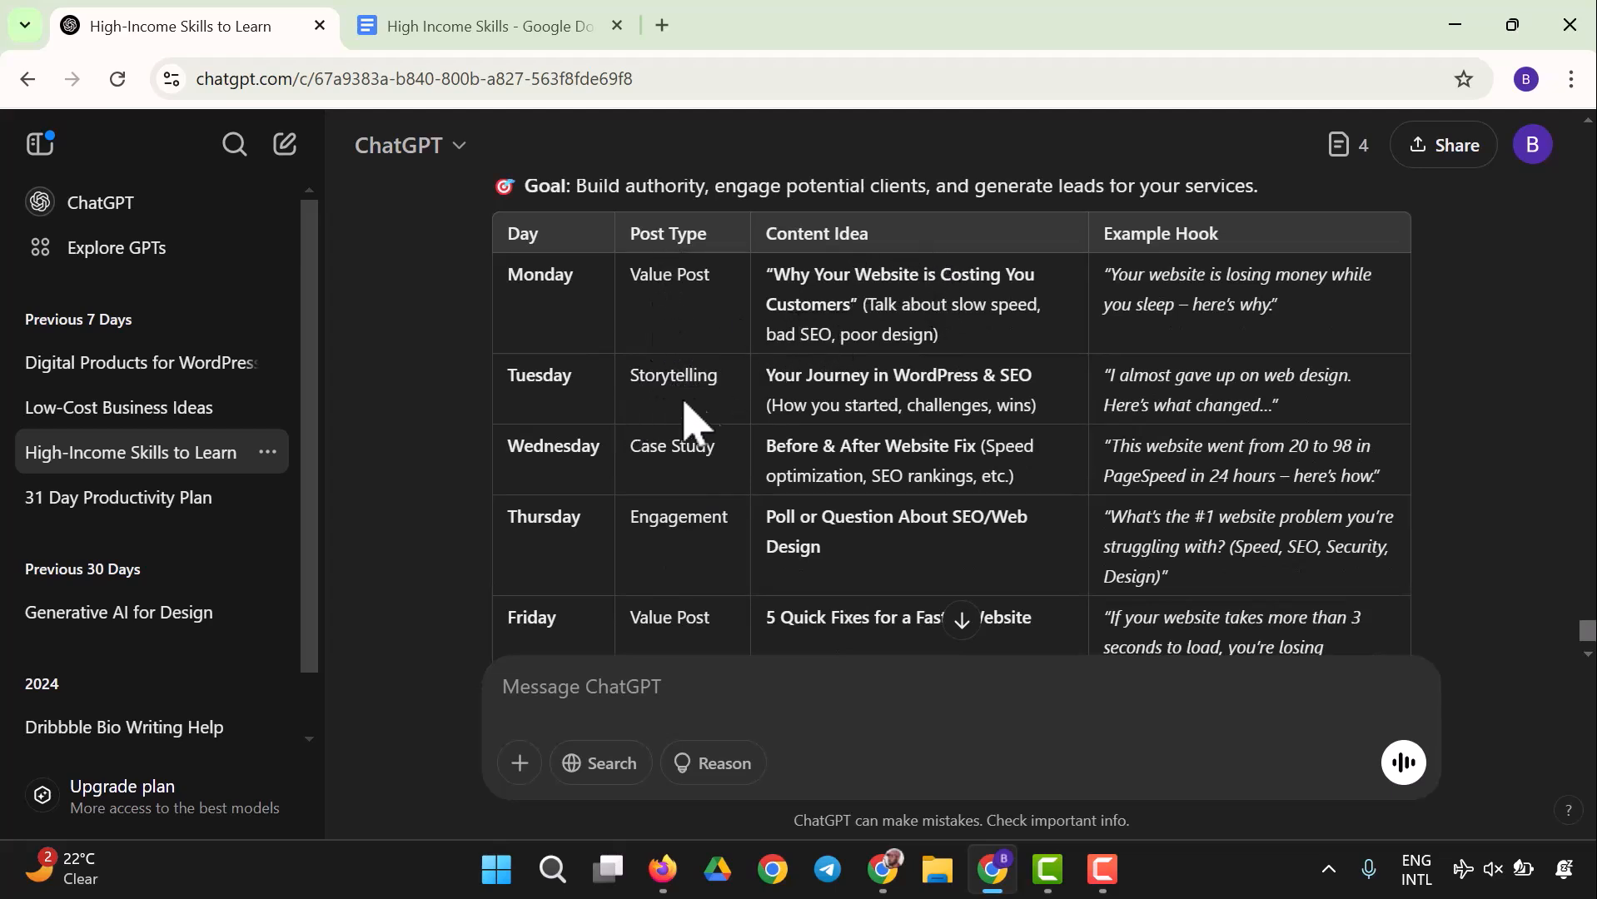
pyautogui.scroll(-2, 662, 416)
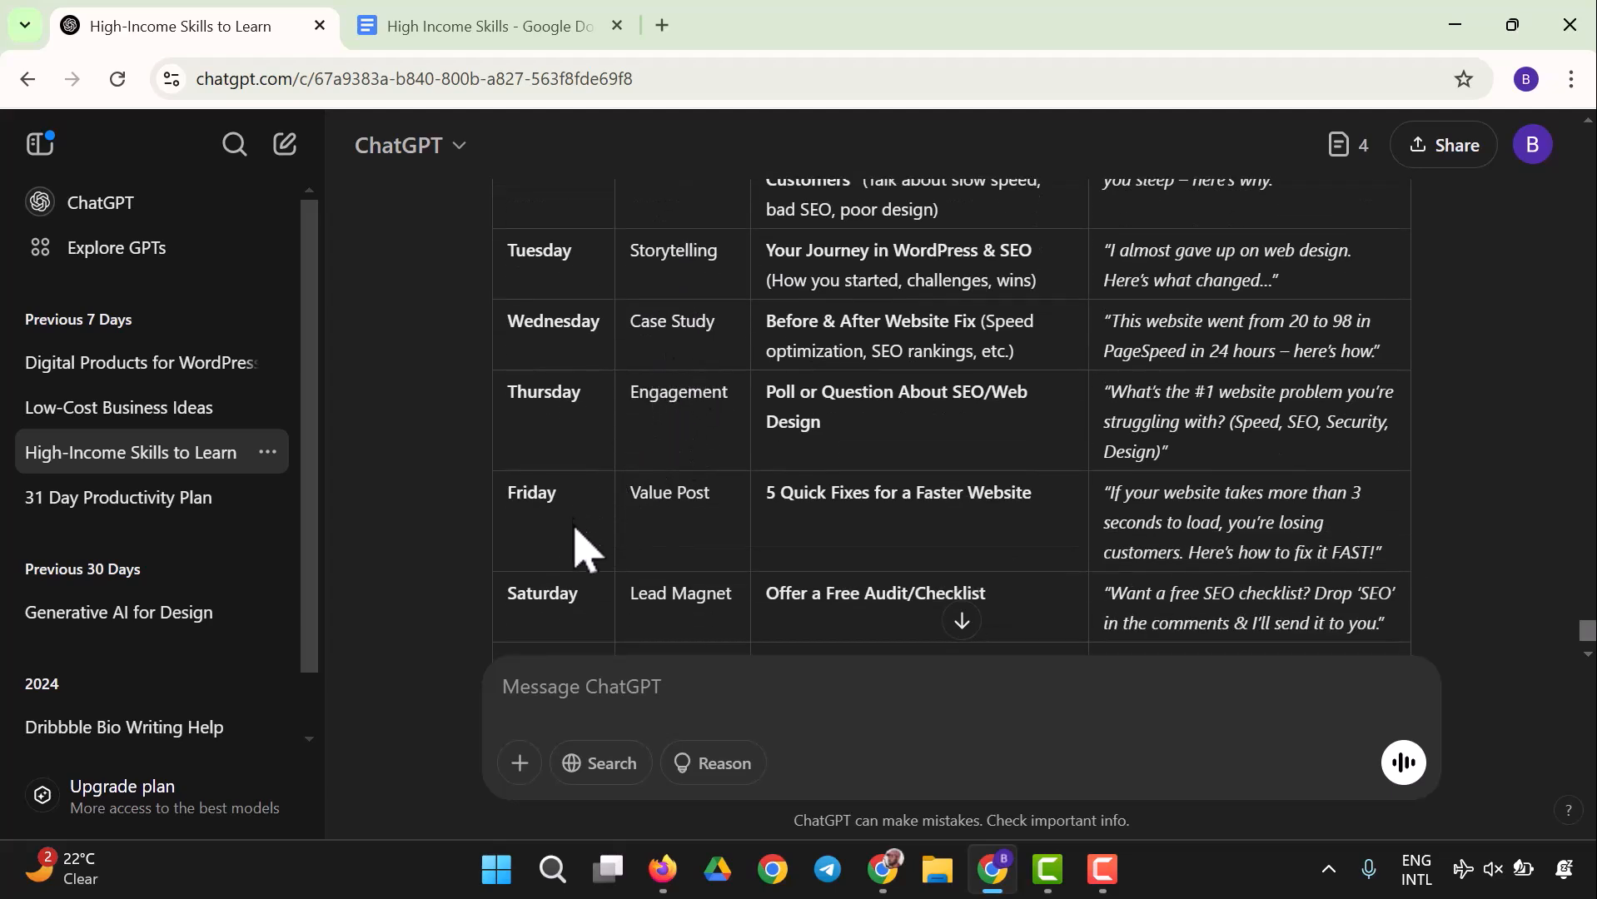
pyautogui.scroll(-2, 825, 583)
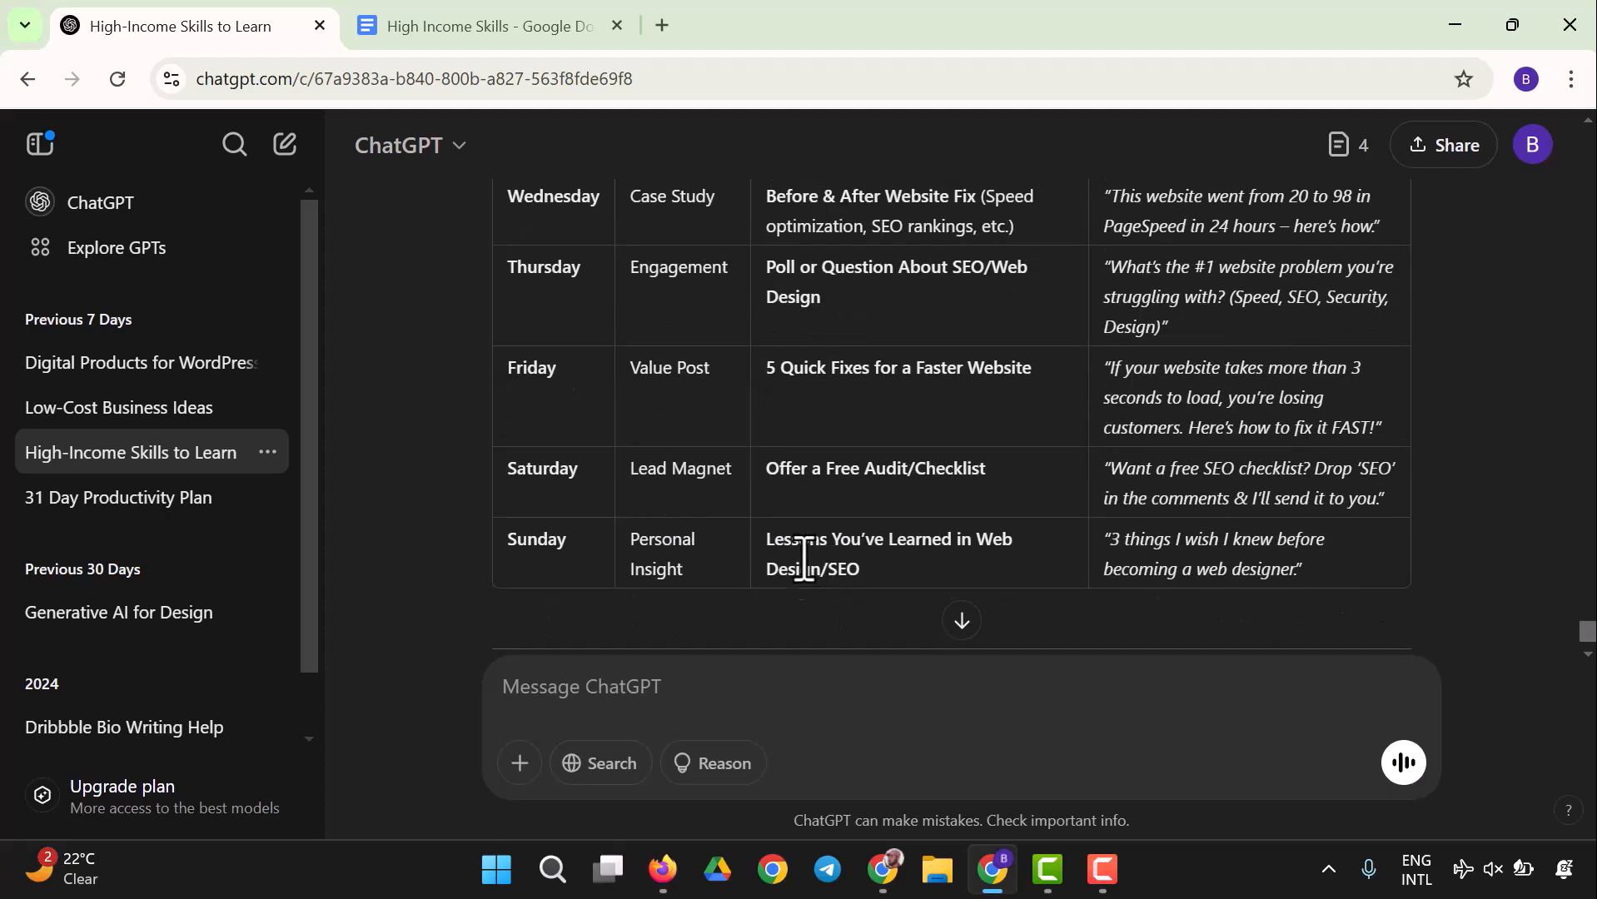
# - Reply "Yes" to ChatGPT's offer of a content calendar template at the end of the weekly strategy
pyautogui.scroll(-3, 708, 591)
pyautogui.scroll(-3, 673, 523)
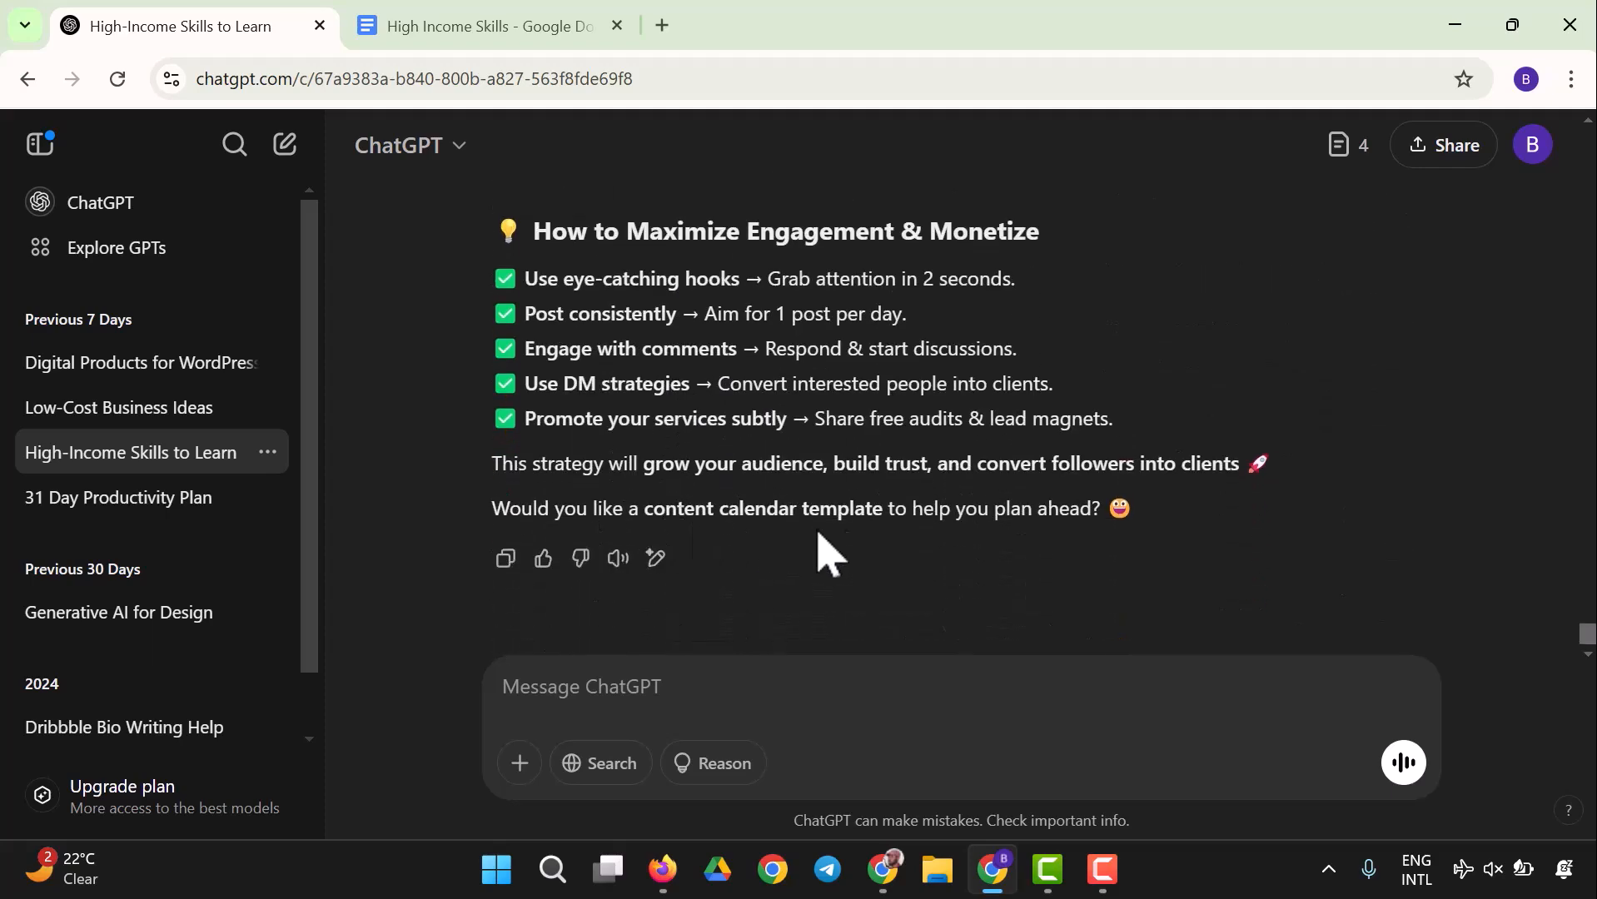
pyautogui.click(675, 671)
pyautogui.write('Yes')
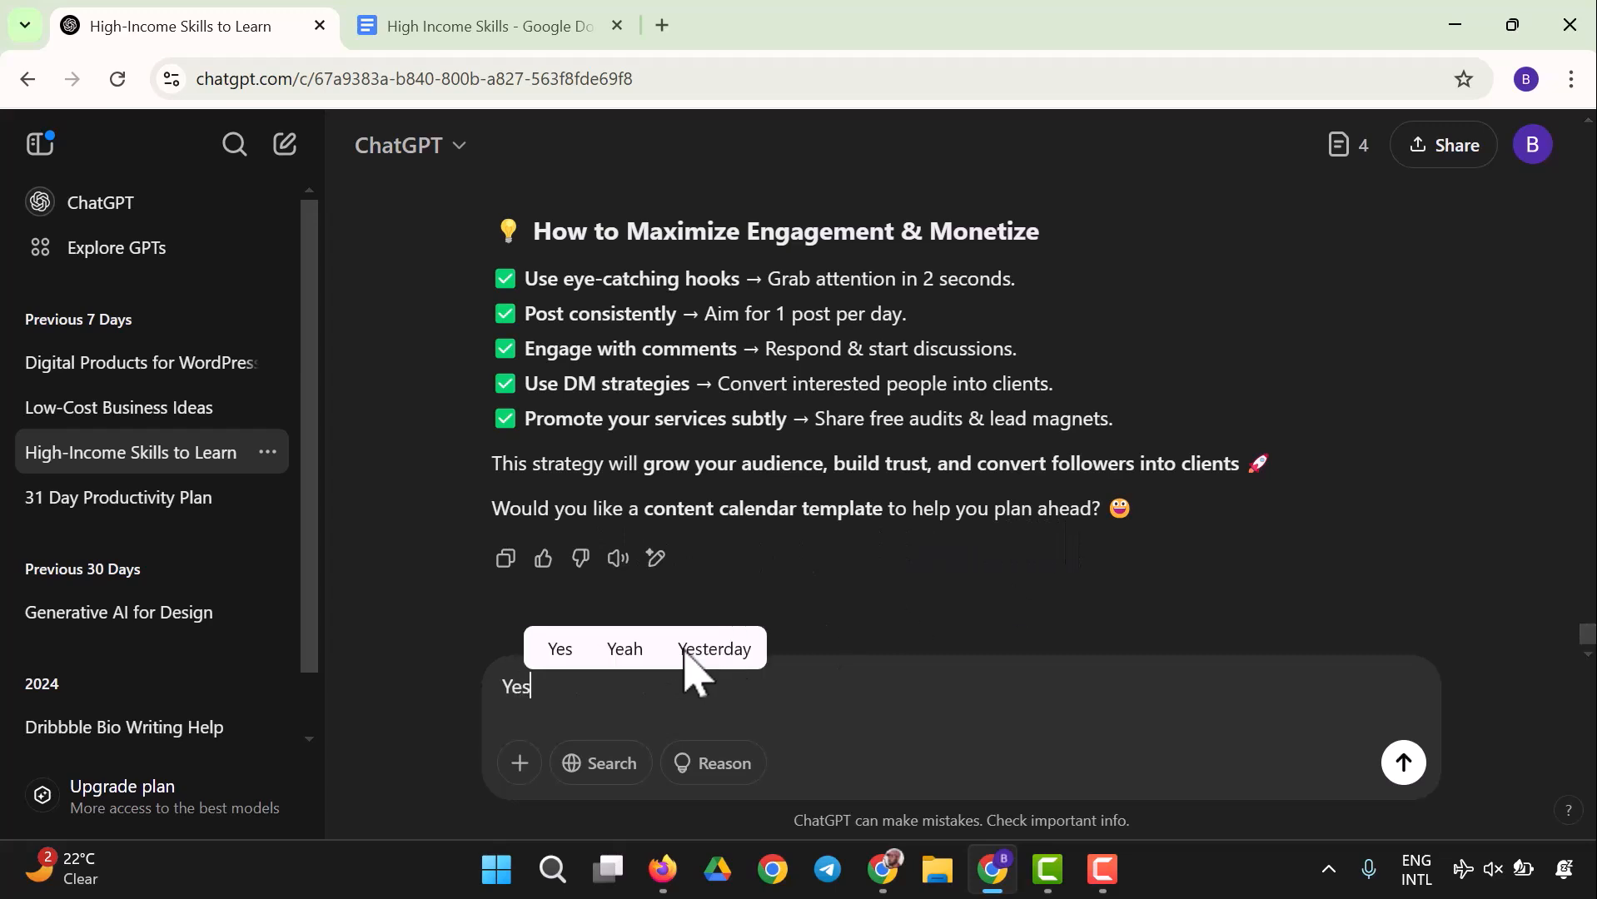
pyautogui.press('Return')
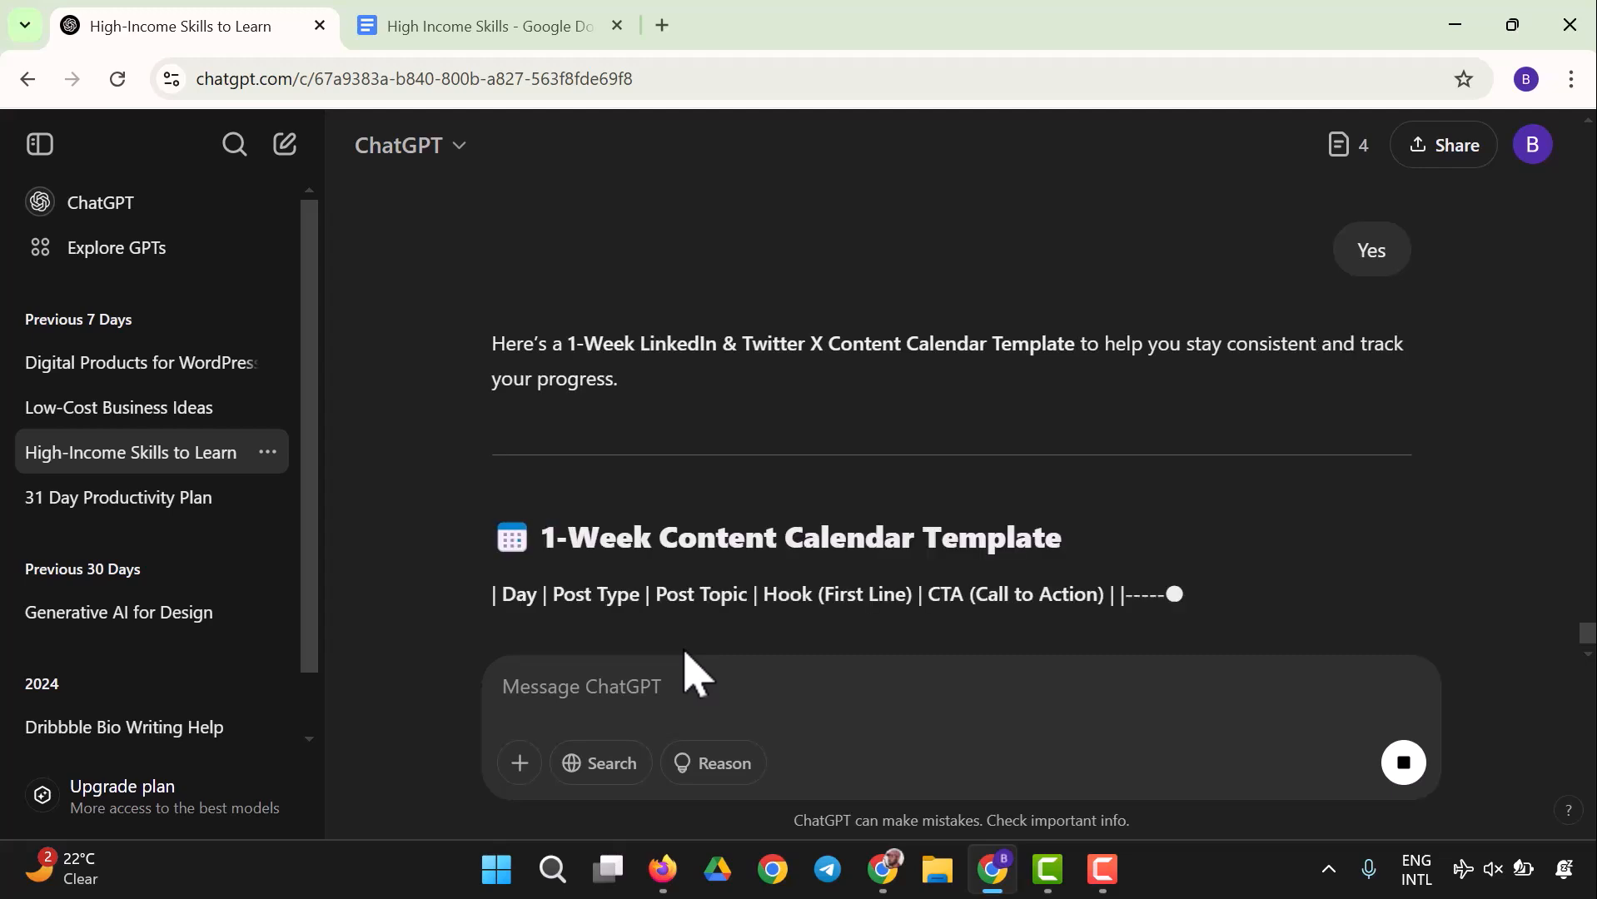
# - Review the 1-week content calendar template and its usage tips, and reply "Yes" to the offer of ready-to-post content for each day
pyautogui.scroll(-3, 770, 399)
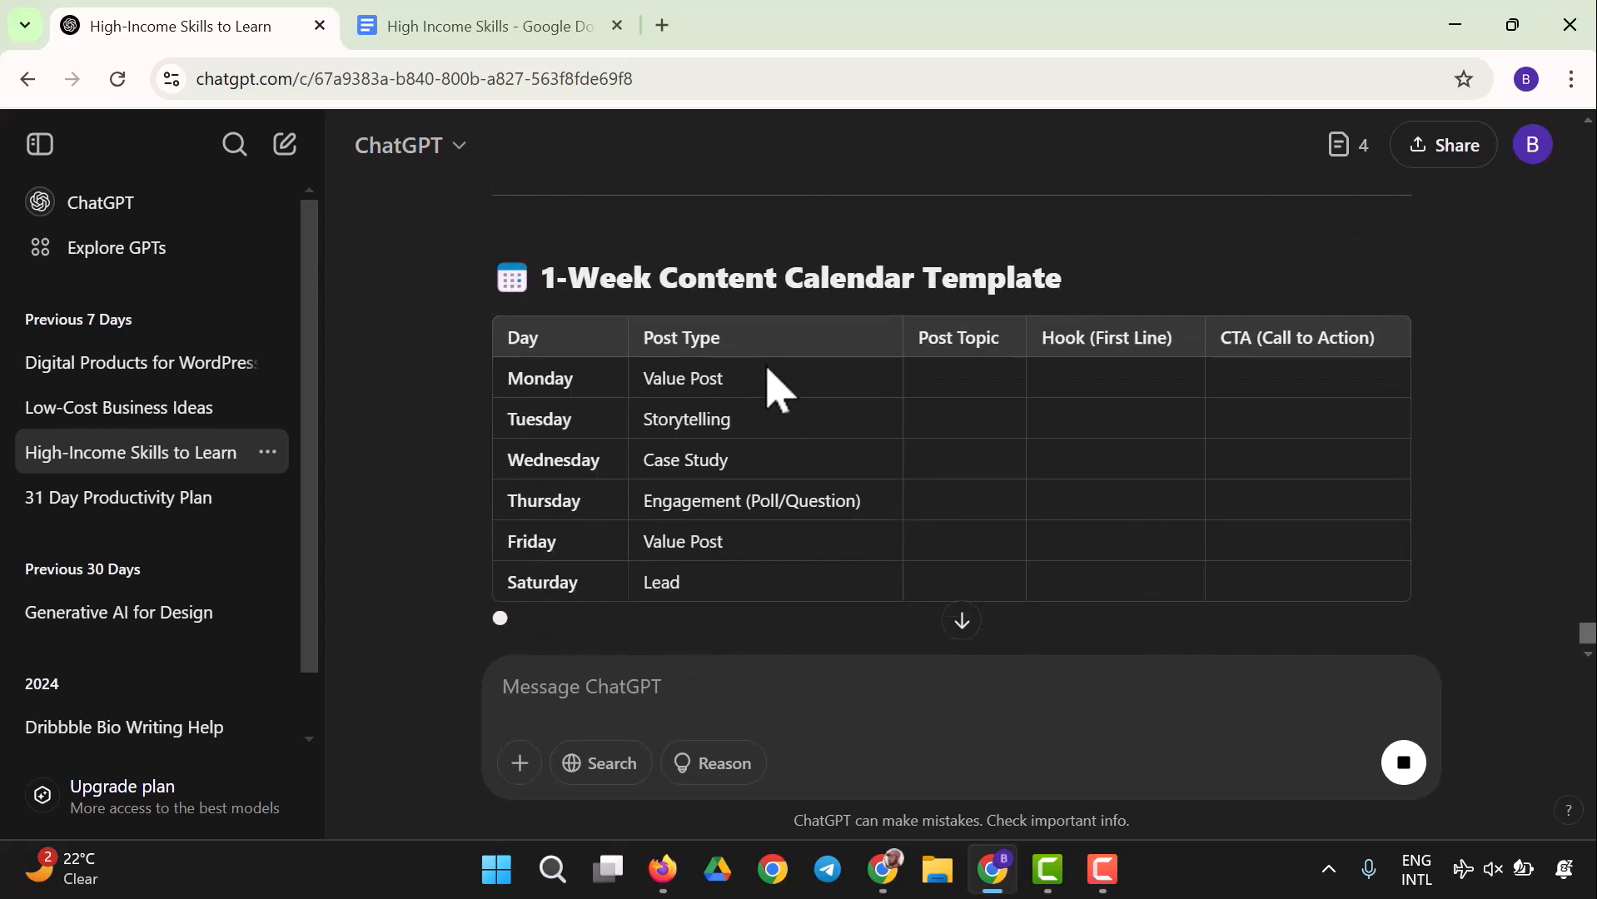
pyautogui.scroll(-3, 907, 358)
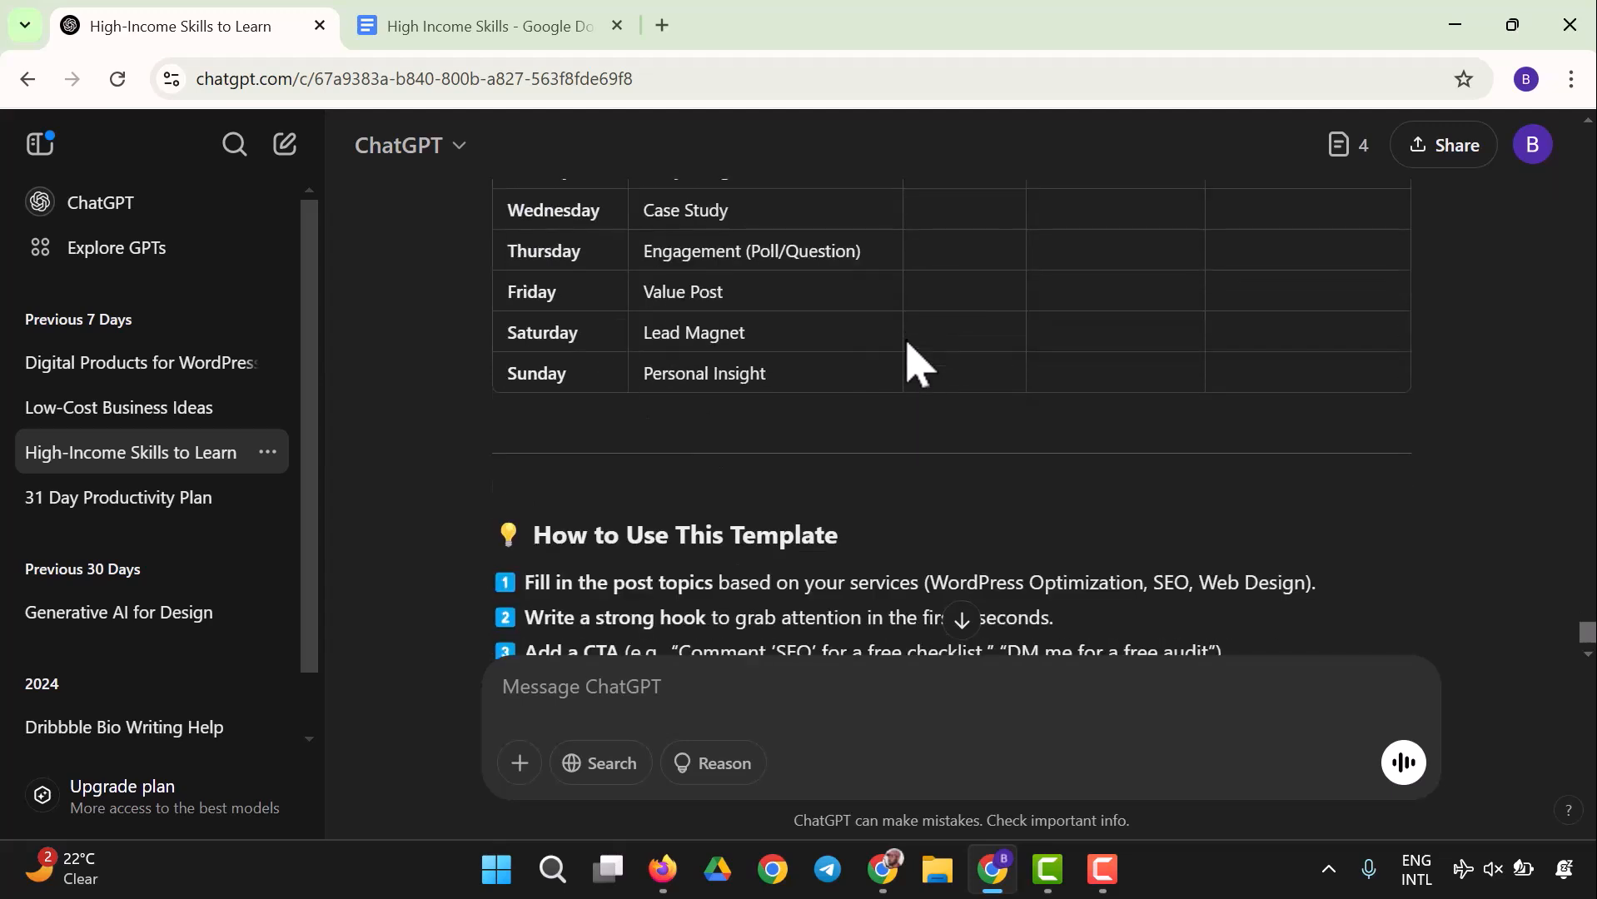
pyautogui.scroll(3, 905, 371)
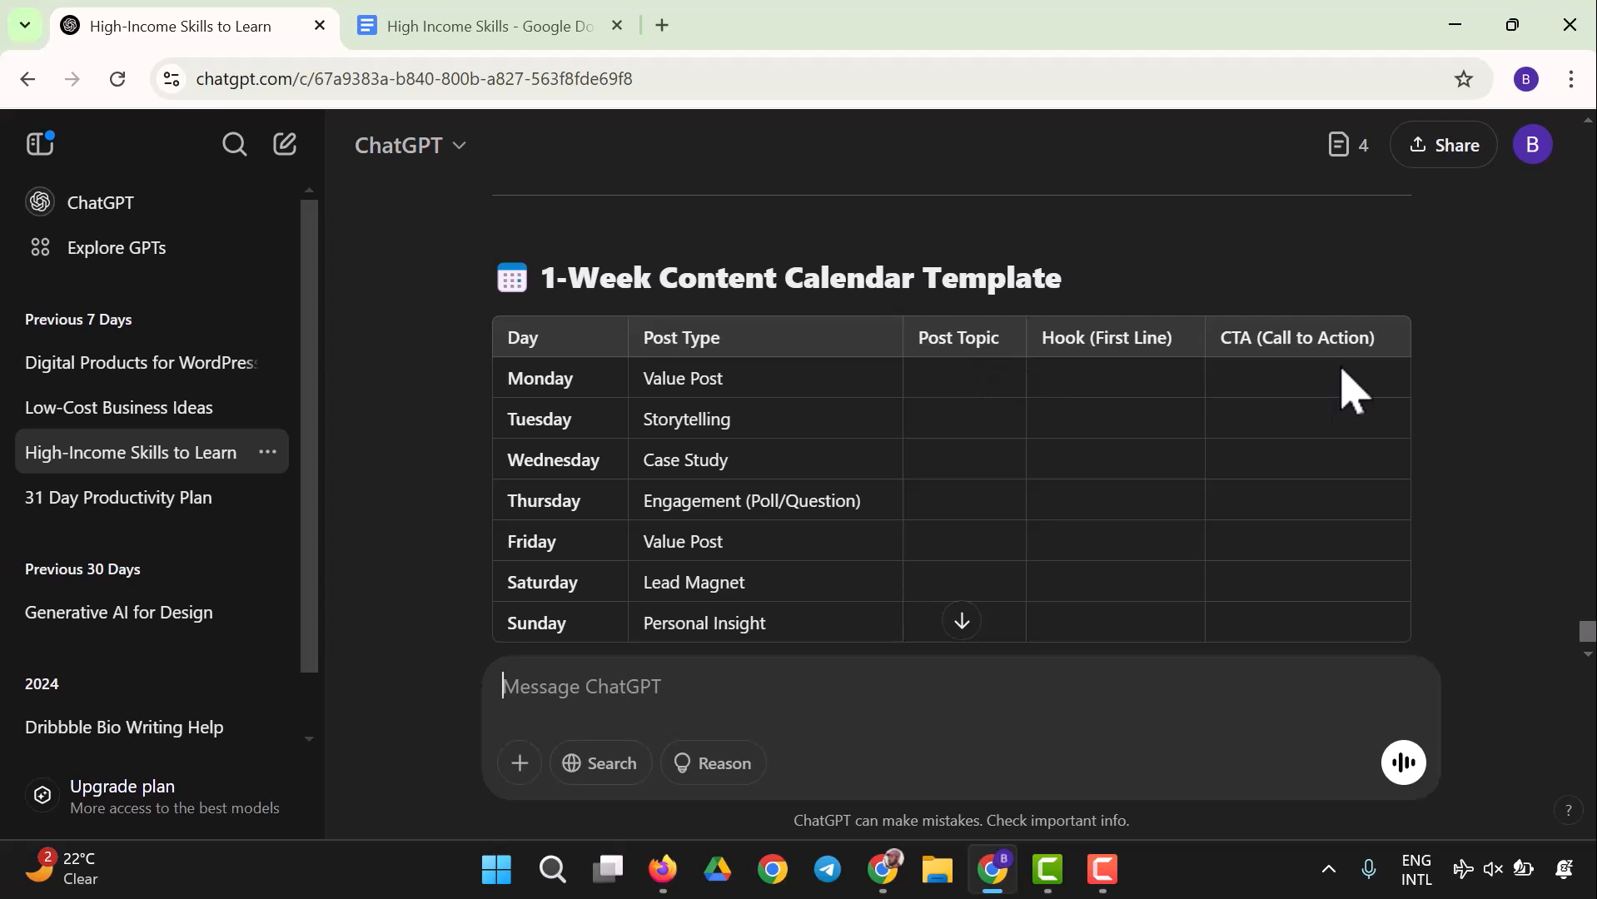
pyautogui.scroll(-3, 1291, 403)
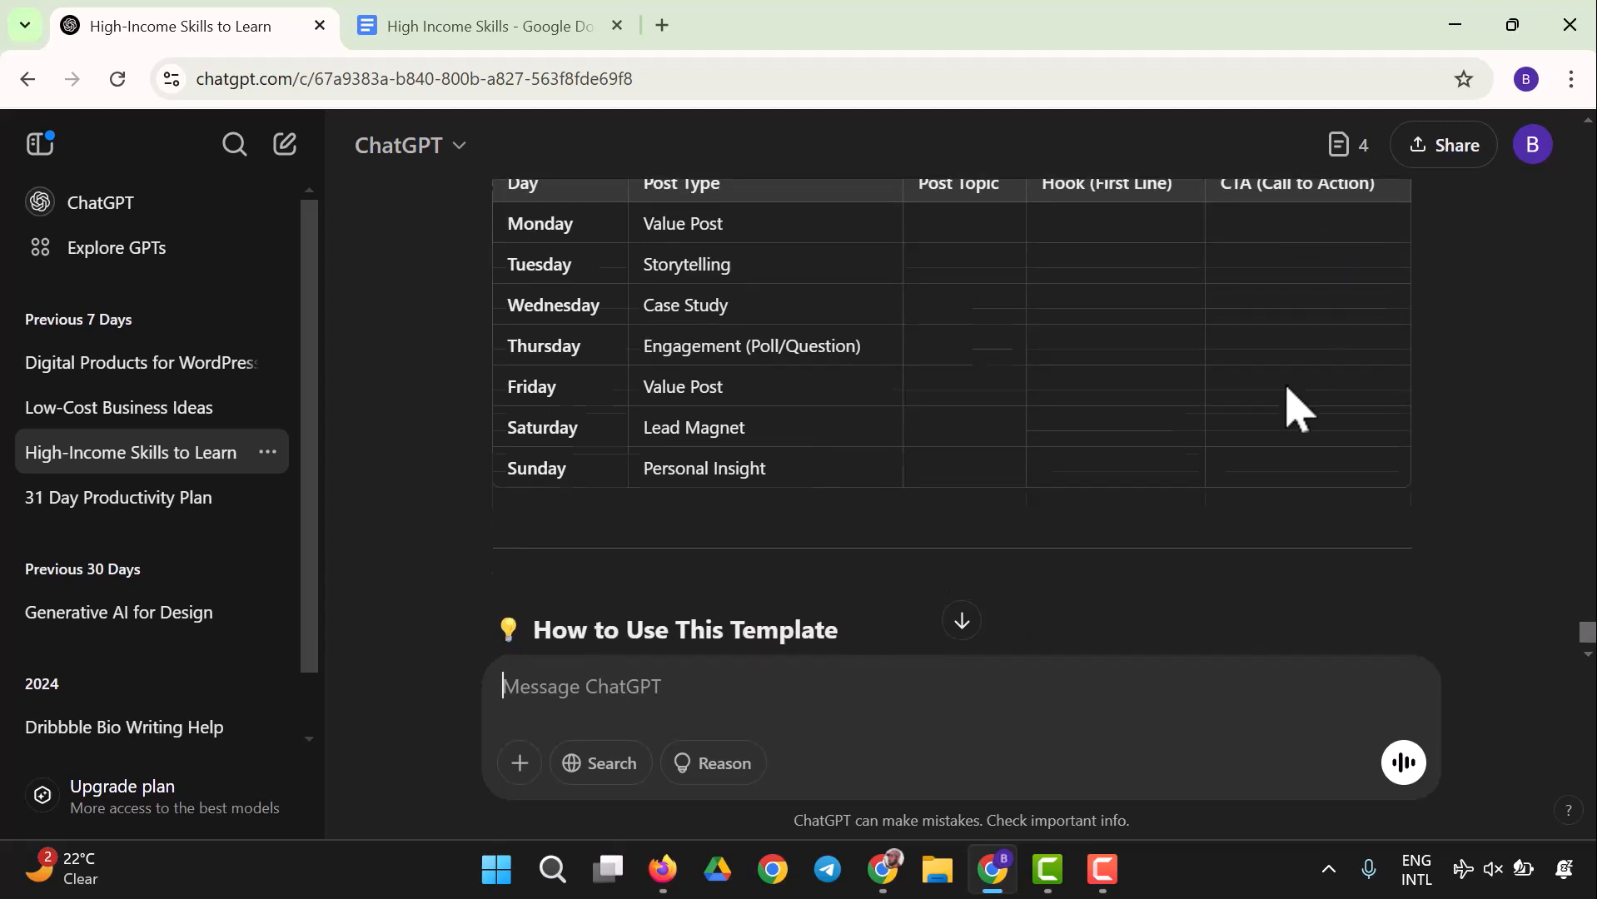
pyautogui.scroll(-2, 685, 457)
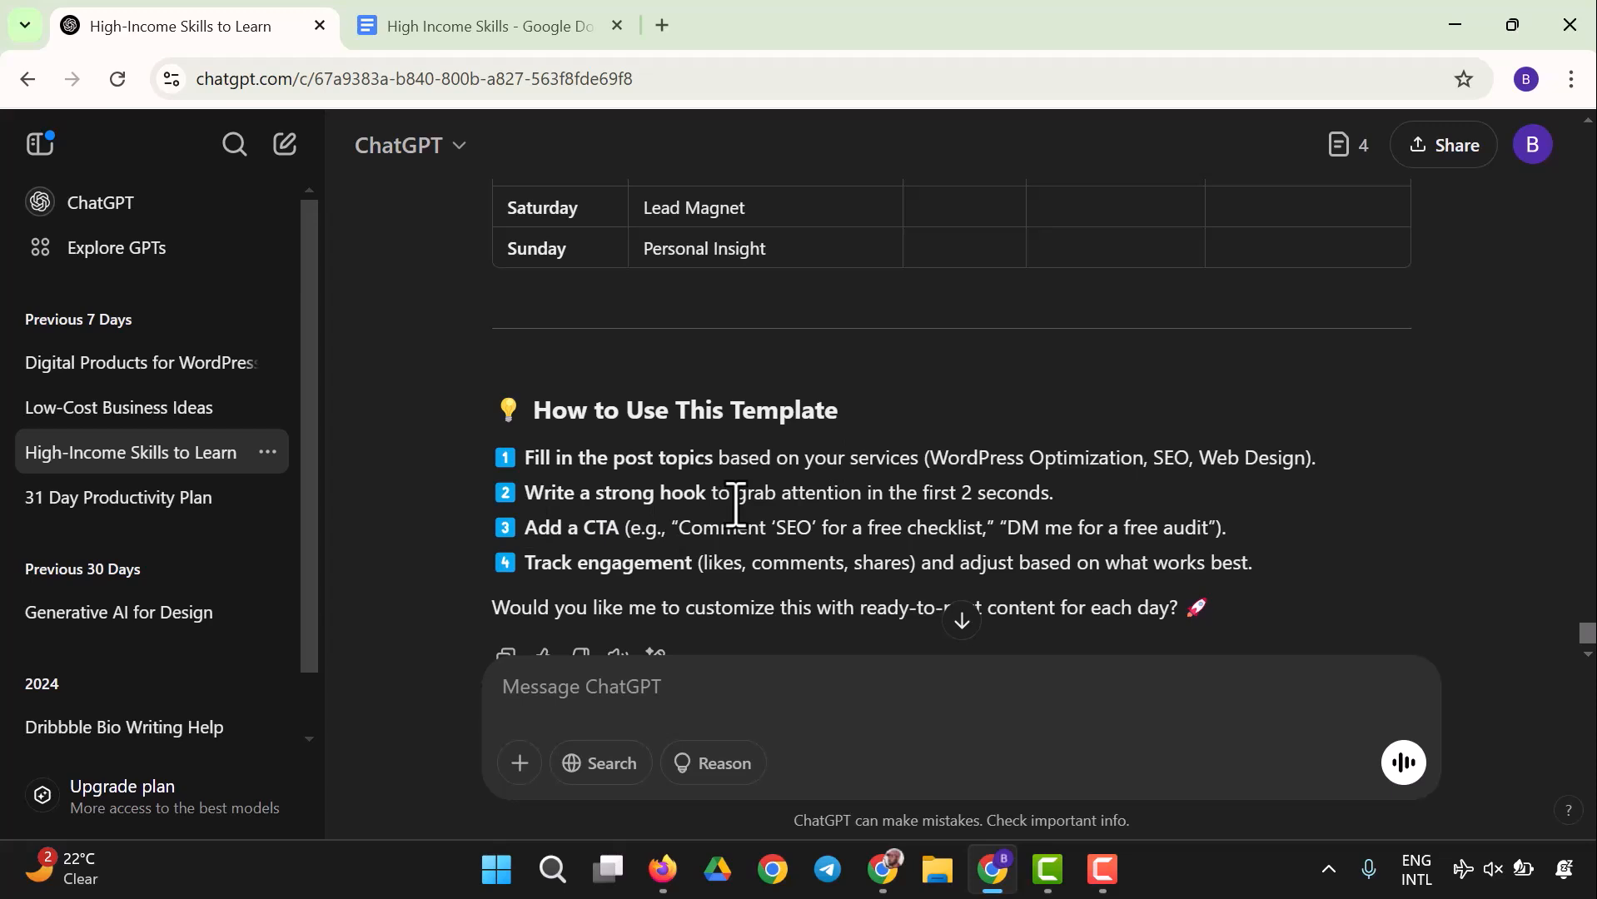
pyautogui.scroll(-1, 736, 505)
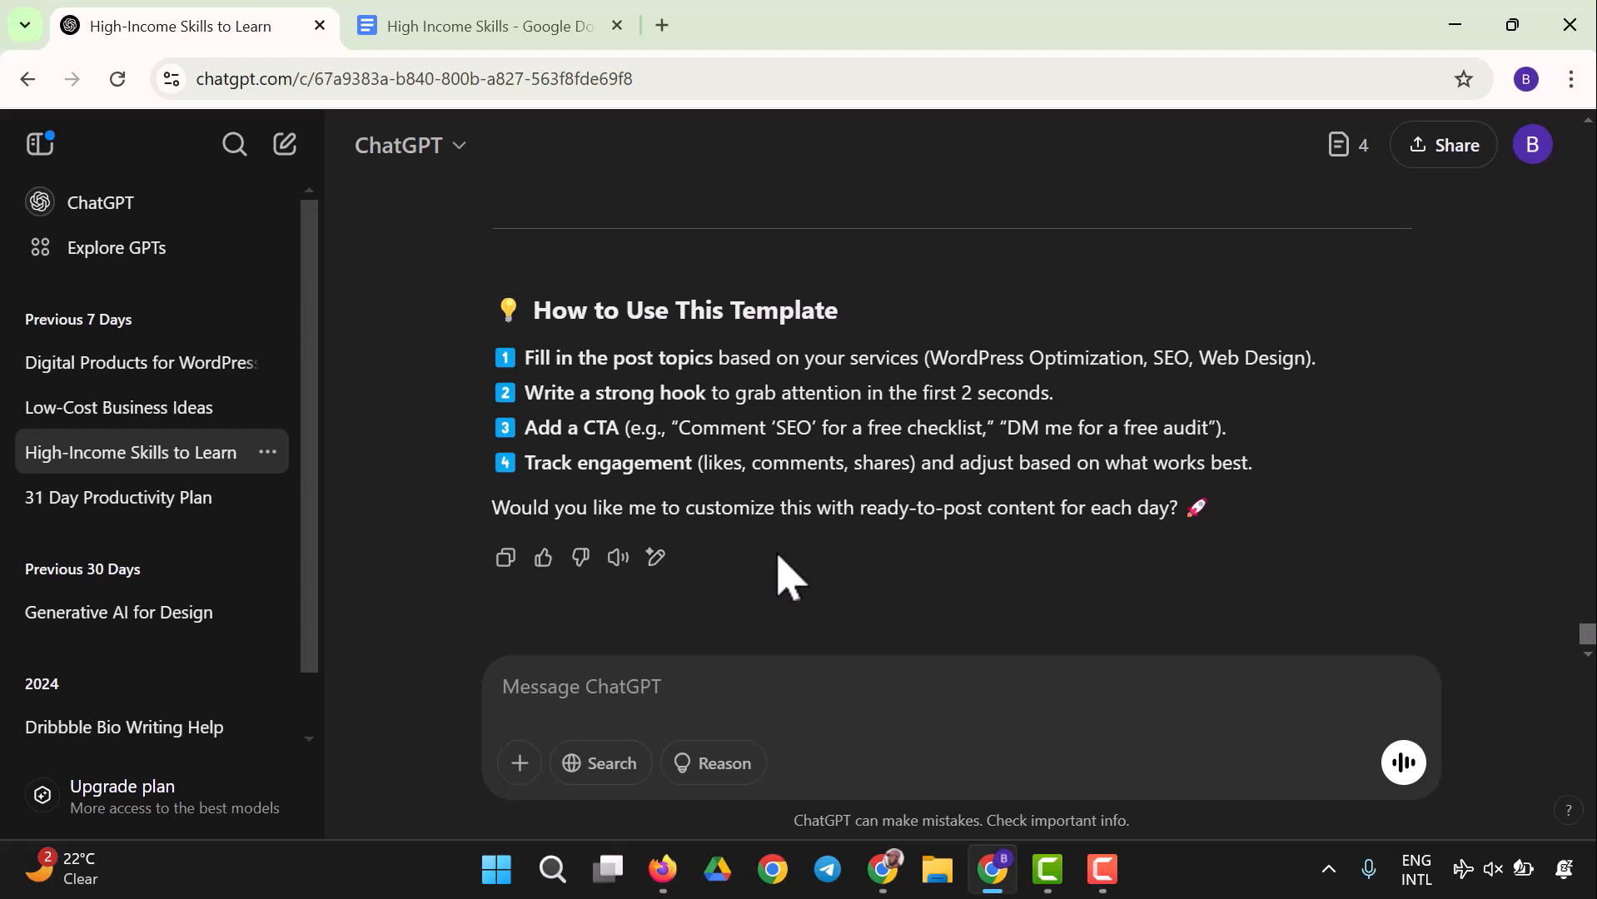
pyautogui.click(827, 691)
pyautogui.write('Yes')
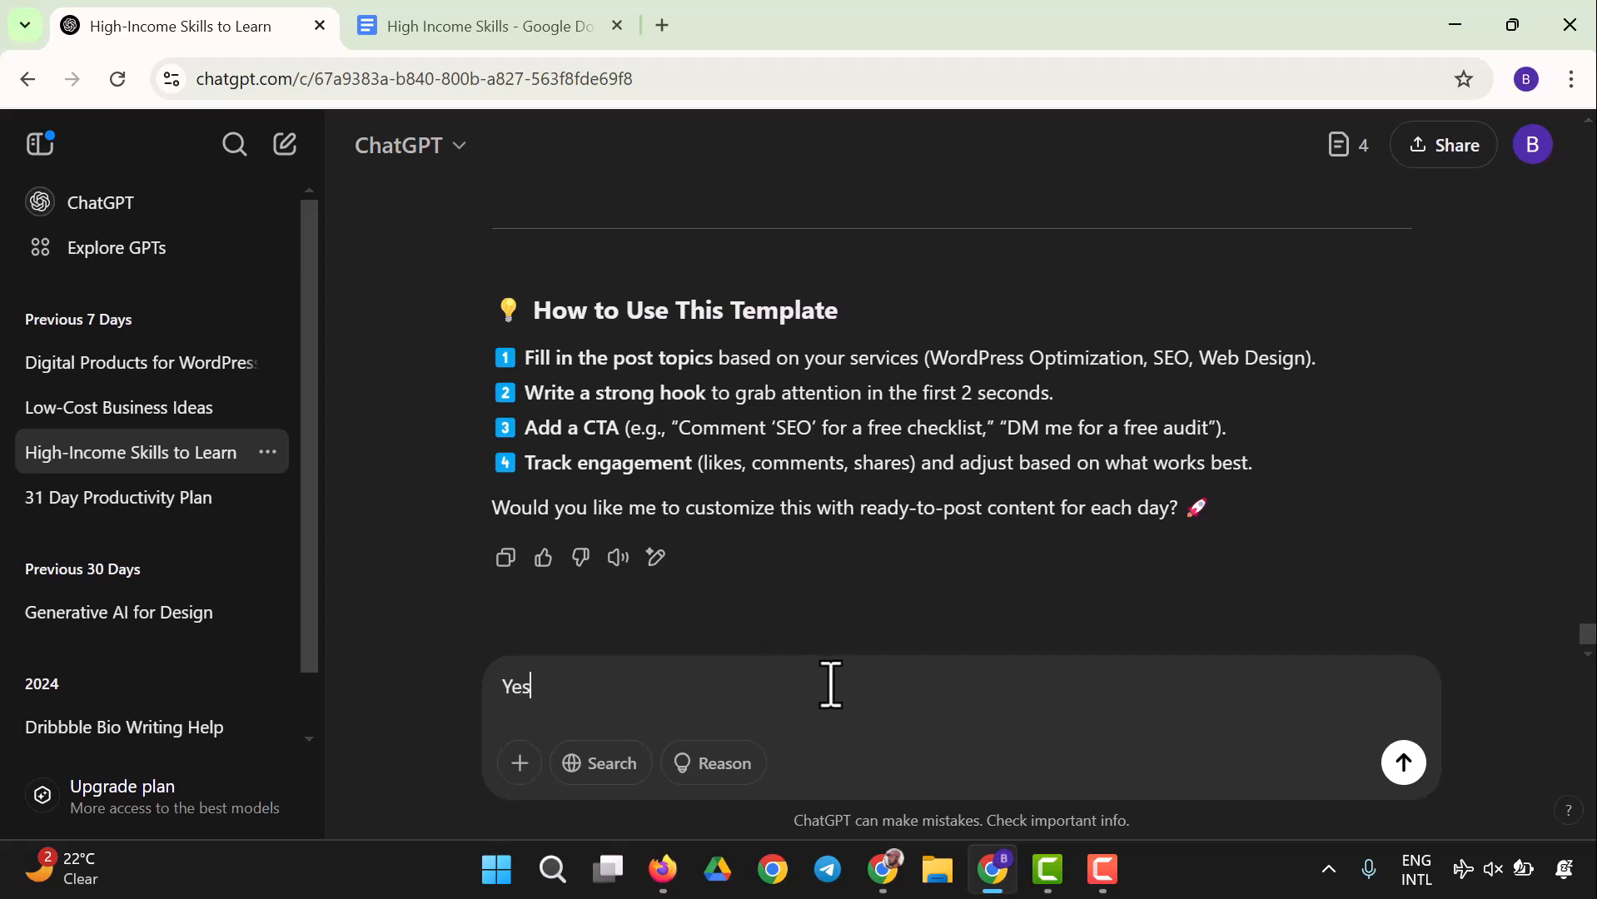
pyautogui.press('Return')
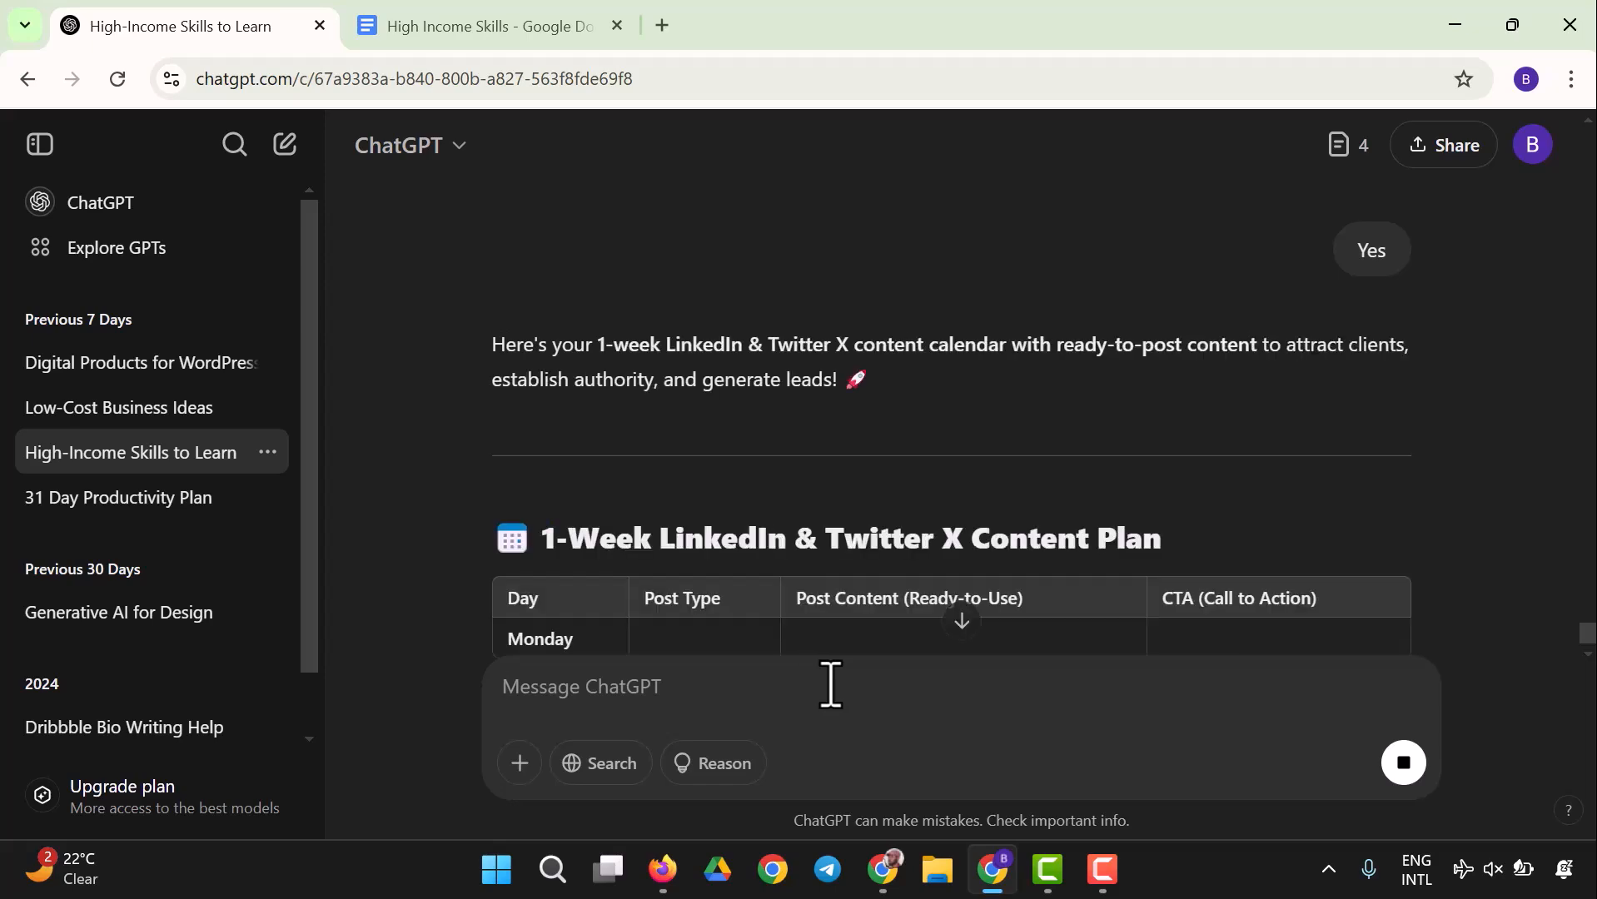
# - Examine the 1-week LinkedIn & Twitter X content plan with its daily posts and calls to action, compare the earlier template, and read the engagement tips
pyautogui.scroll(-3, 853, 383)
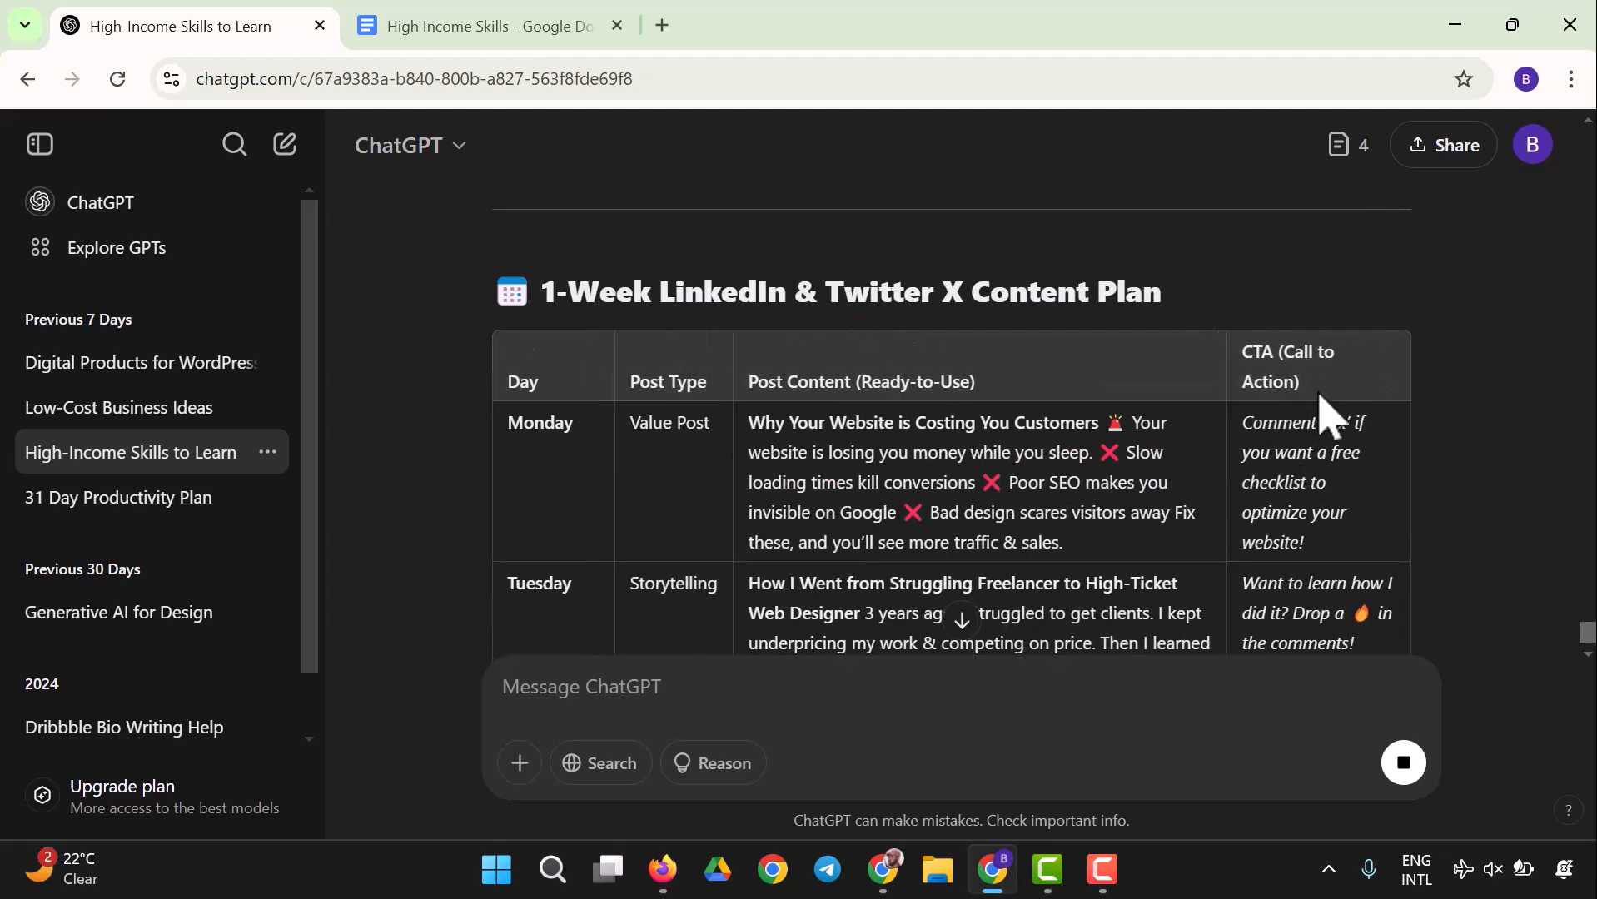
pyautogui.scroll(-2, 1317, 408)
pyautogui.scroll(1, 1291, 395)
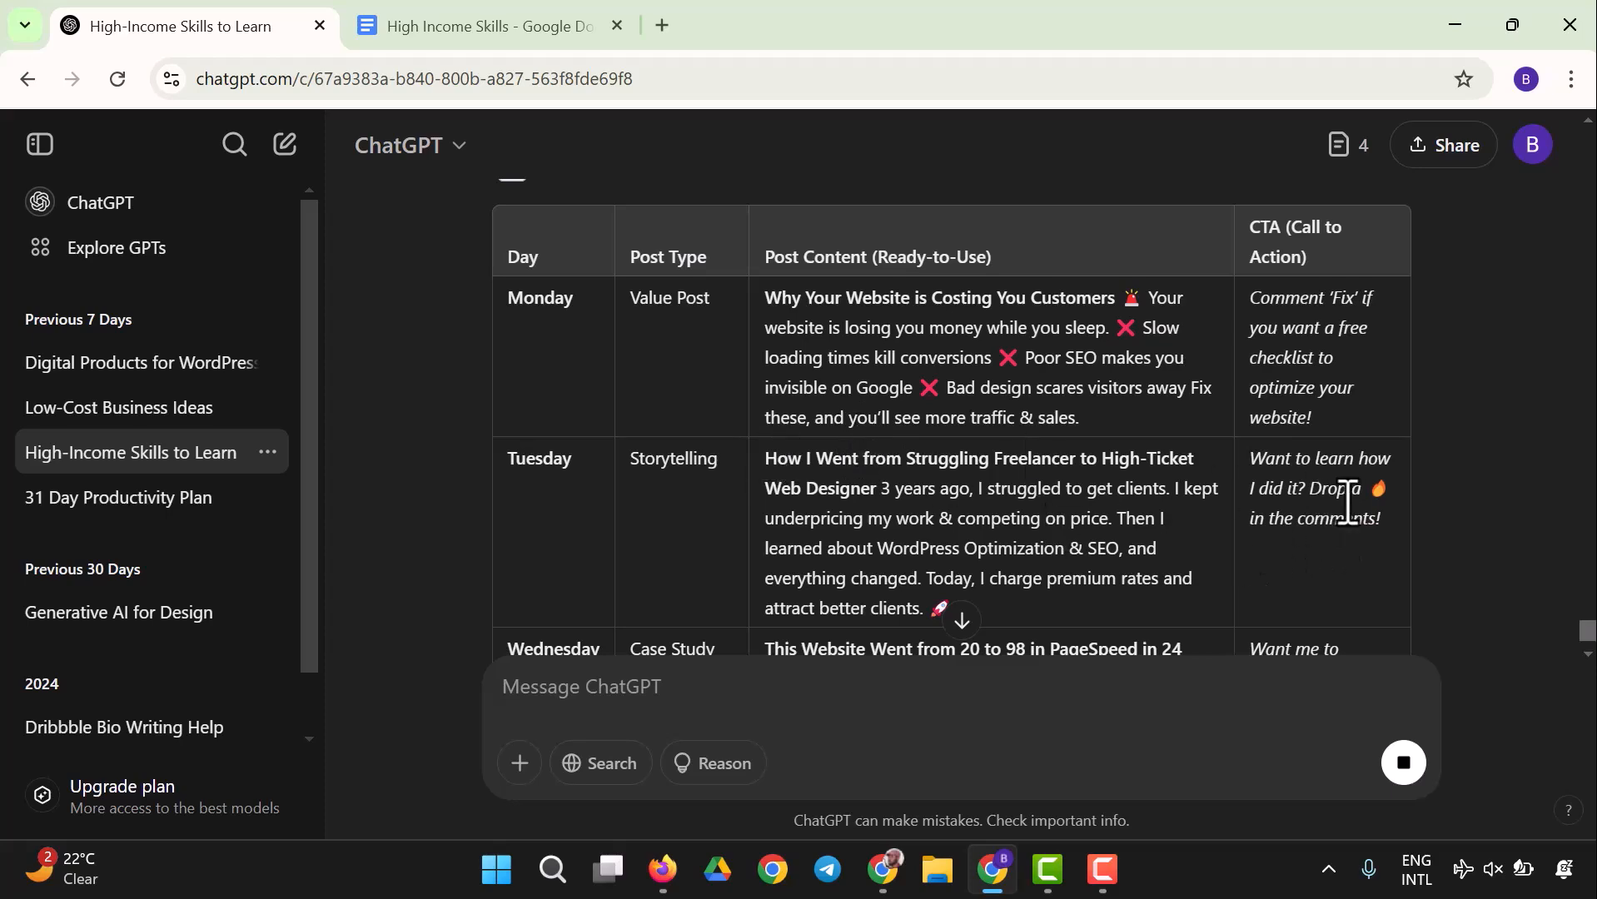
pyautogui.scroll(-3, 982, 512)
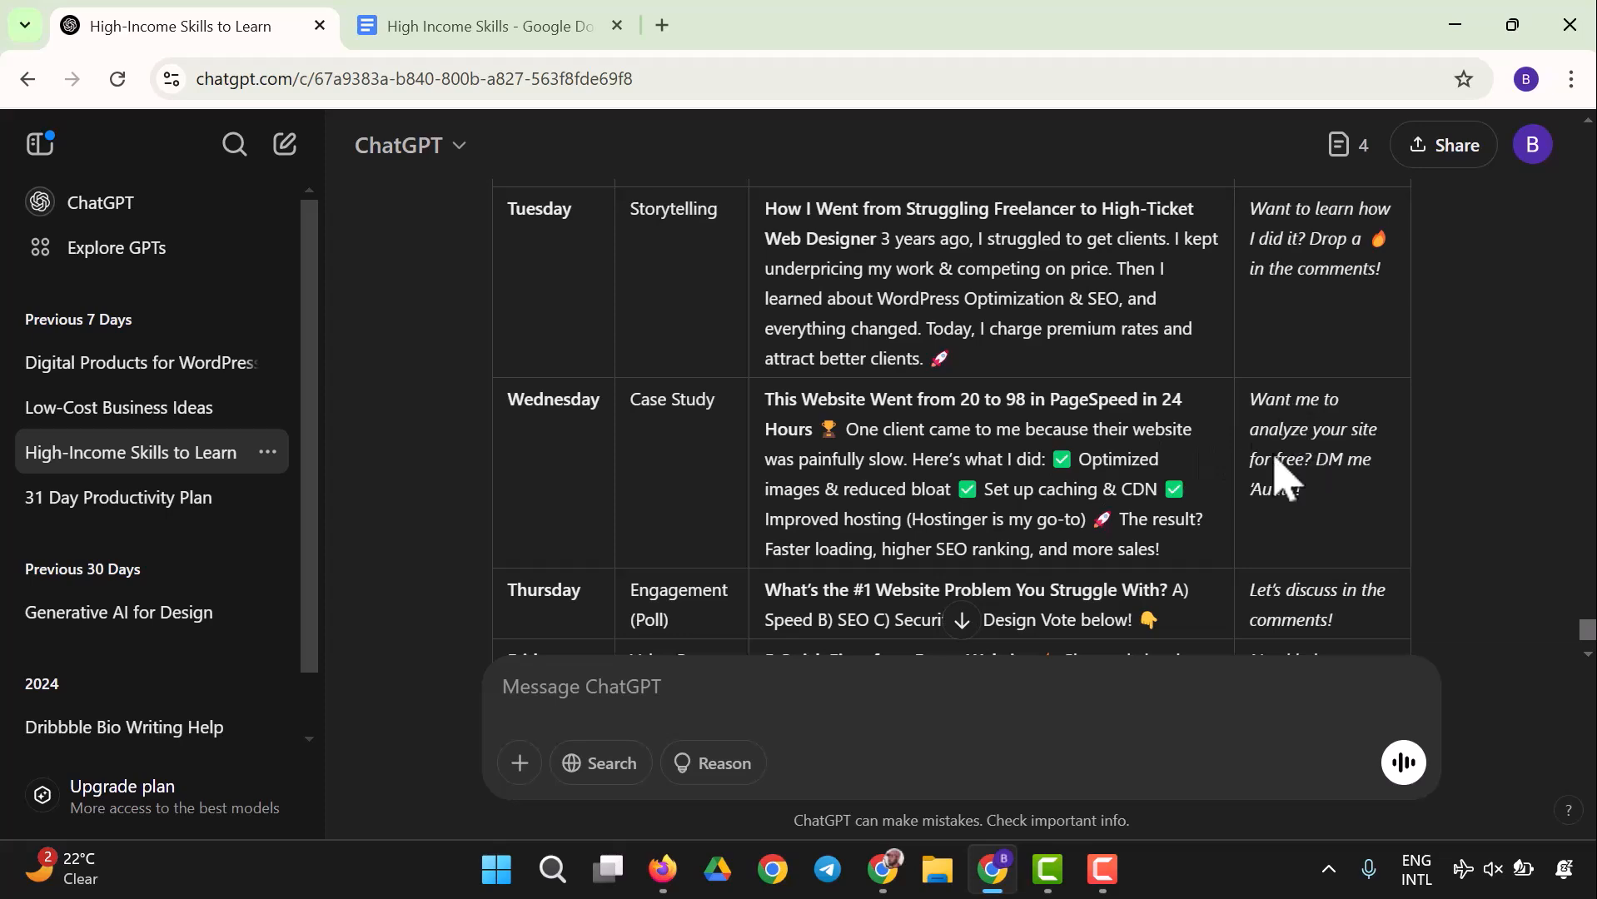
pyautogui.scroll(4, 1290, 439)
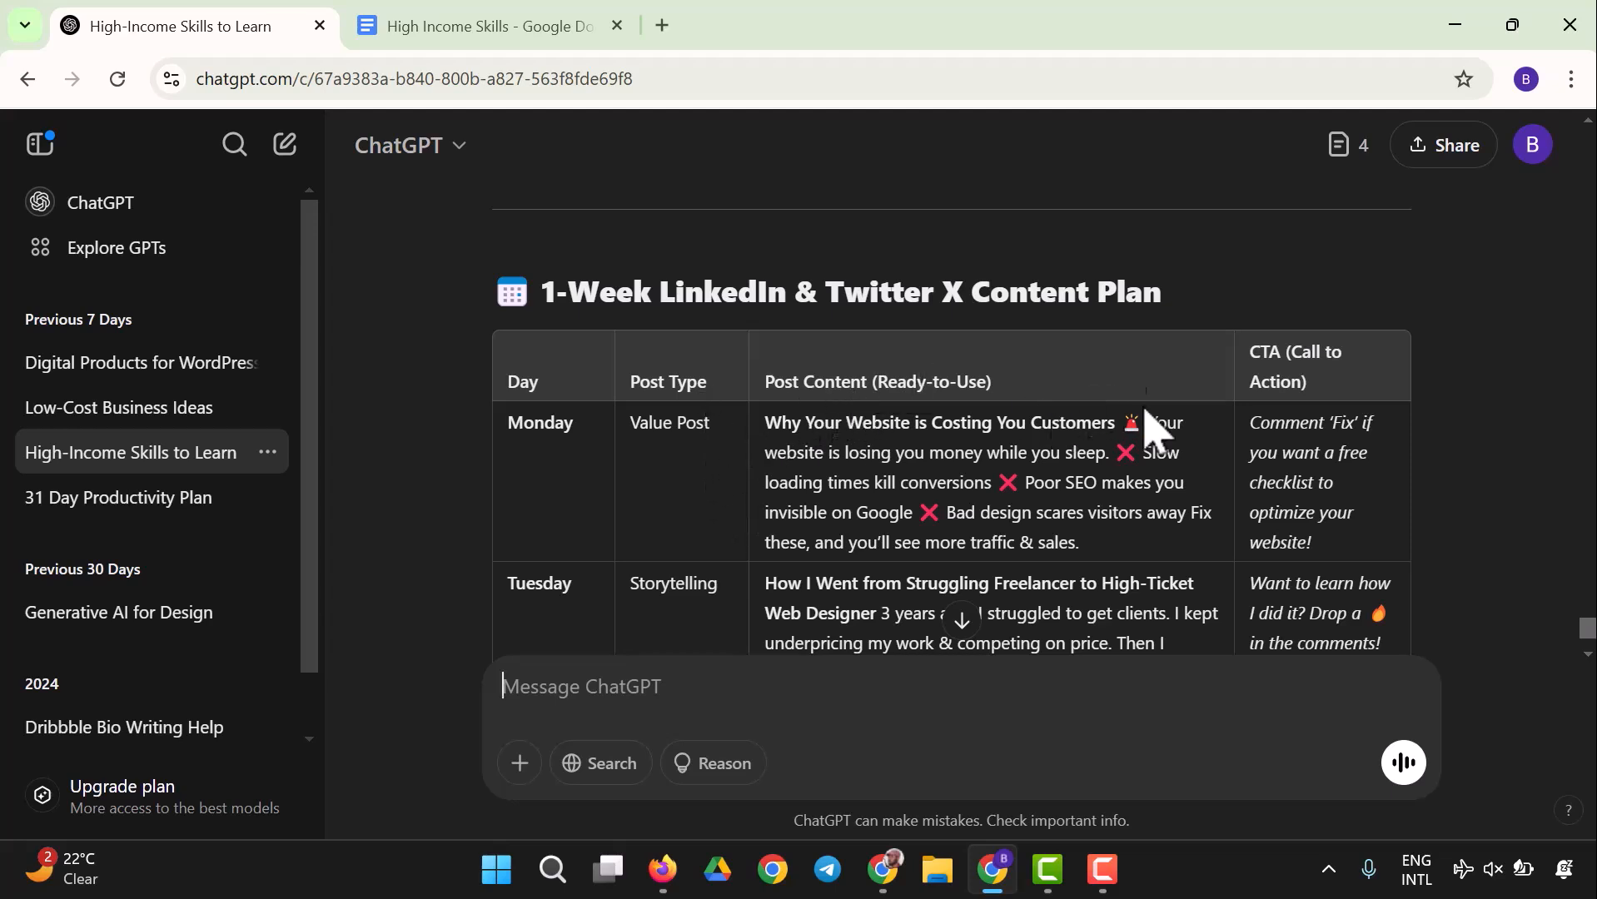
pyautogui.scroll(2, 1316, 420)
pyautogui.scroll(12, 1323, 426)
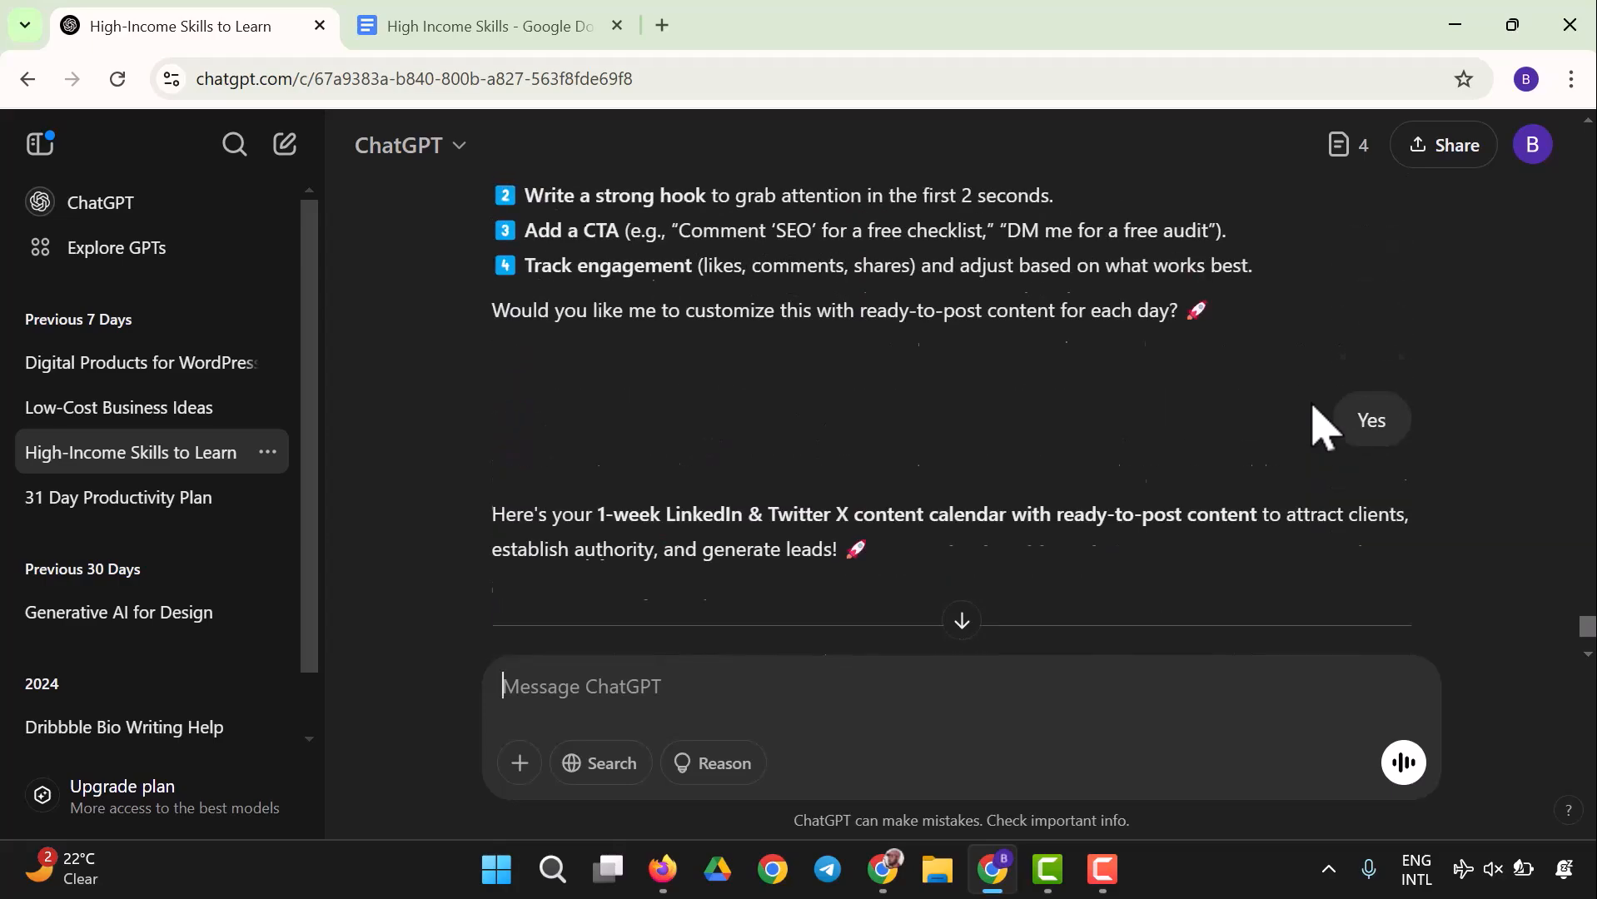
pyautogui.scroll(-15, 1322, 427)
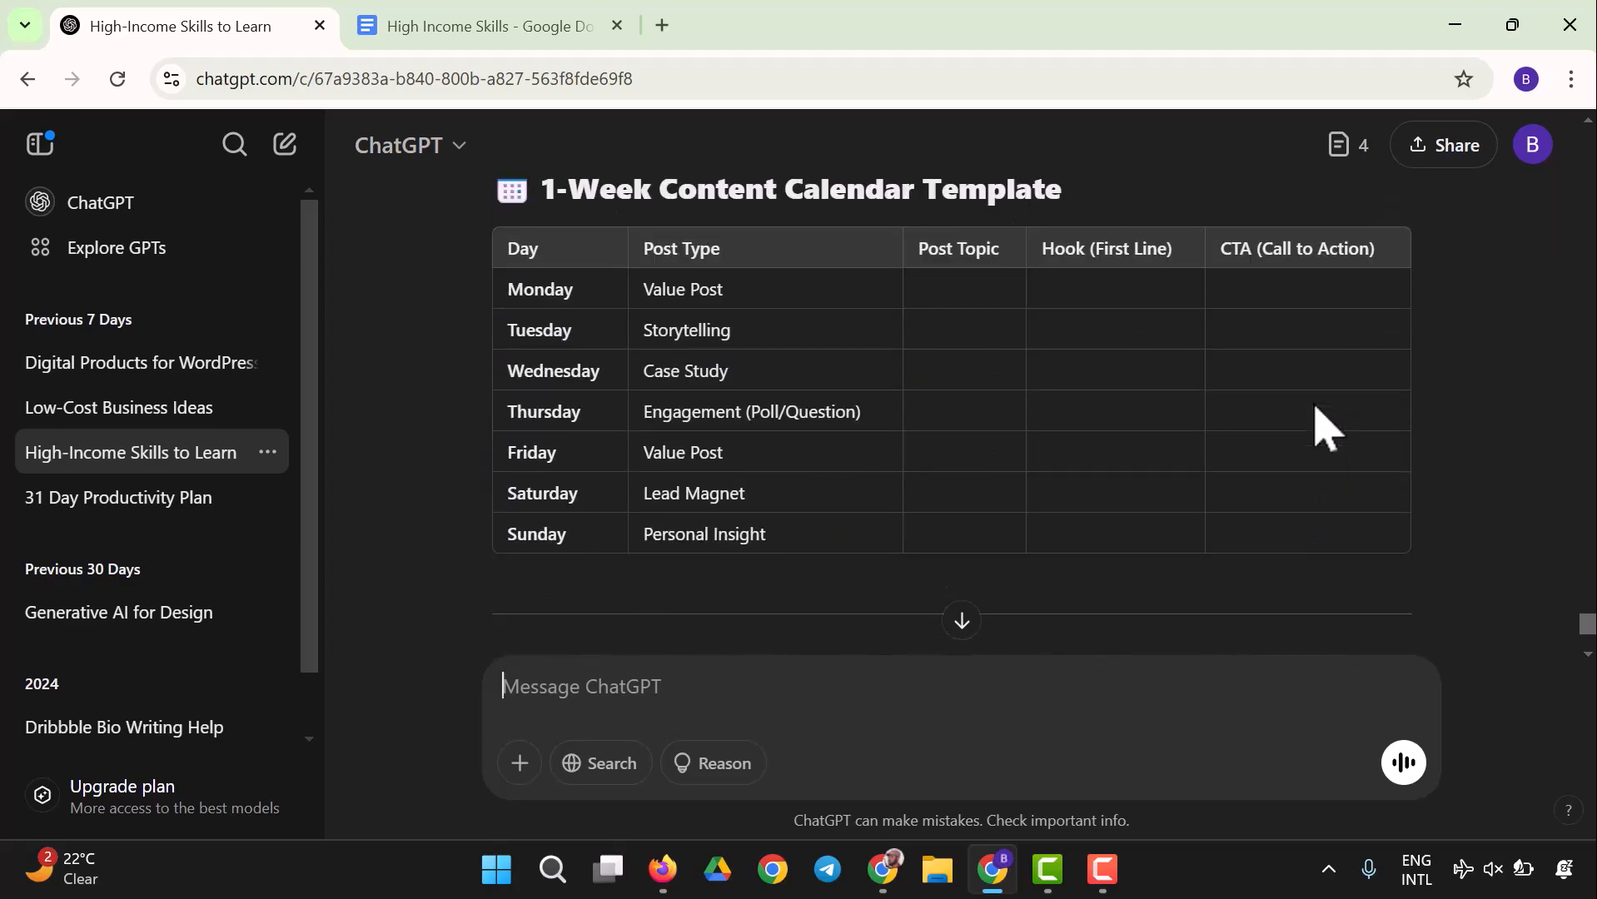
pyautogui.scroll(-7, 1322, 427)
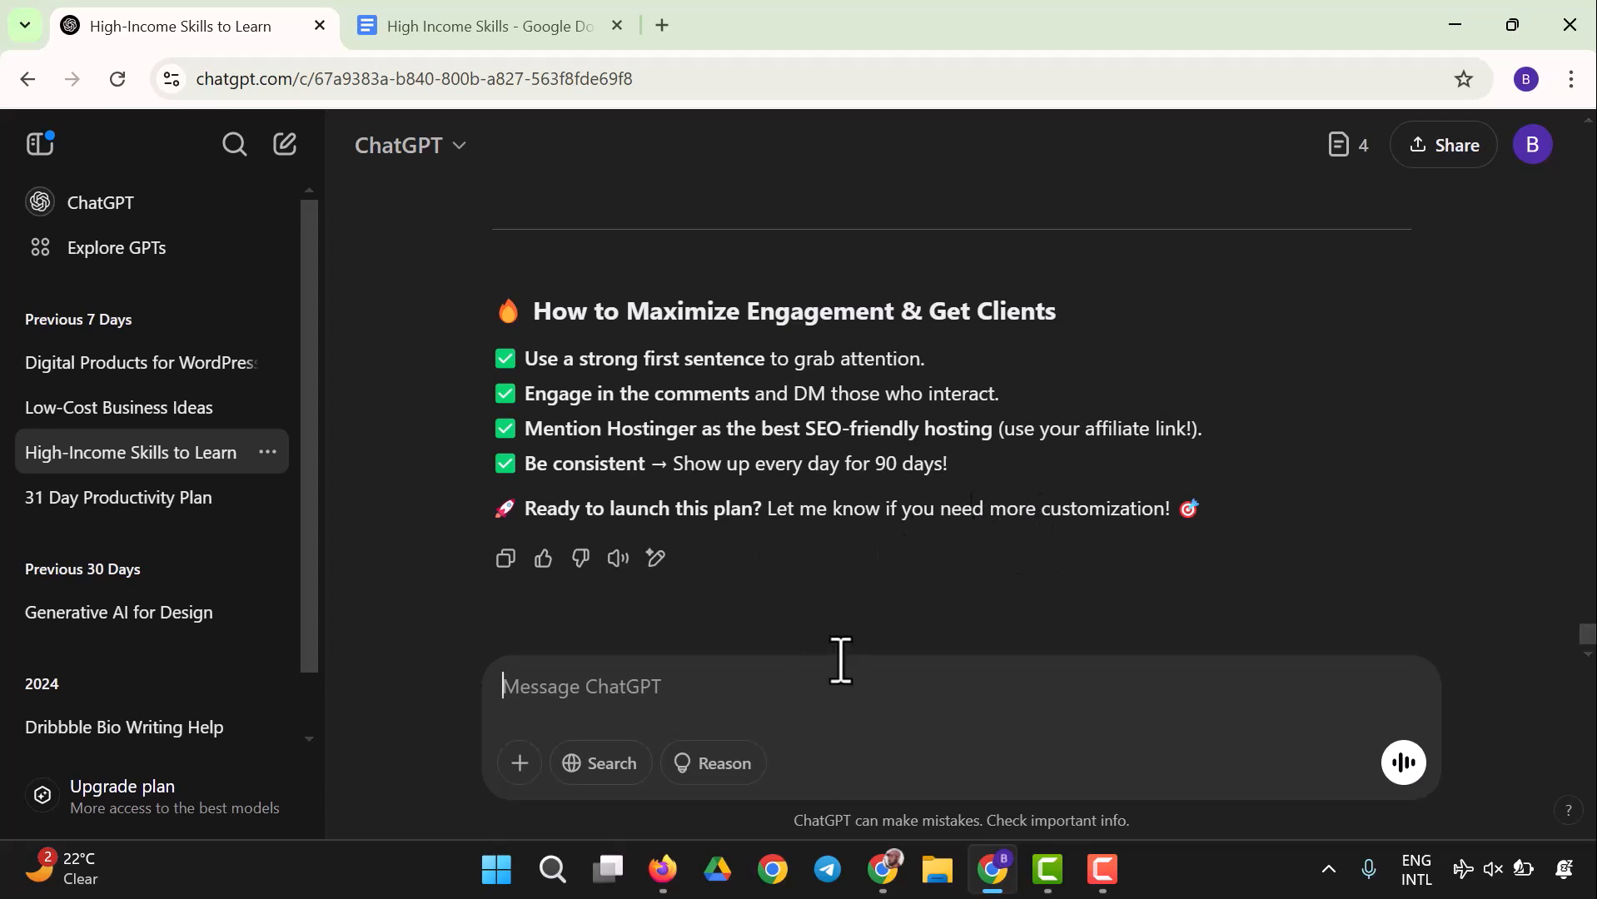
# - Send the prompt "Help repurpose this linkedin post for my twitter page:" followed by the copied LinkedIn post text
pyautogui.write('Help')
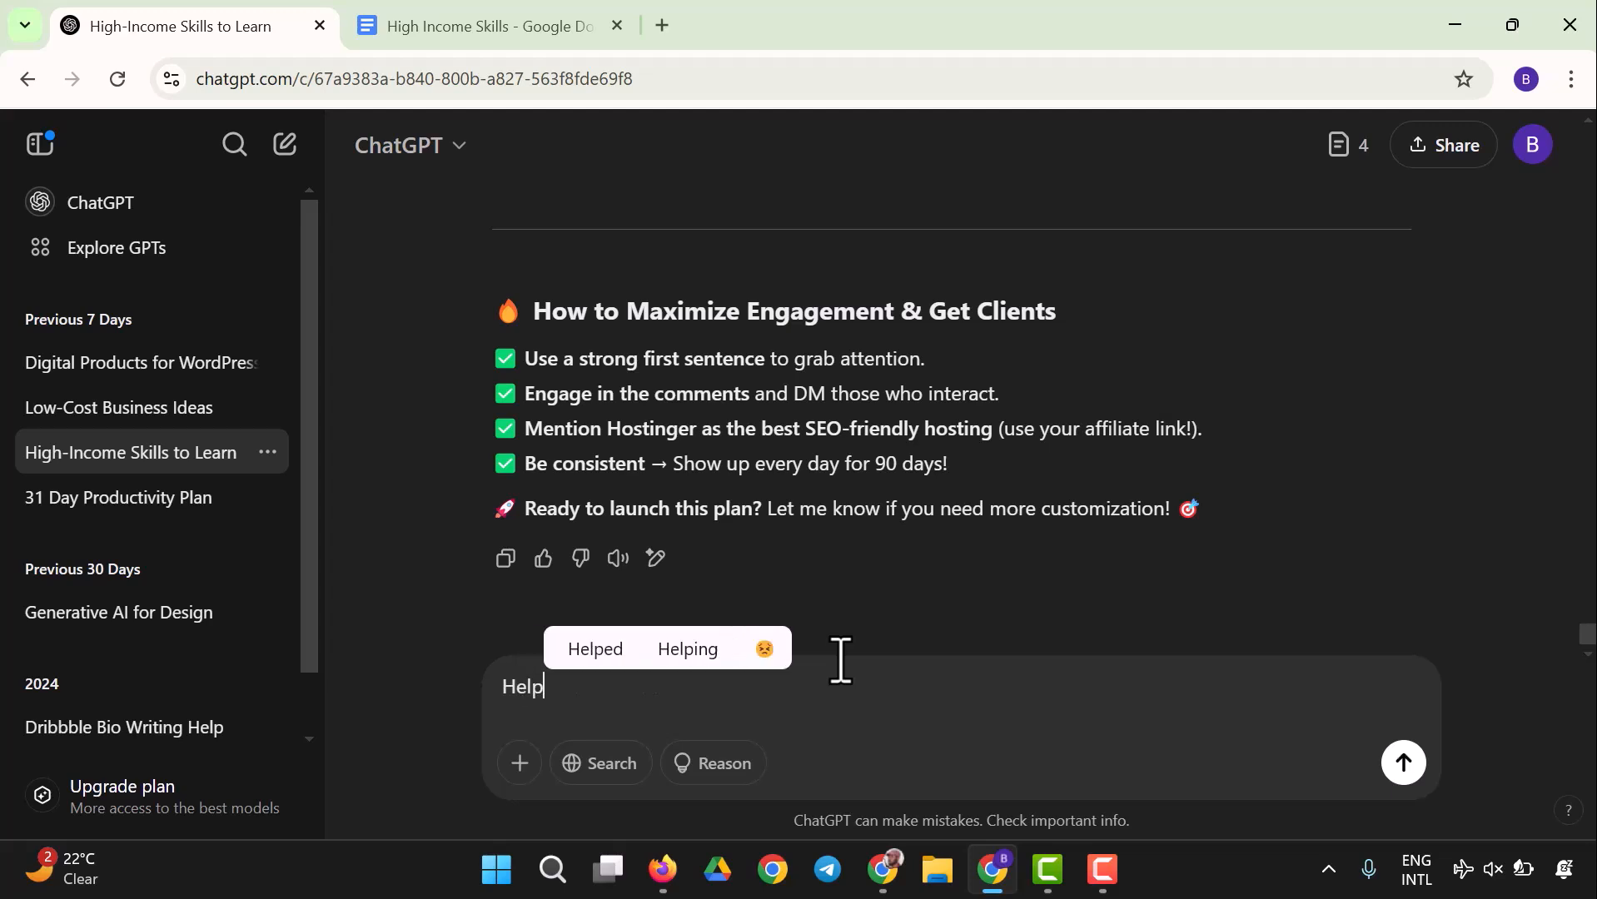
pyautogui.write(' repurpos')
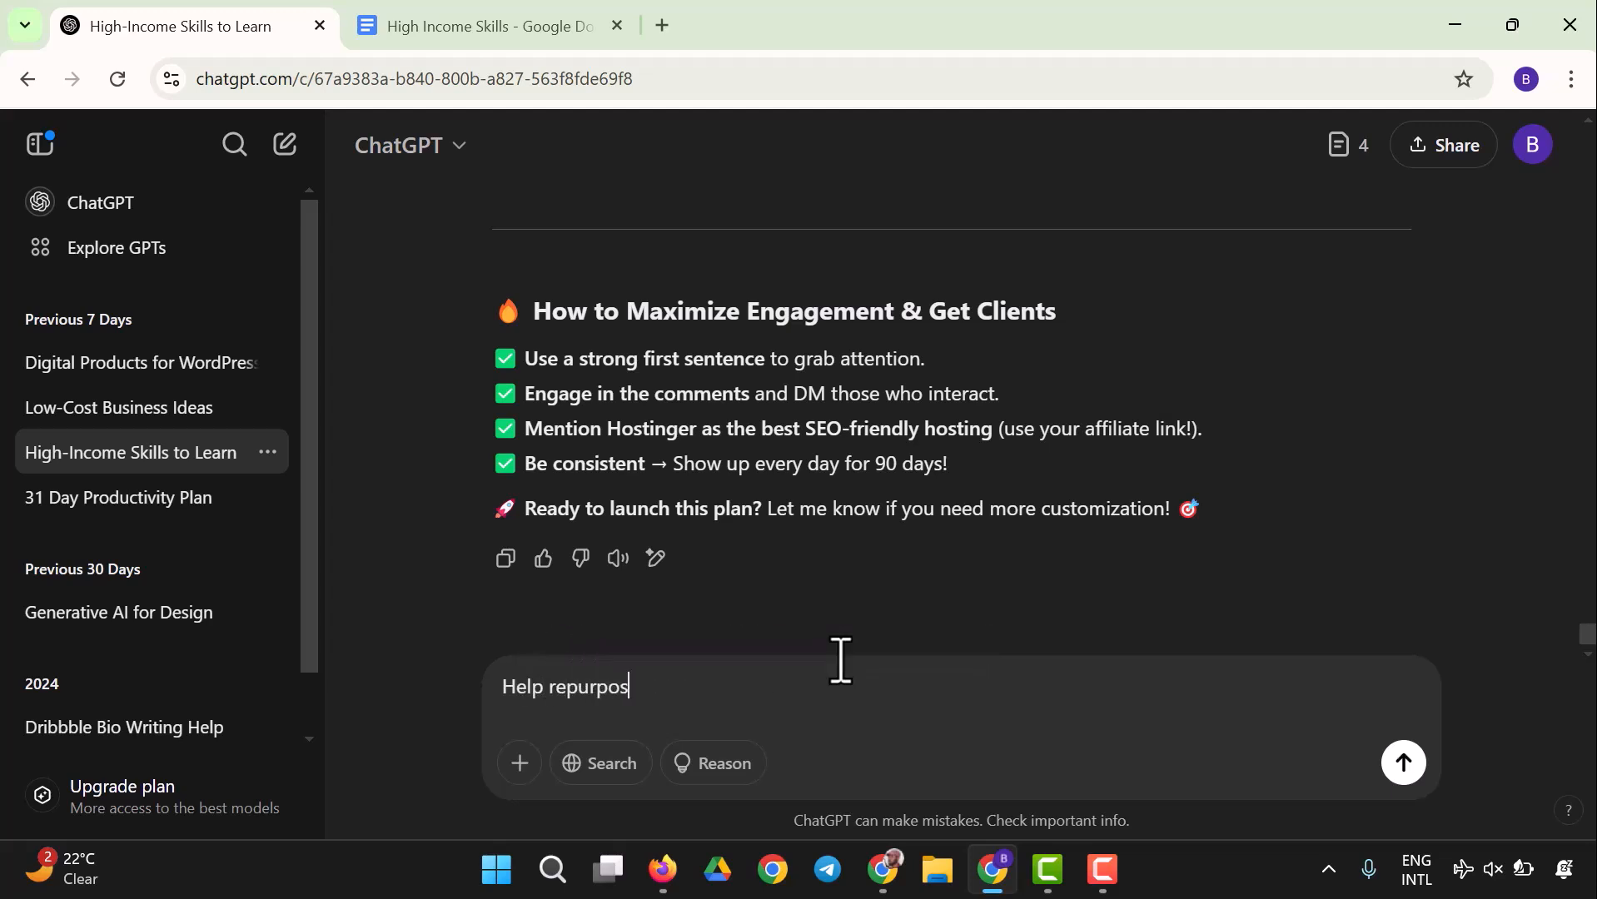
pyautogui.write('e this linke')
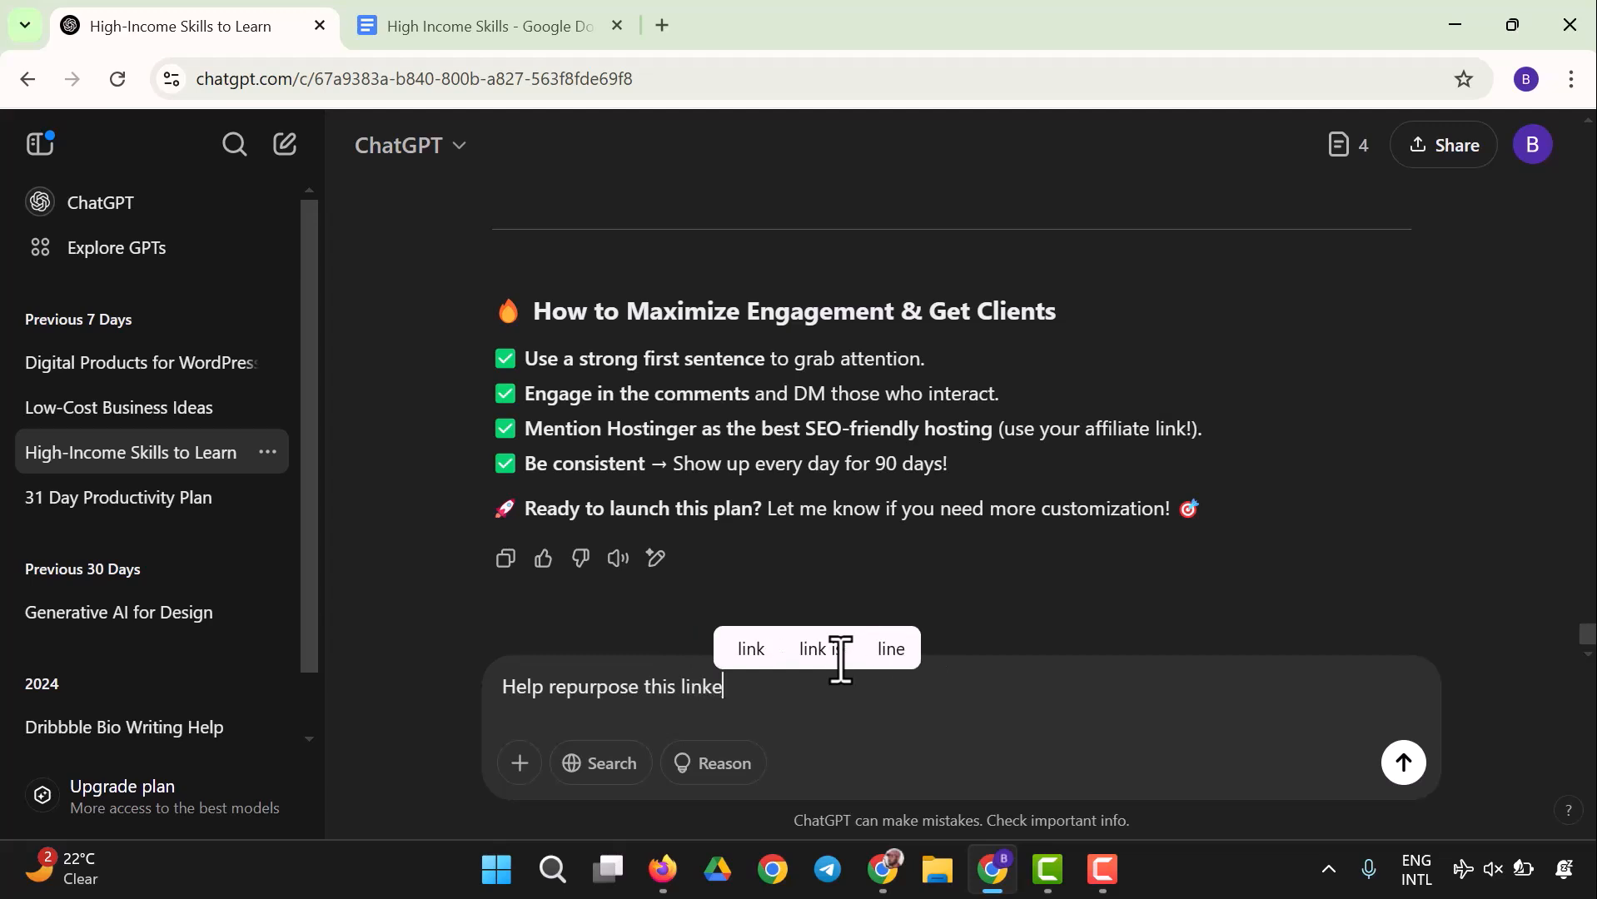
pyautogui.write('din post')
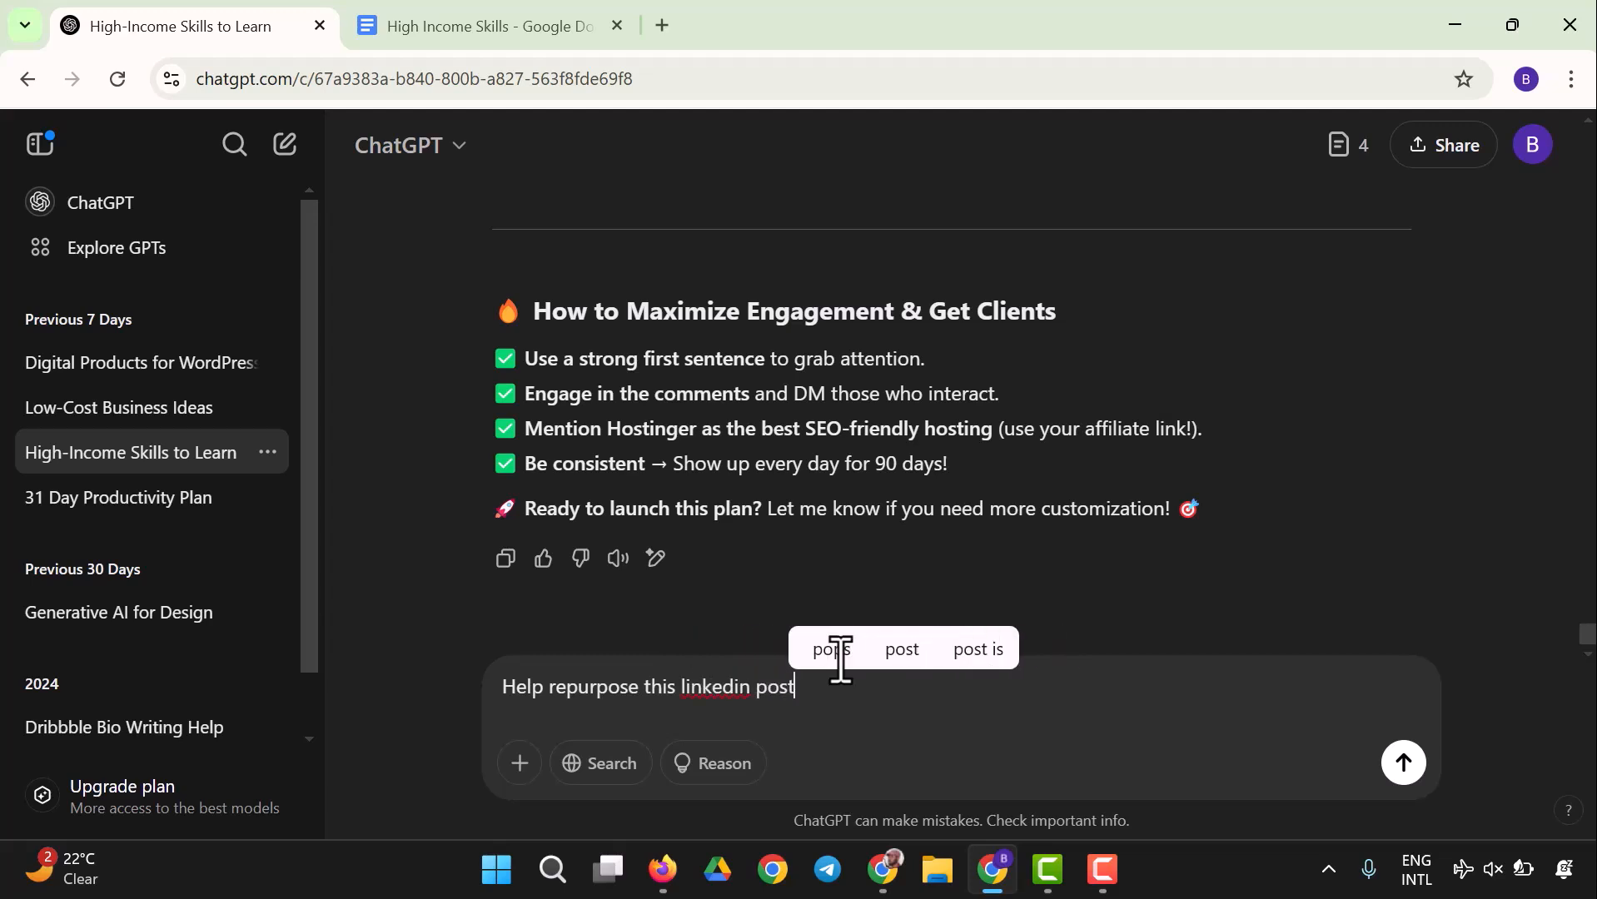
pyautogui.write(' for my tw')
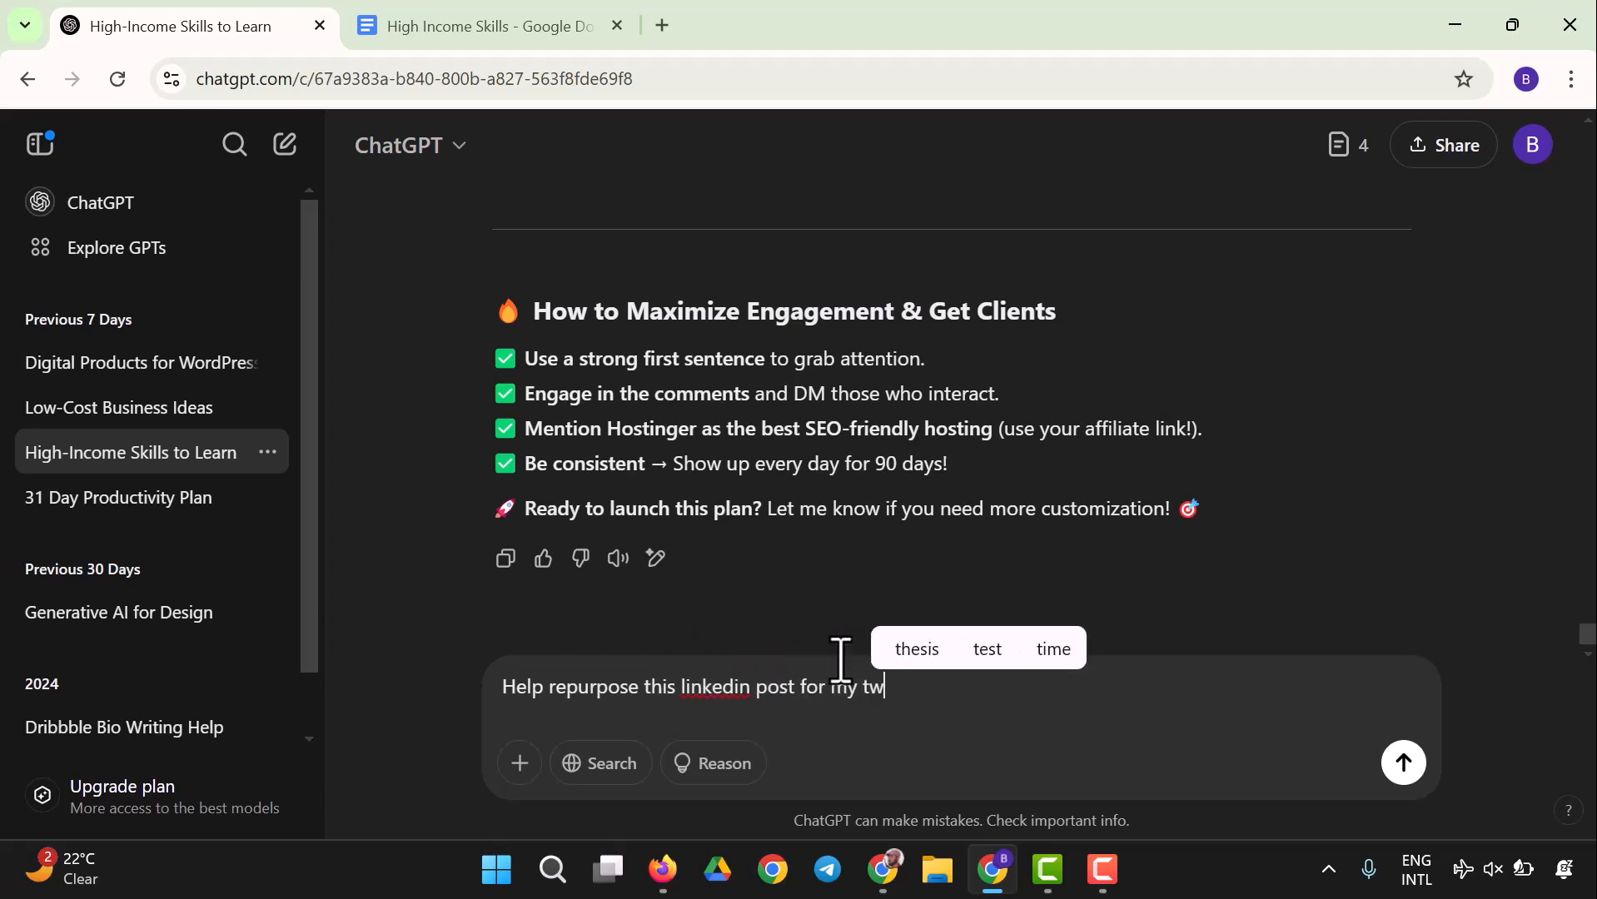
pyautogui.write('itter page:')
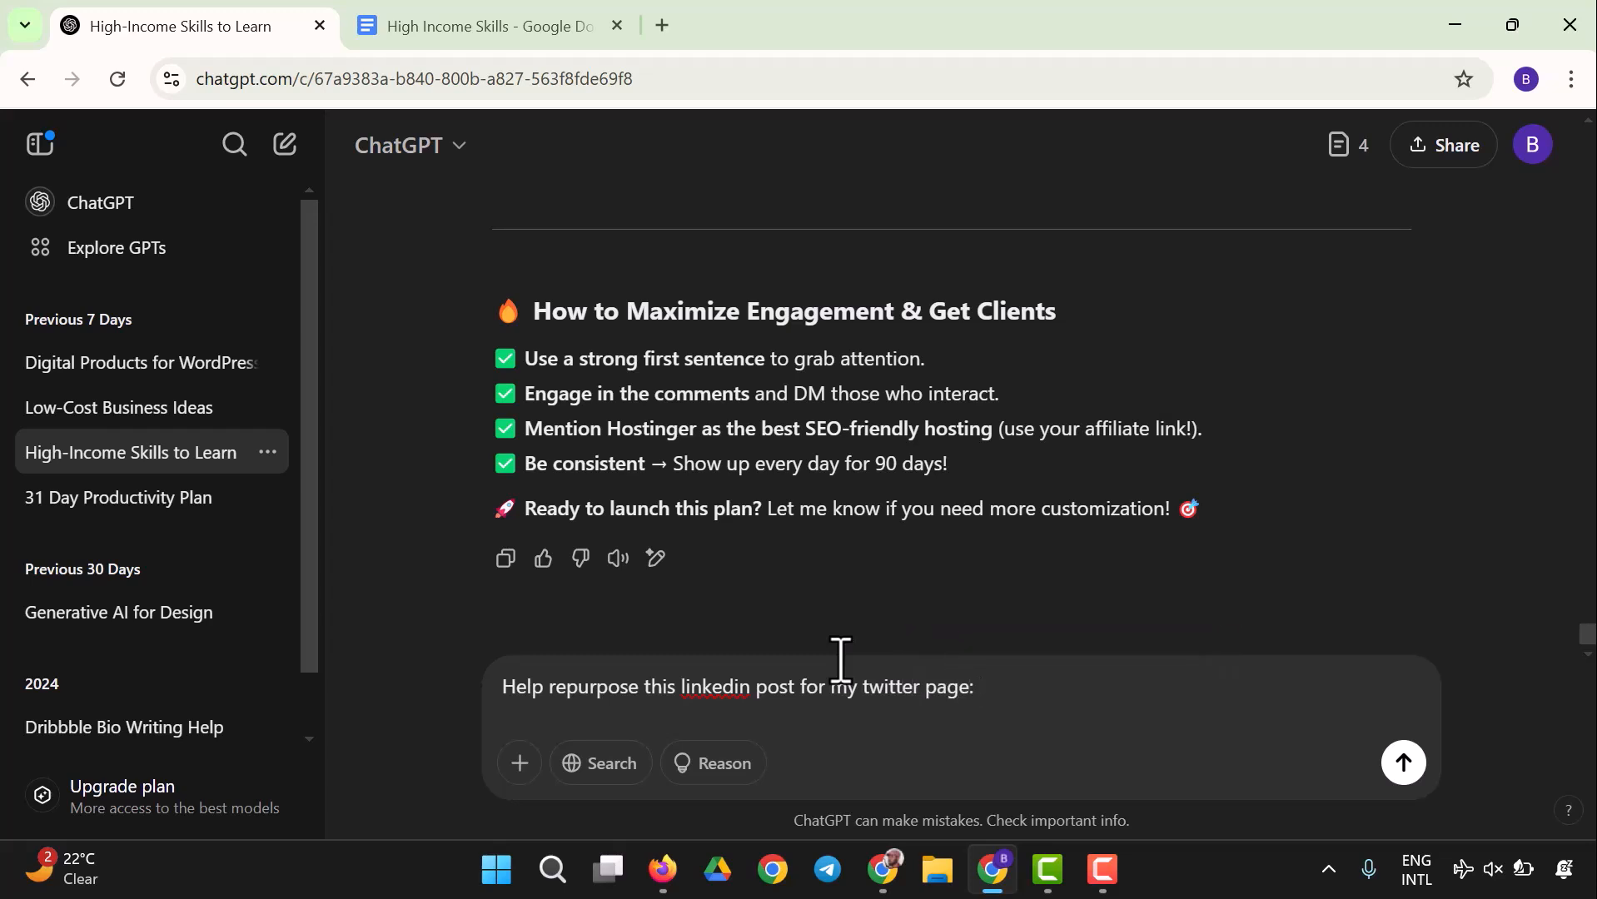
pyautogui.hotkey('ctrl', 'v')
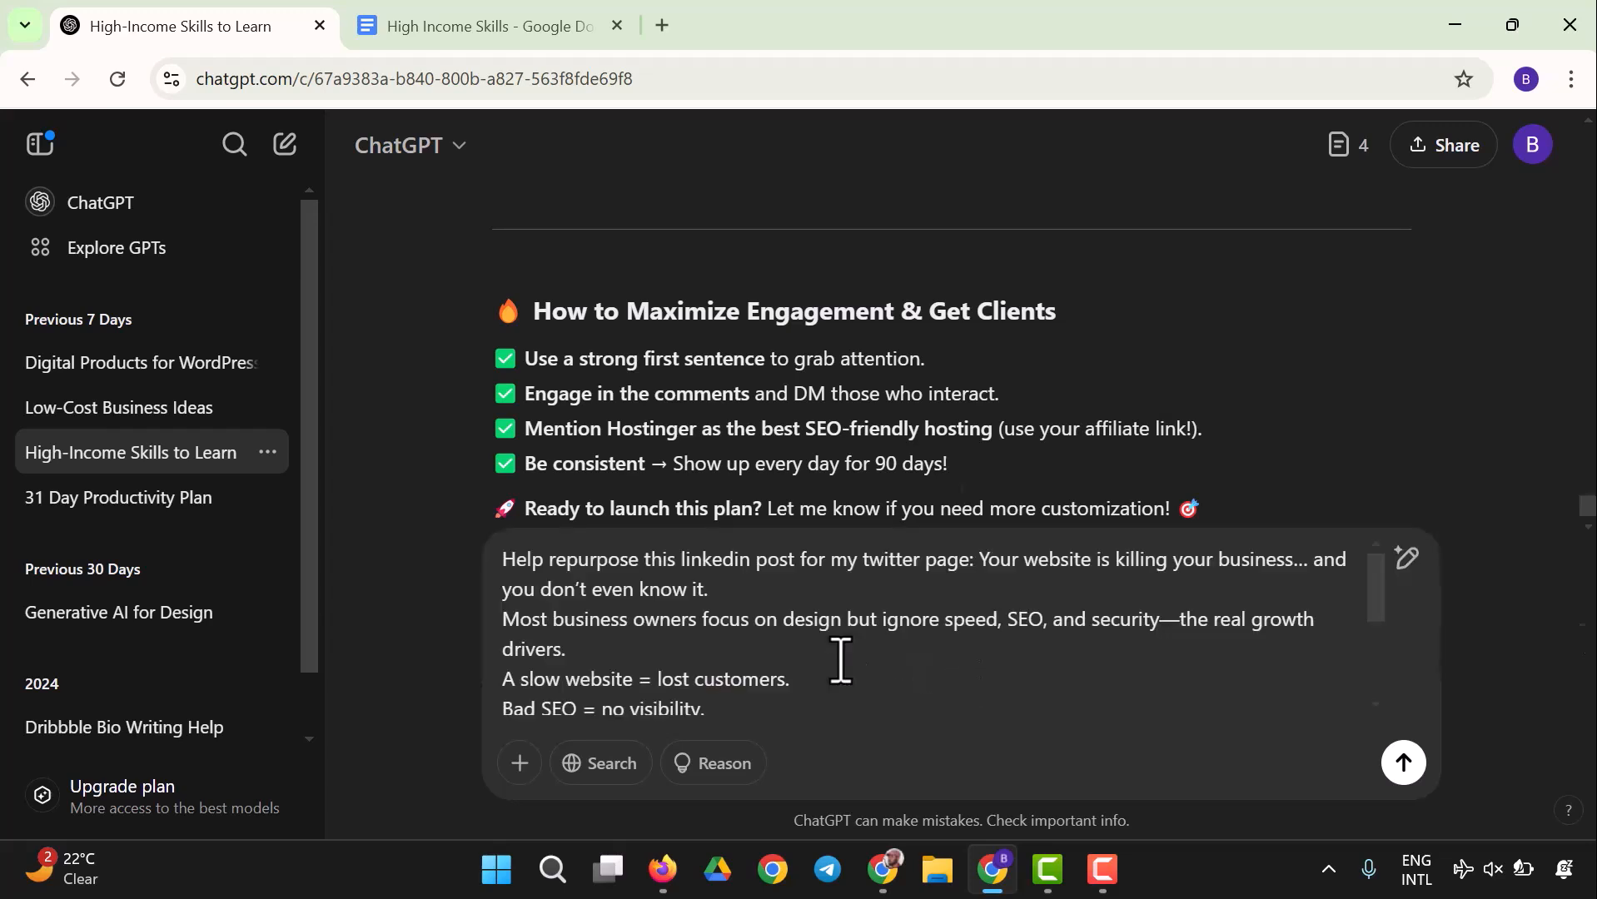
pyautogui.scroll(-3, 658, 633)
pyautogui.scroll(3, 658, 632)
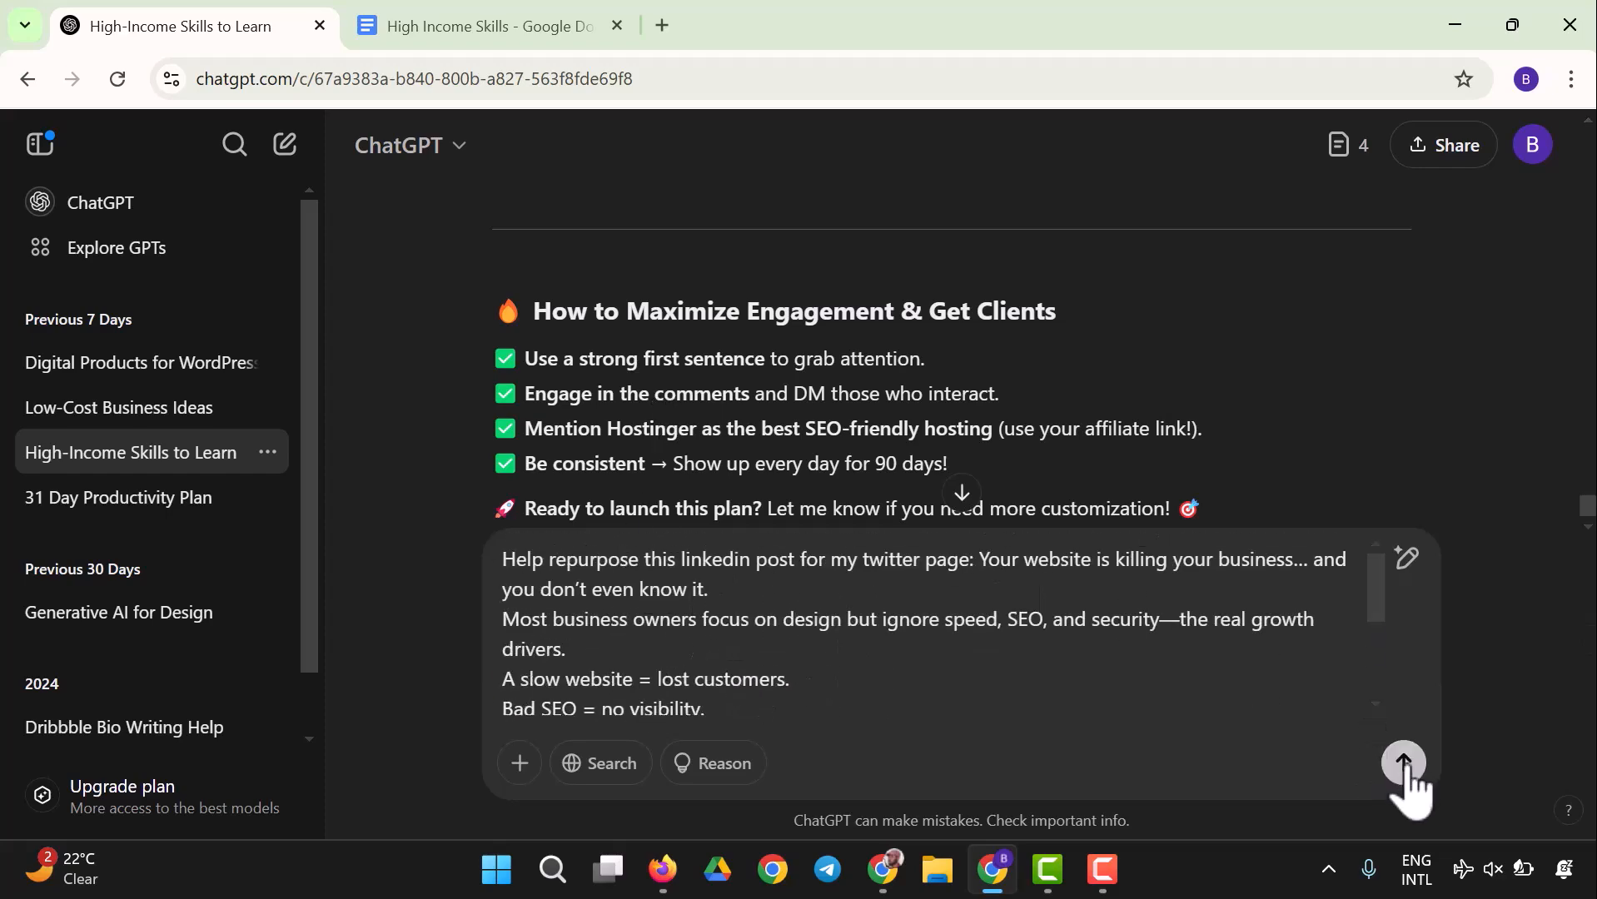
pyautogui.press('Return')
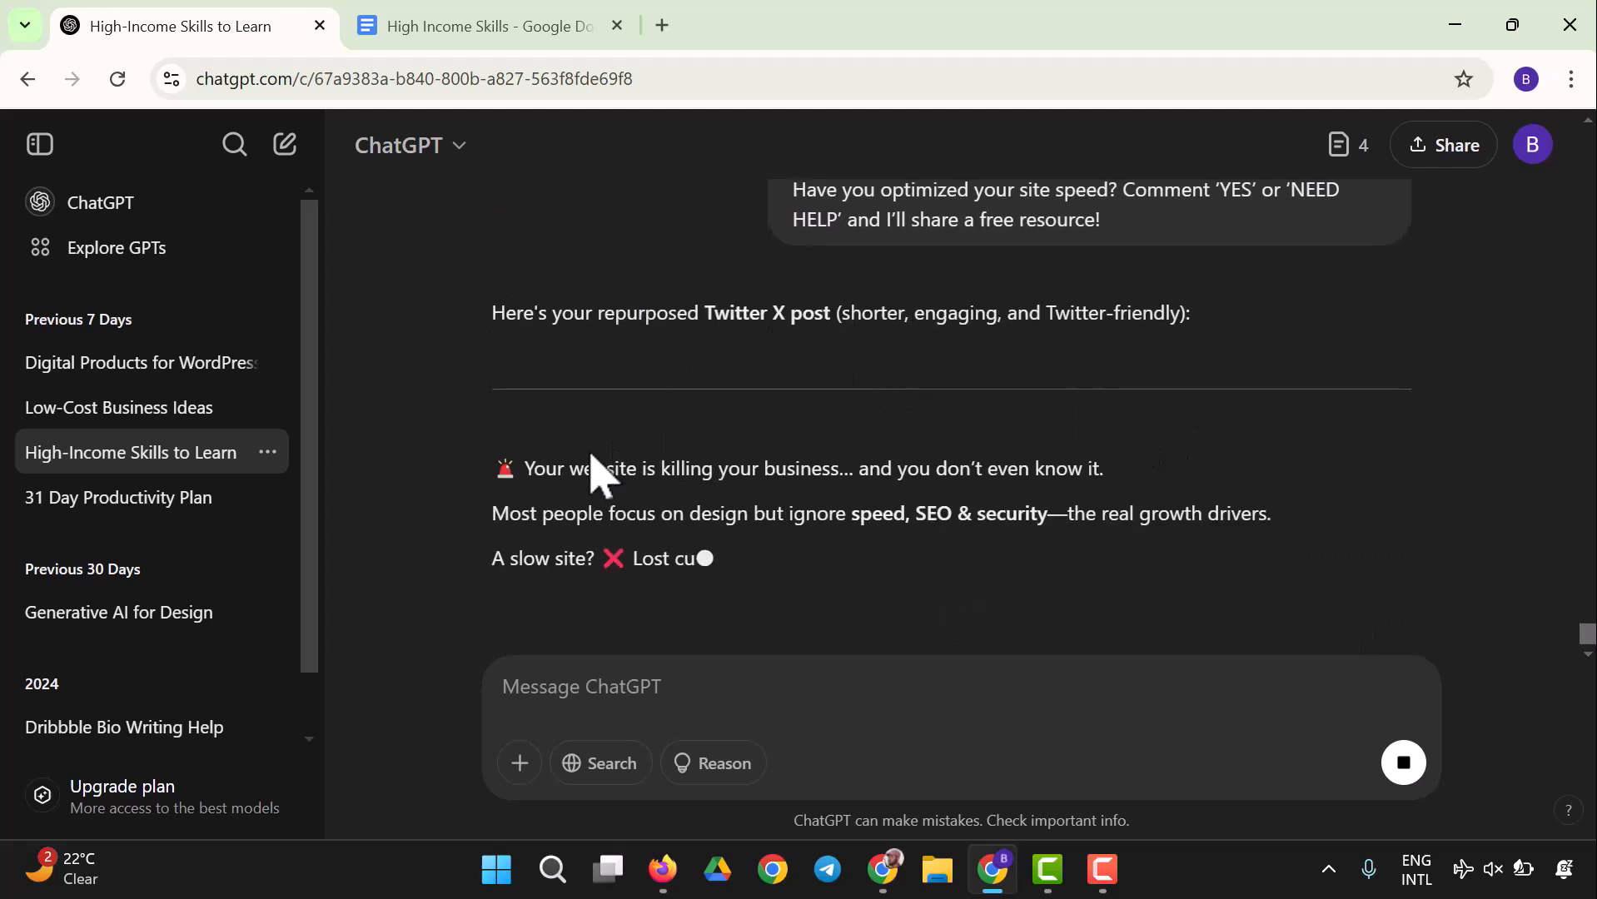
# - Read through the repurposed Twitter X post and send the follow-up "I want it to be a simple tweet"
pyautogui.scroll(-4, 566, 441)
pyautogui.scroll(3, 571, 396)
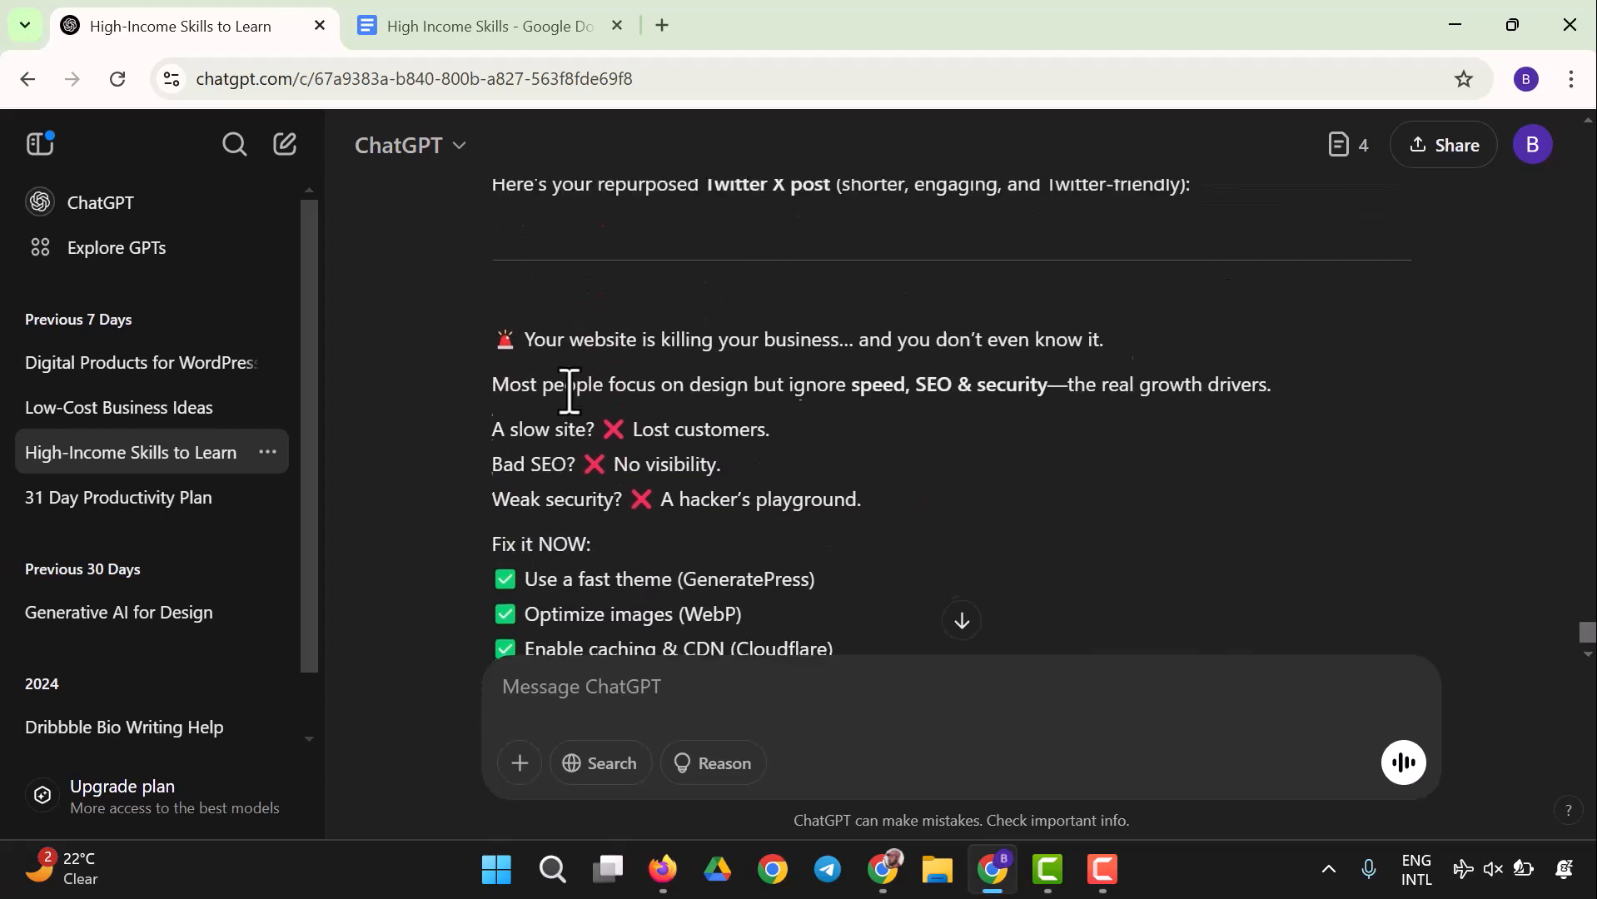
pyautogui.scroll(-4, 567, 388)
pyautogui.scroll(4, 588, 407)
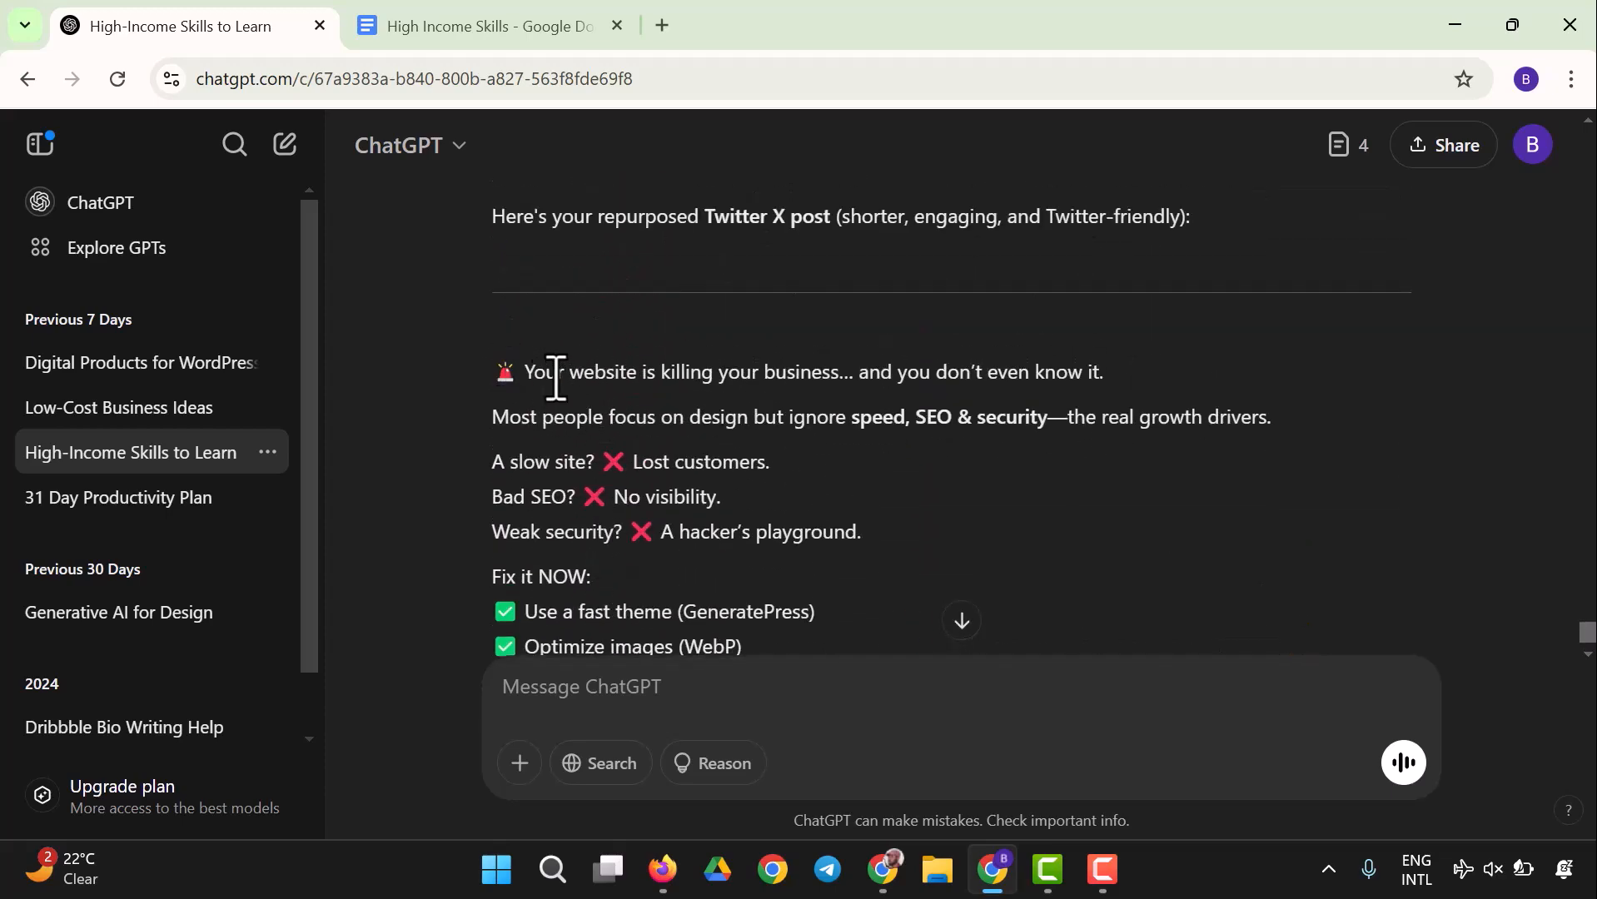
pyautogui.moveTo(526, 372); pyautogui.dragTo(737, 581)
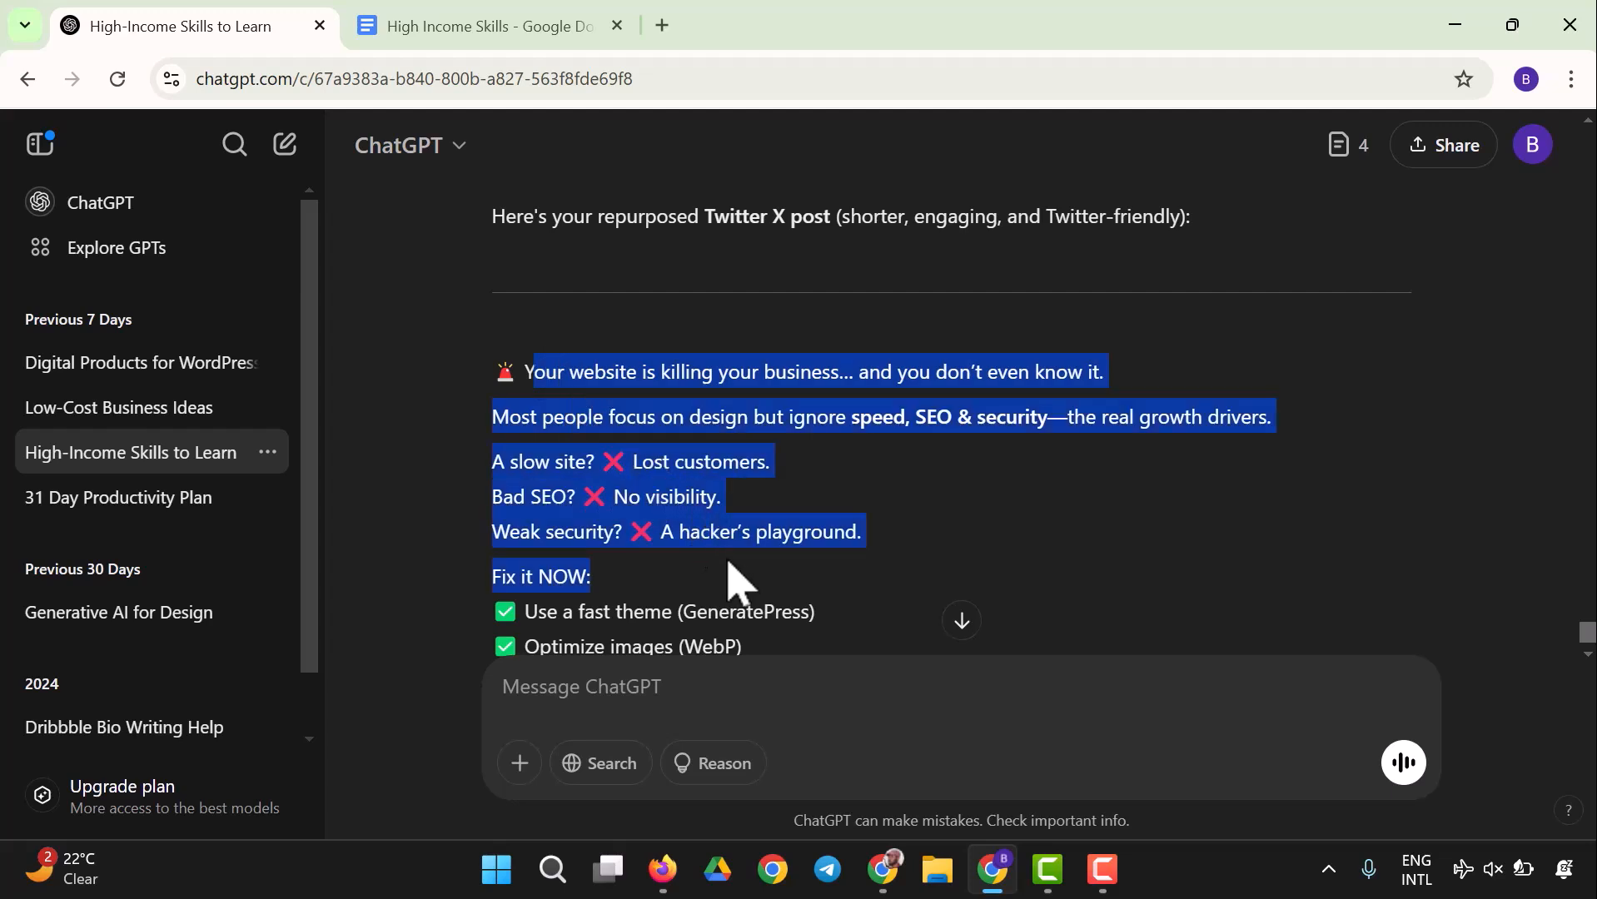
pyautogui.click(730, 683)
pyautogui.write('I ')
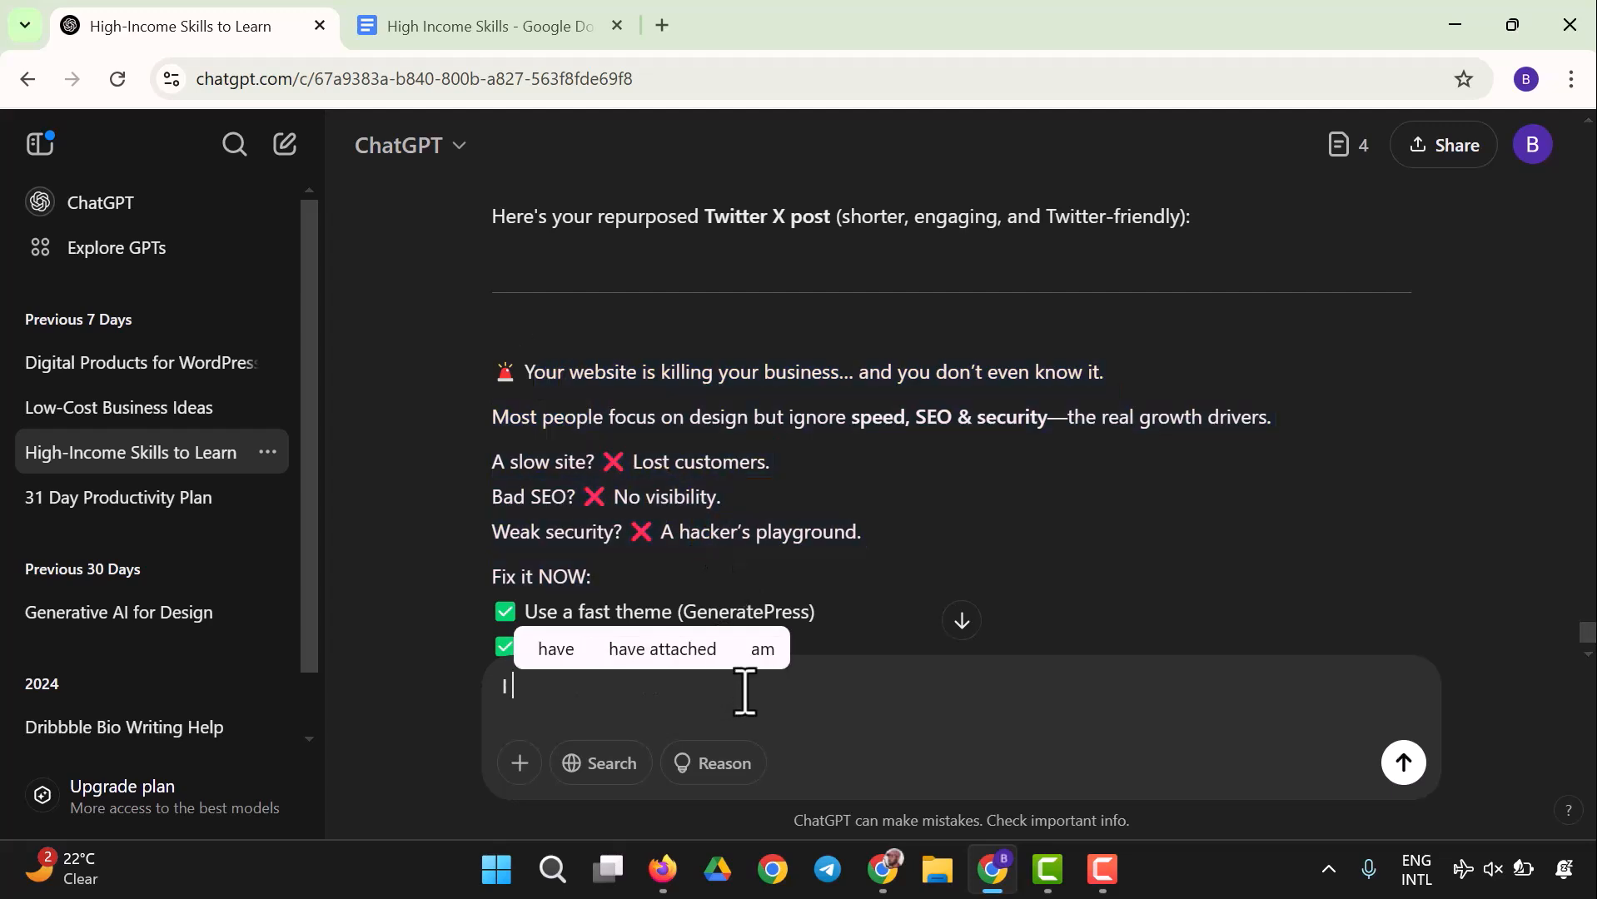
pyautogui.write('want it to ')
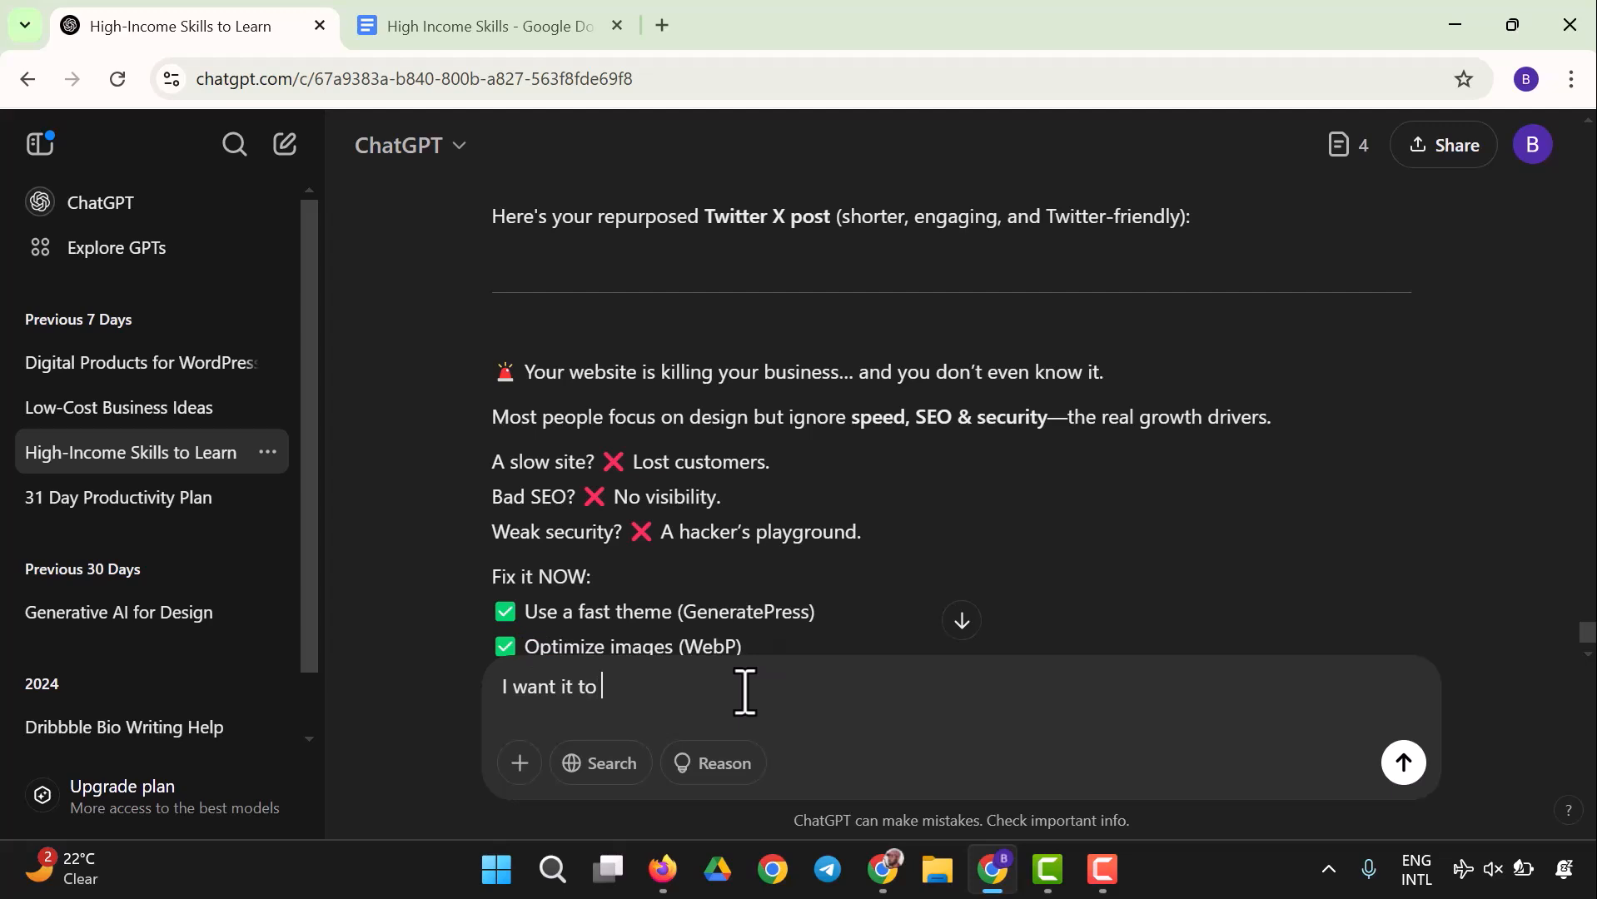
pyautogui.write('be a simple tweet')
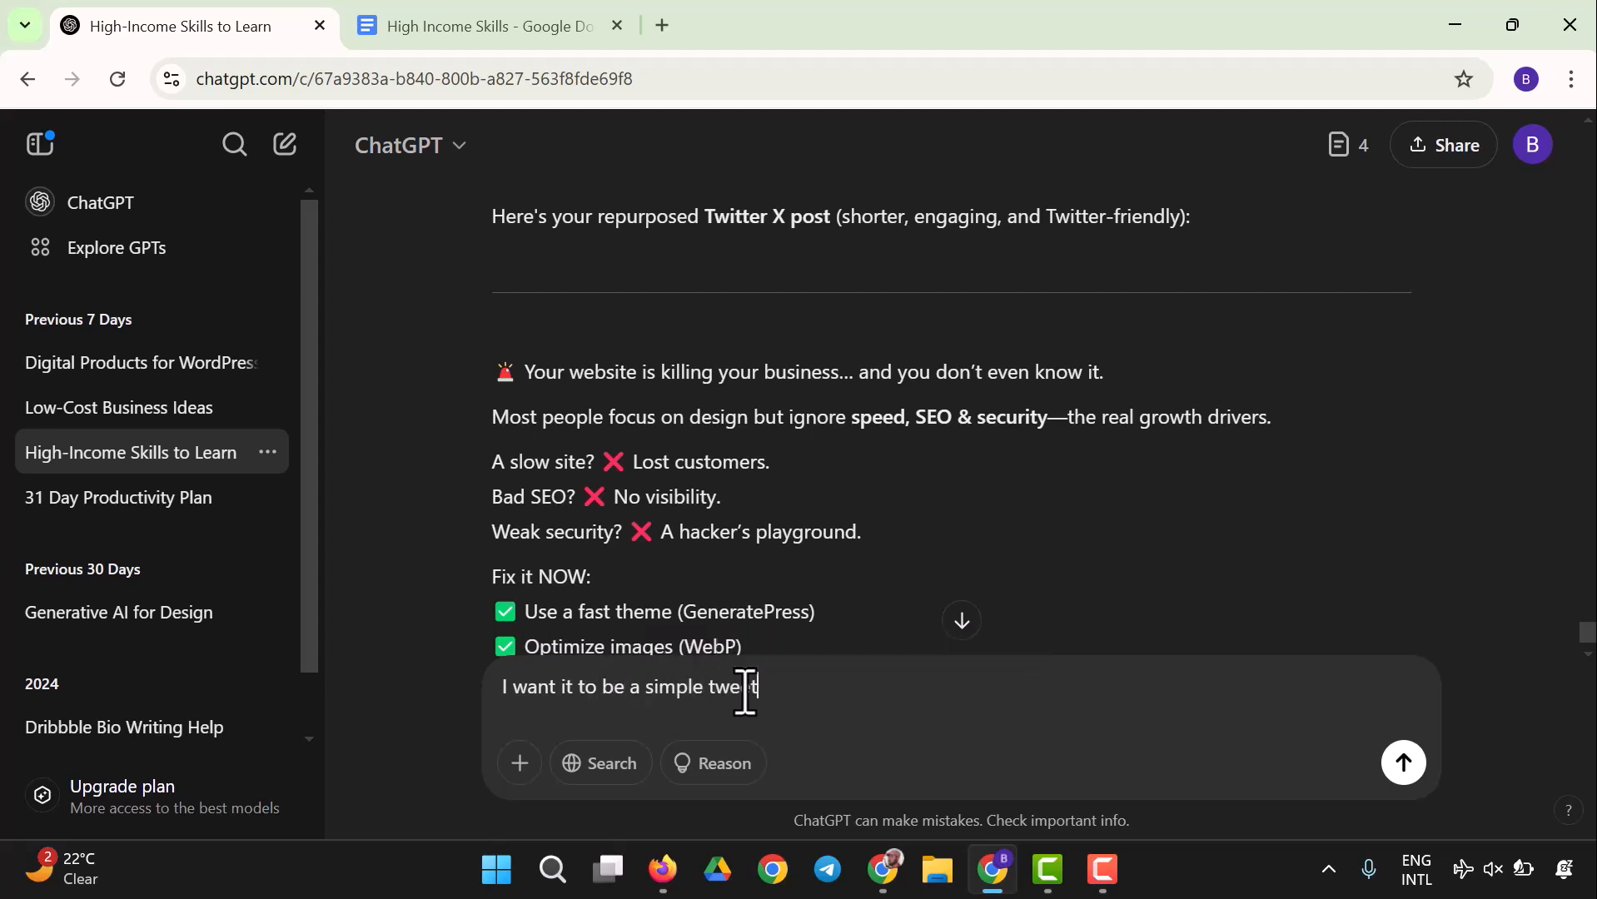
pyautogui.press('Return')
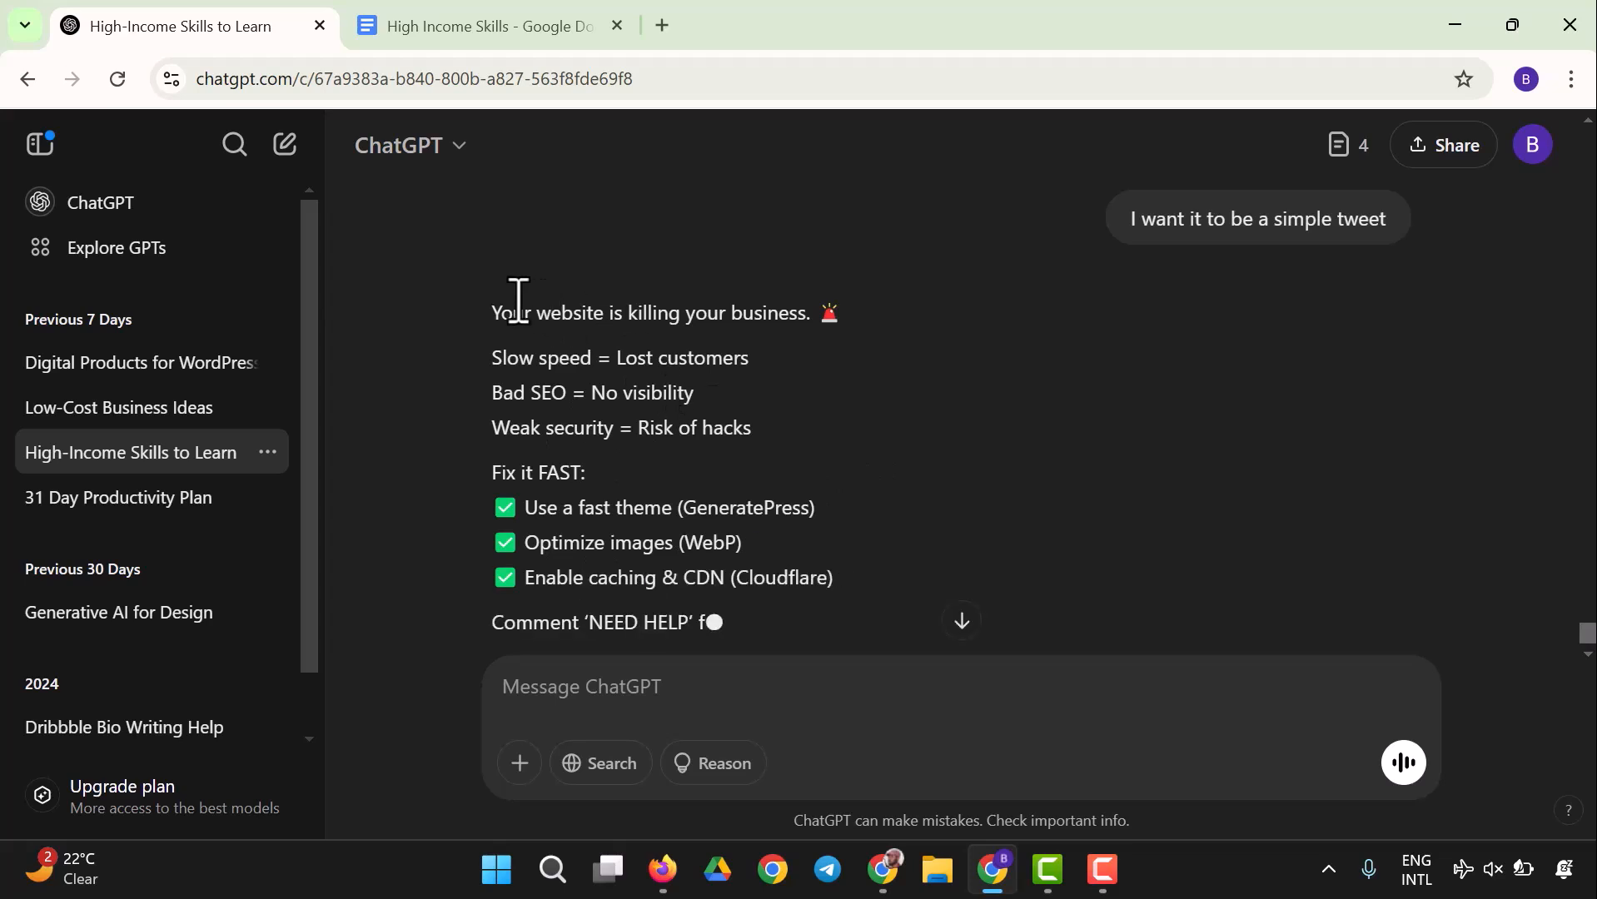
# - Copy the full simple tweet from ChatGPT's reply and paste it over the longer draft in the post composer on X
pyautogui.scroll(-2, 479, 329)
pyautogui.moveTo(487, 190); pyautogui.dragTo(1000, 545)
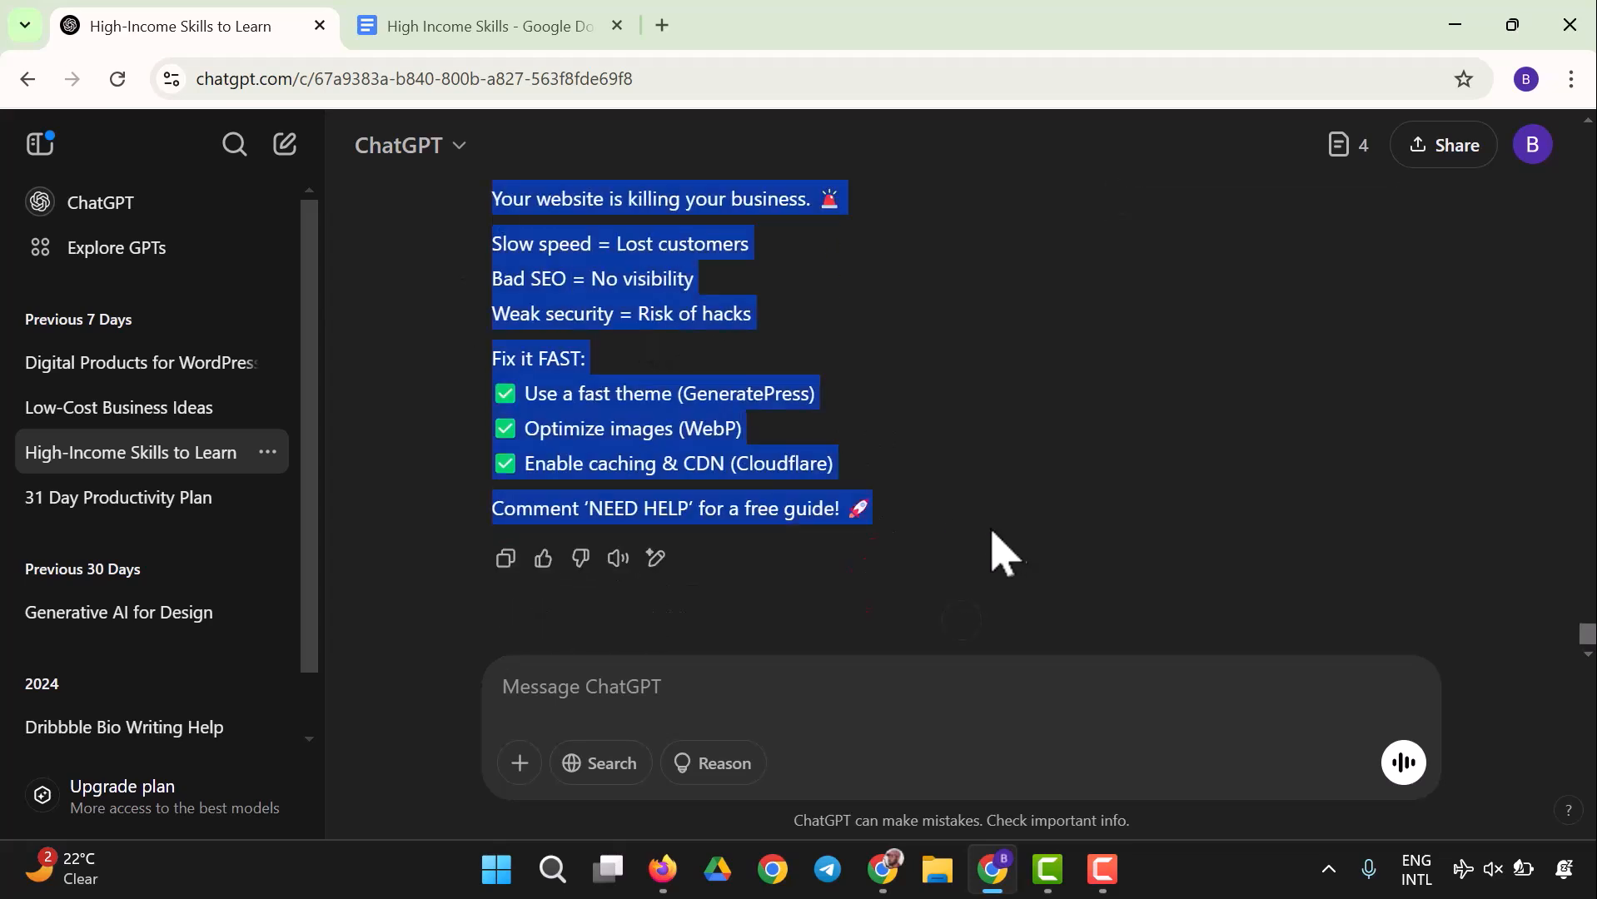
pyautogui.rightClick(558, 192)
pyautogui.click(615, 243)
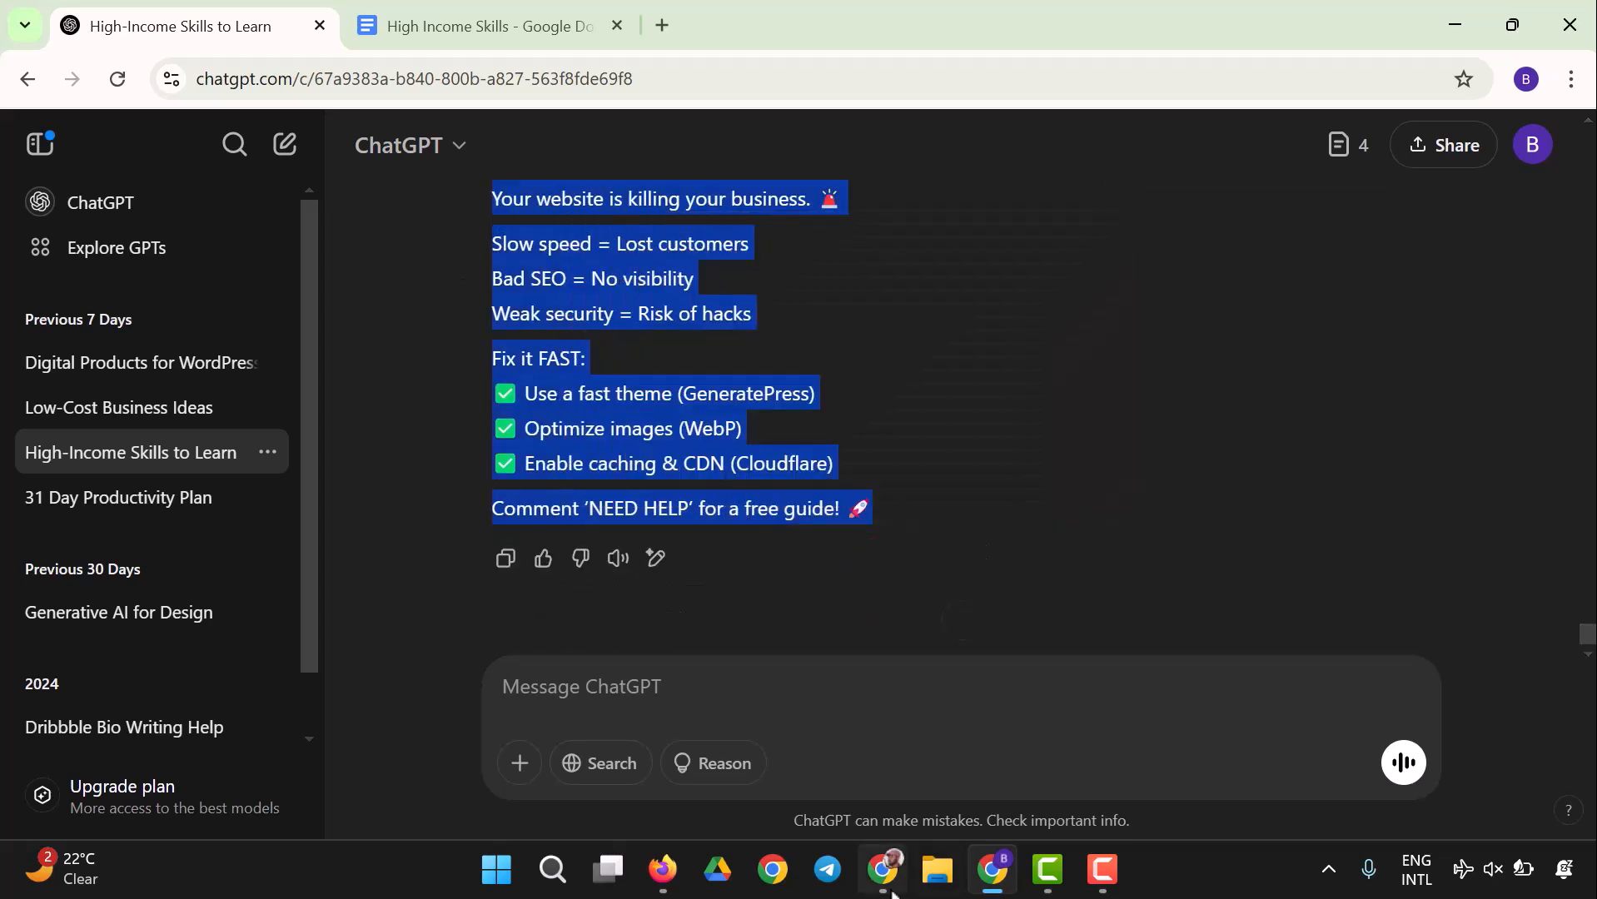
pyautogui.click(676, 887)
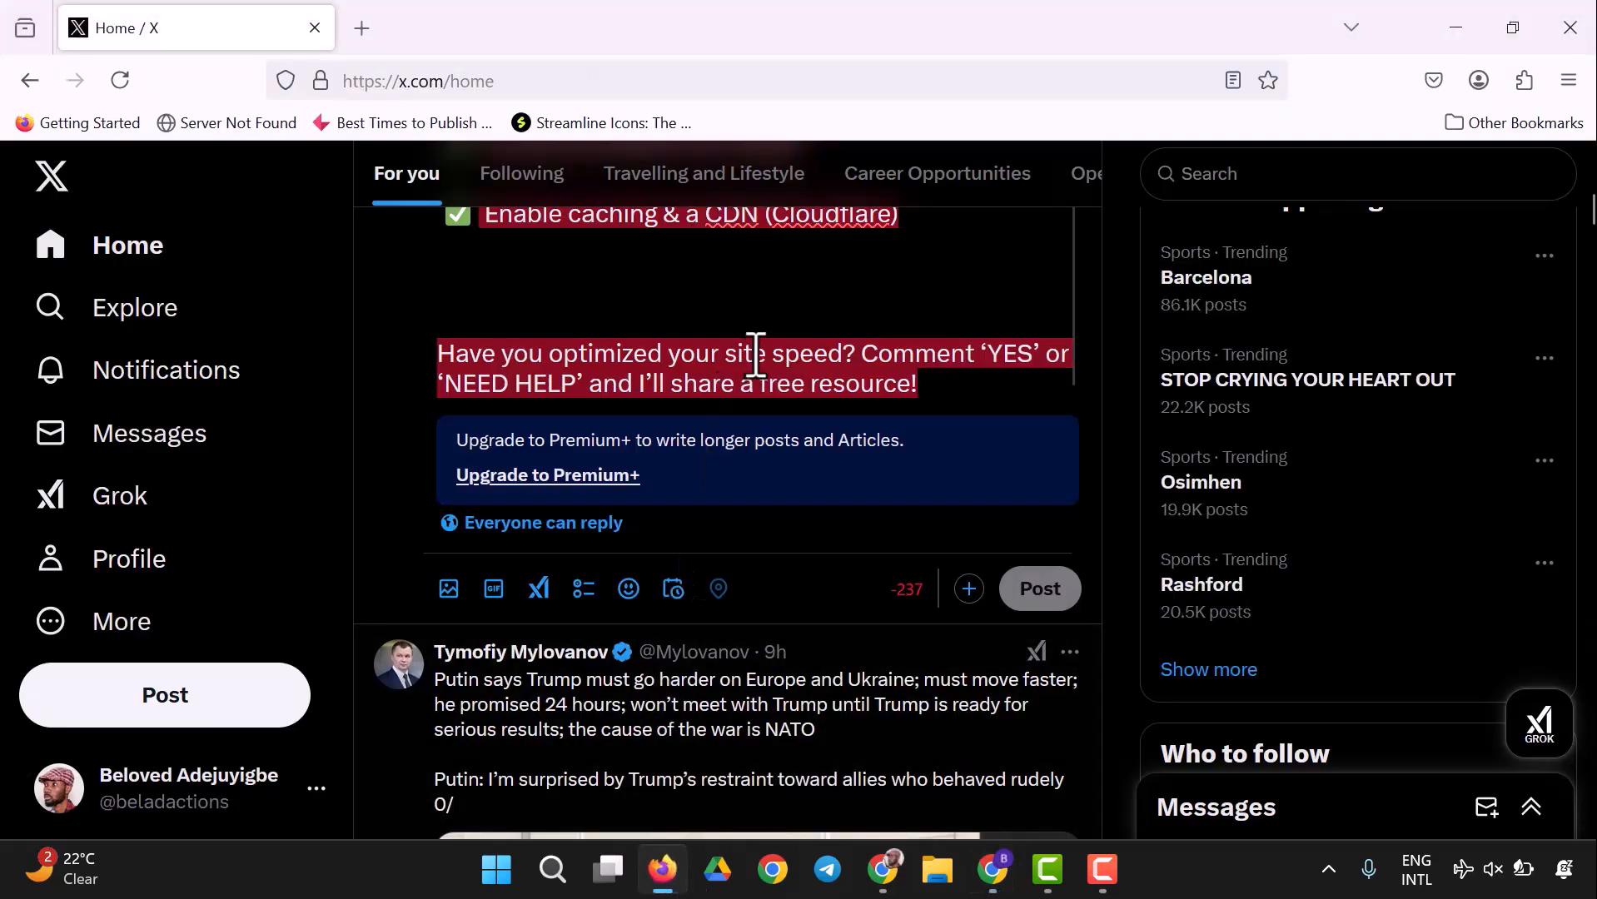
pyautogui.hotkey('ctrl', 'v')
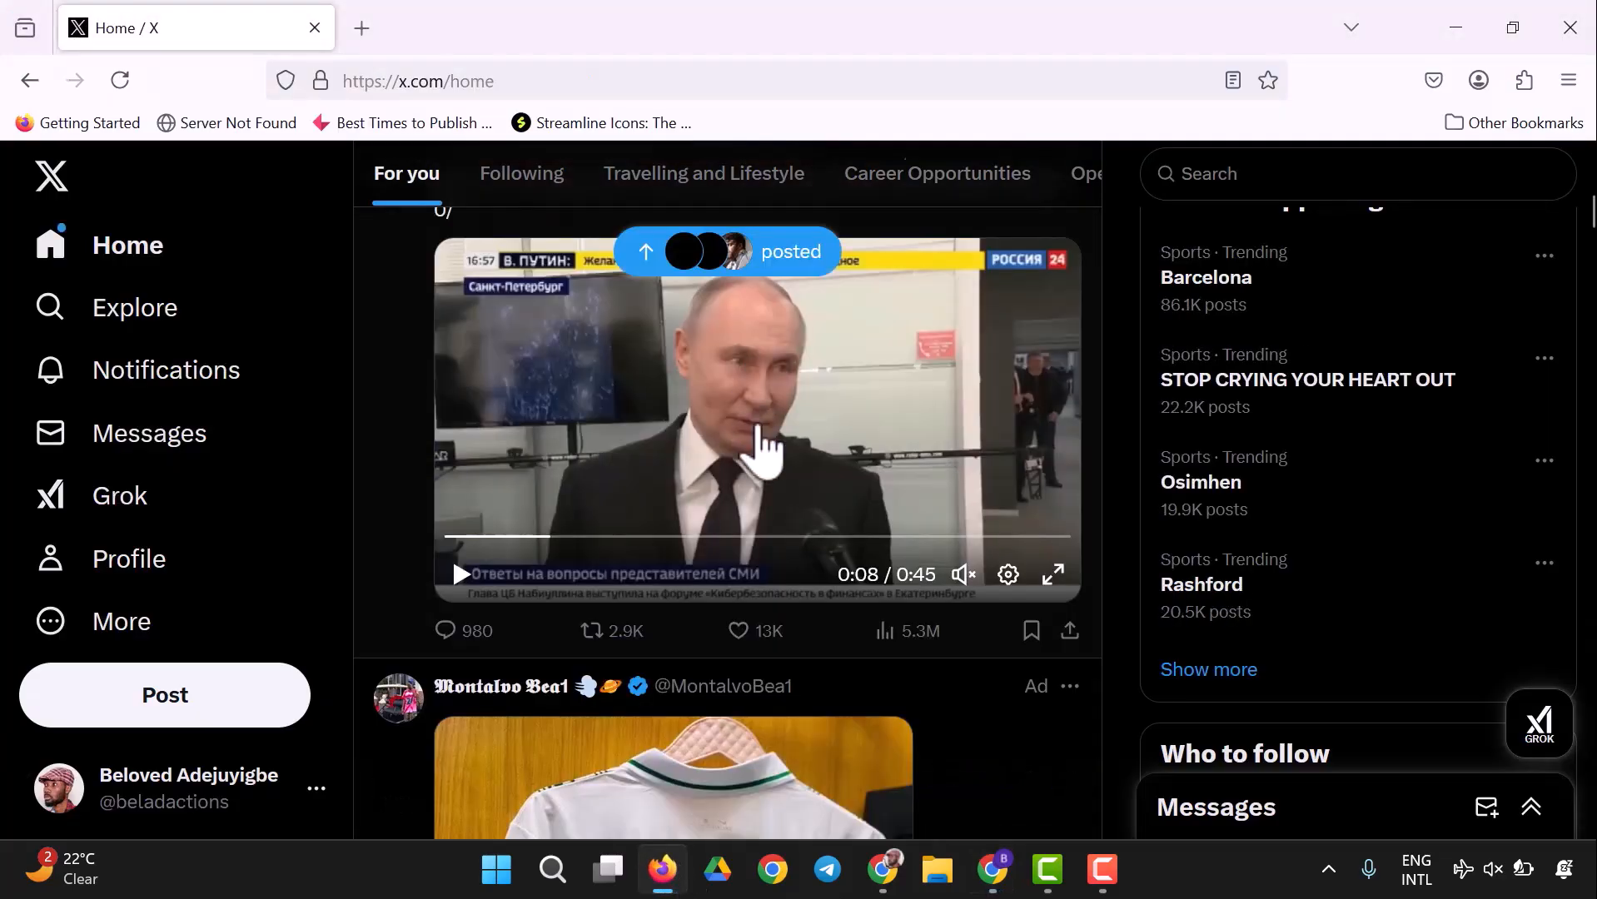
pyautogui.scroll(4, 832, 516)
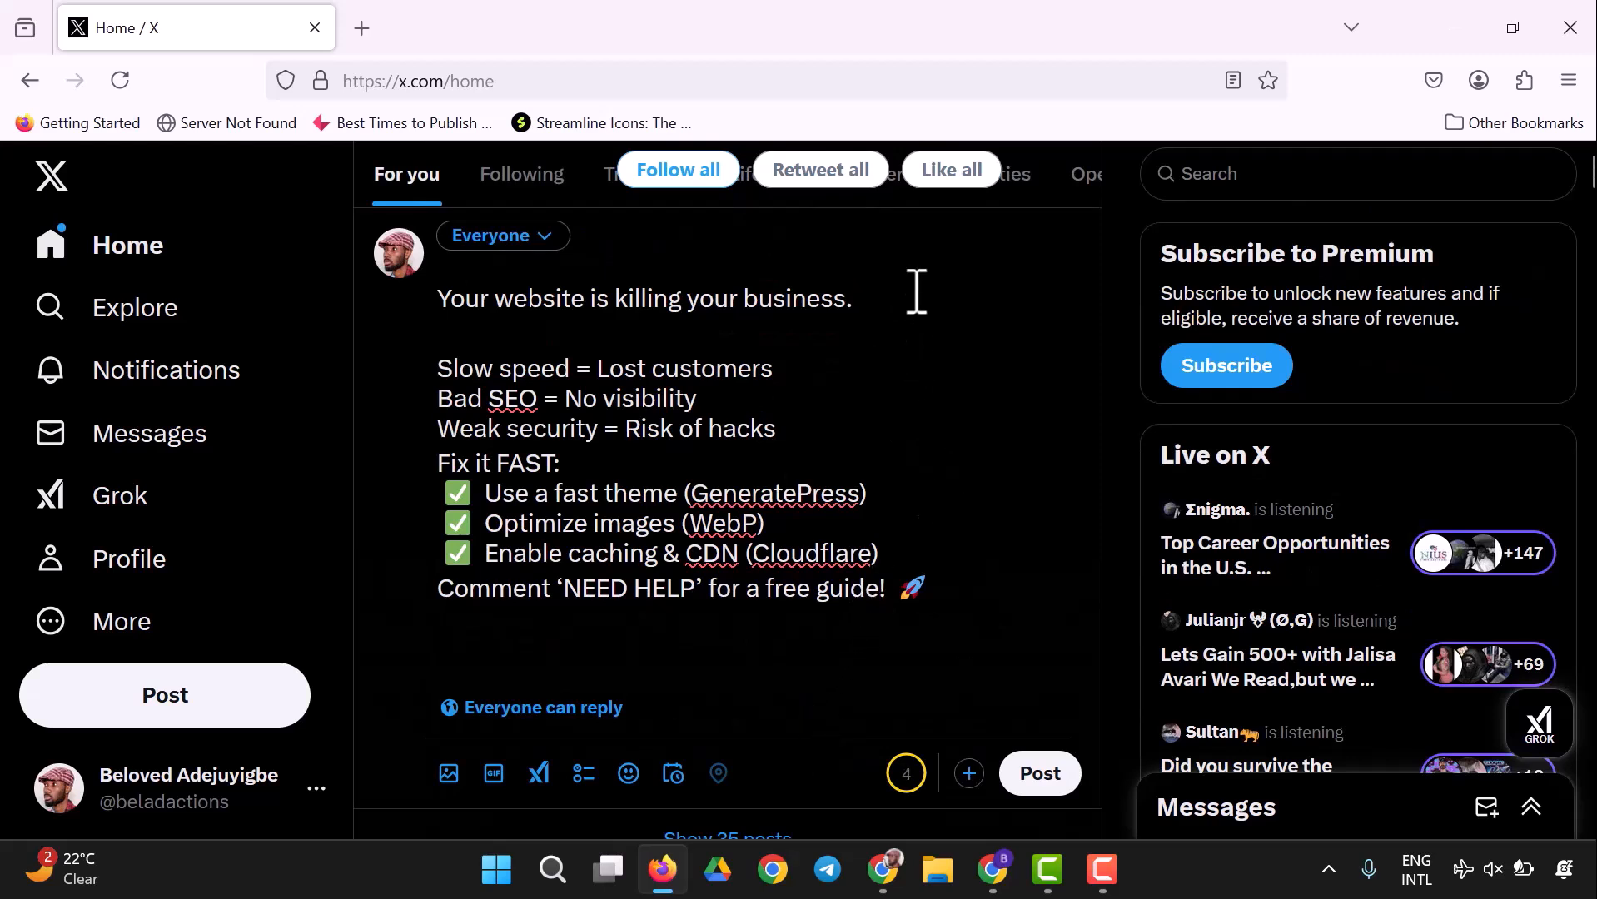
# - Insert blank lines before "Fix it FAST:", the checklist and the "Comment 'NEED HELP'" line of the tweet, and remove the closing rocket emoji
pyautogui.click(828, 429)
pyautogui.press('Return')
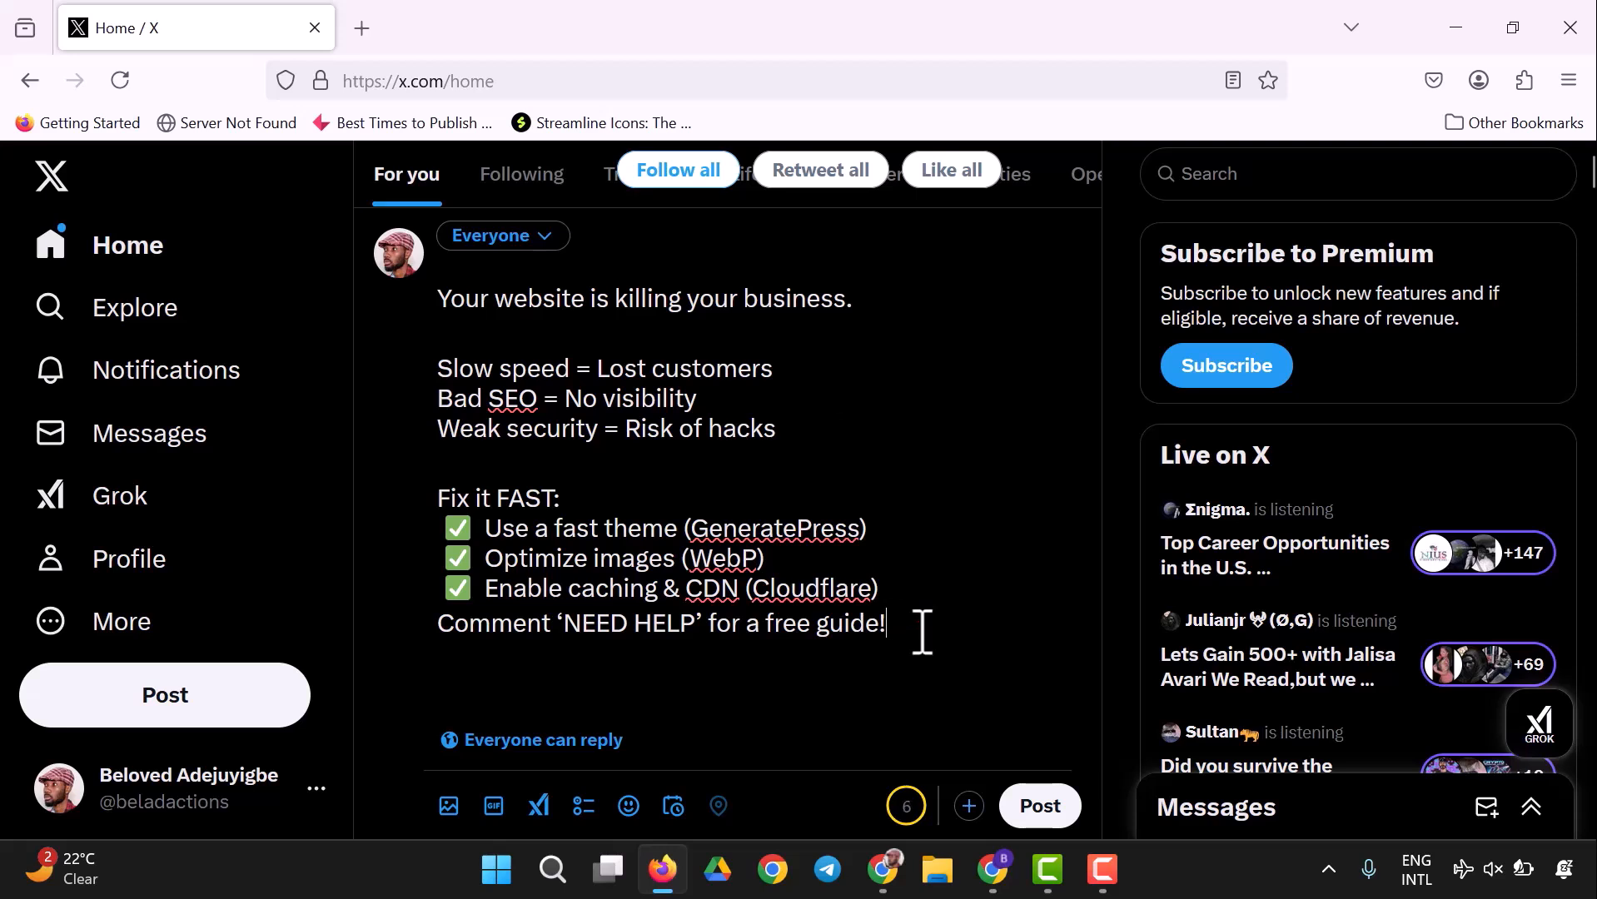
pyautogui.press('Return')
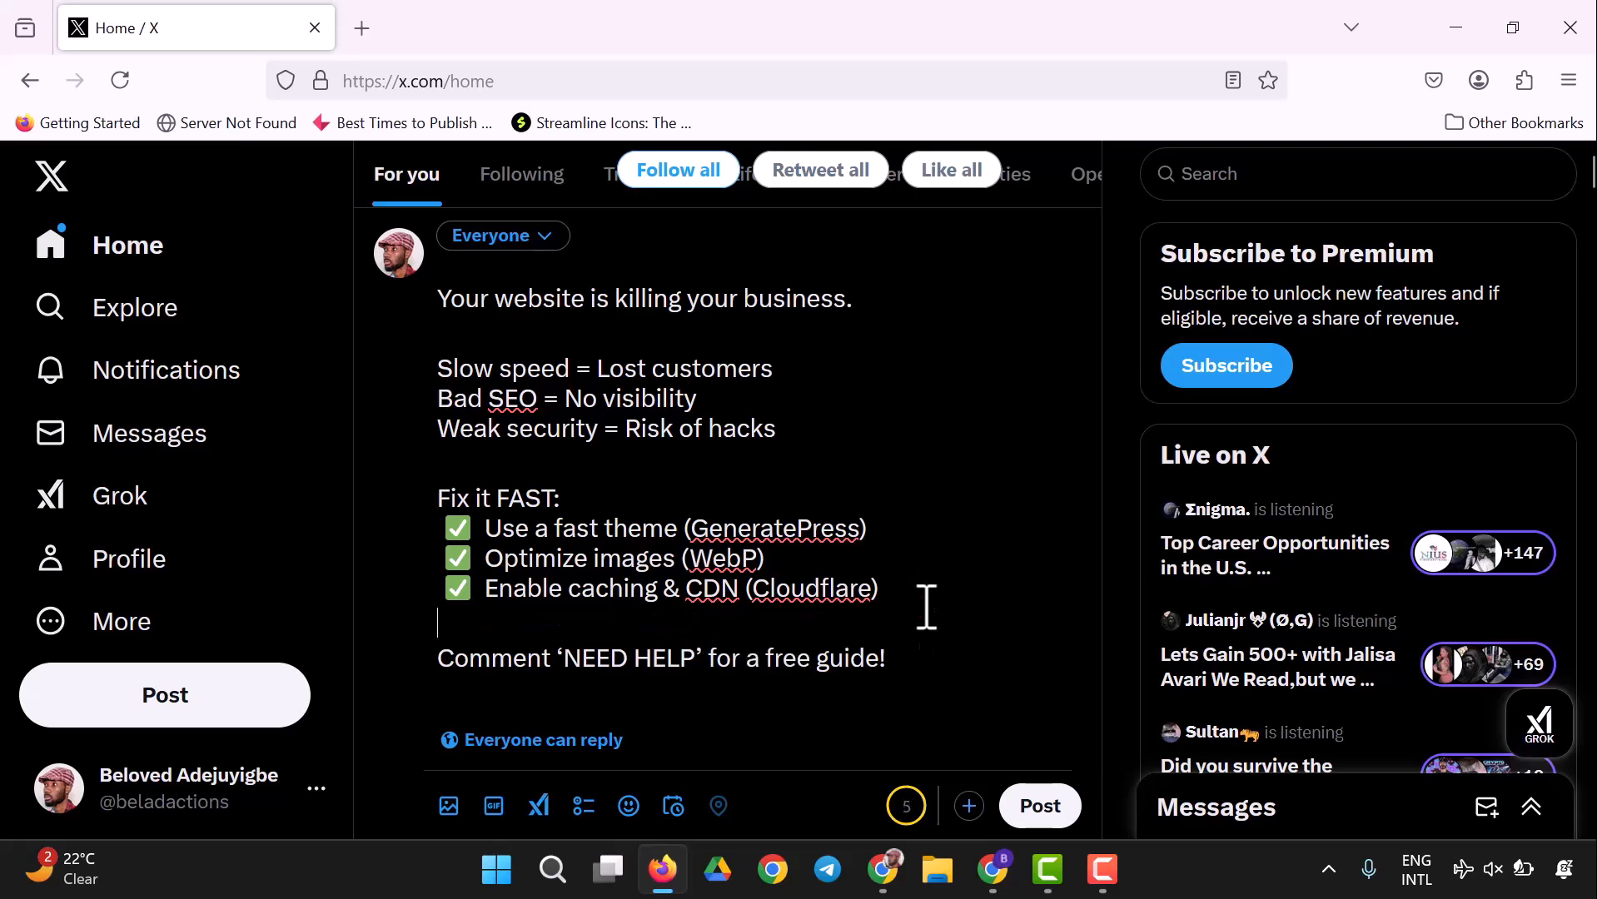
pyautogui.click(575, 498)
pyautogui.press('Return')
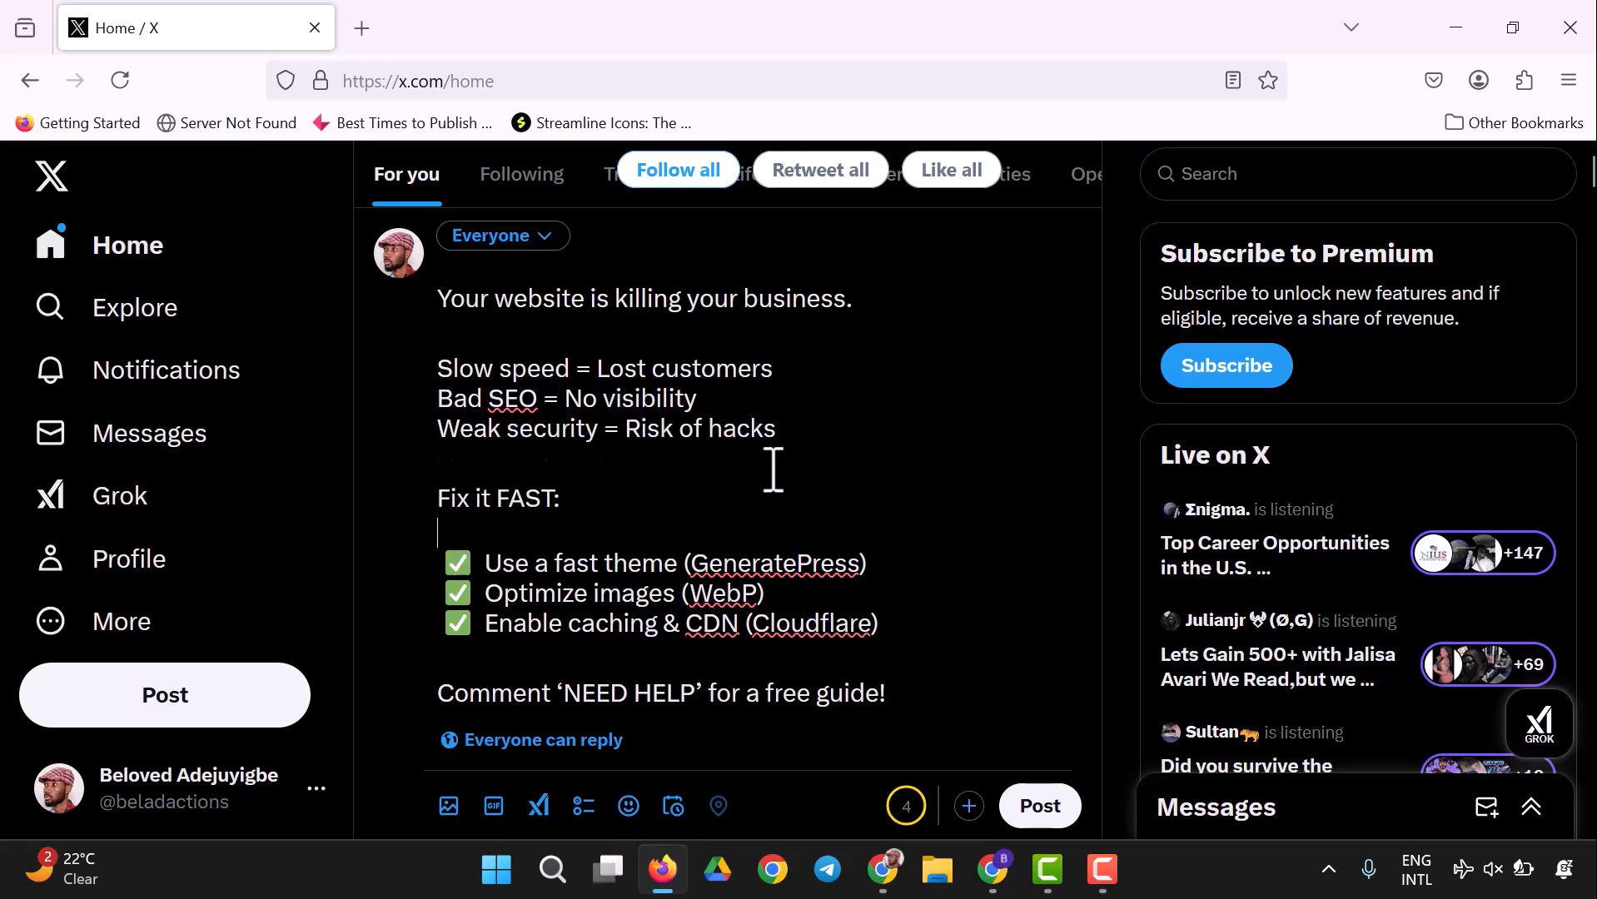
# - Publish the website tweet on X and check the new post in the For you feed
pyautogui.scroll(-3, 604, 503)
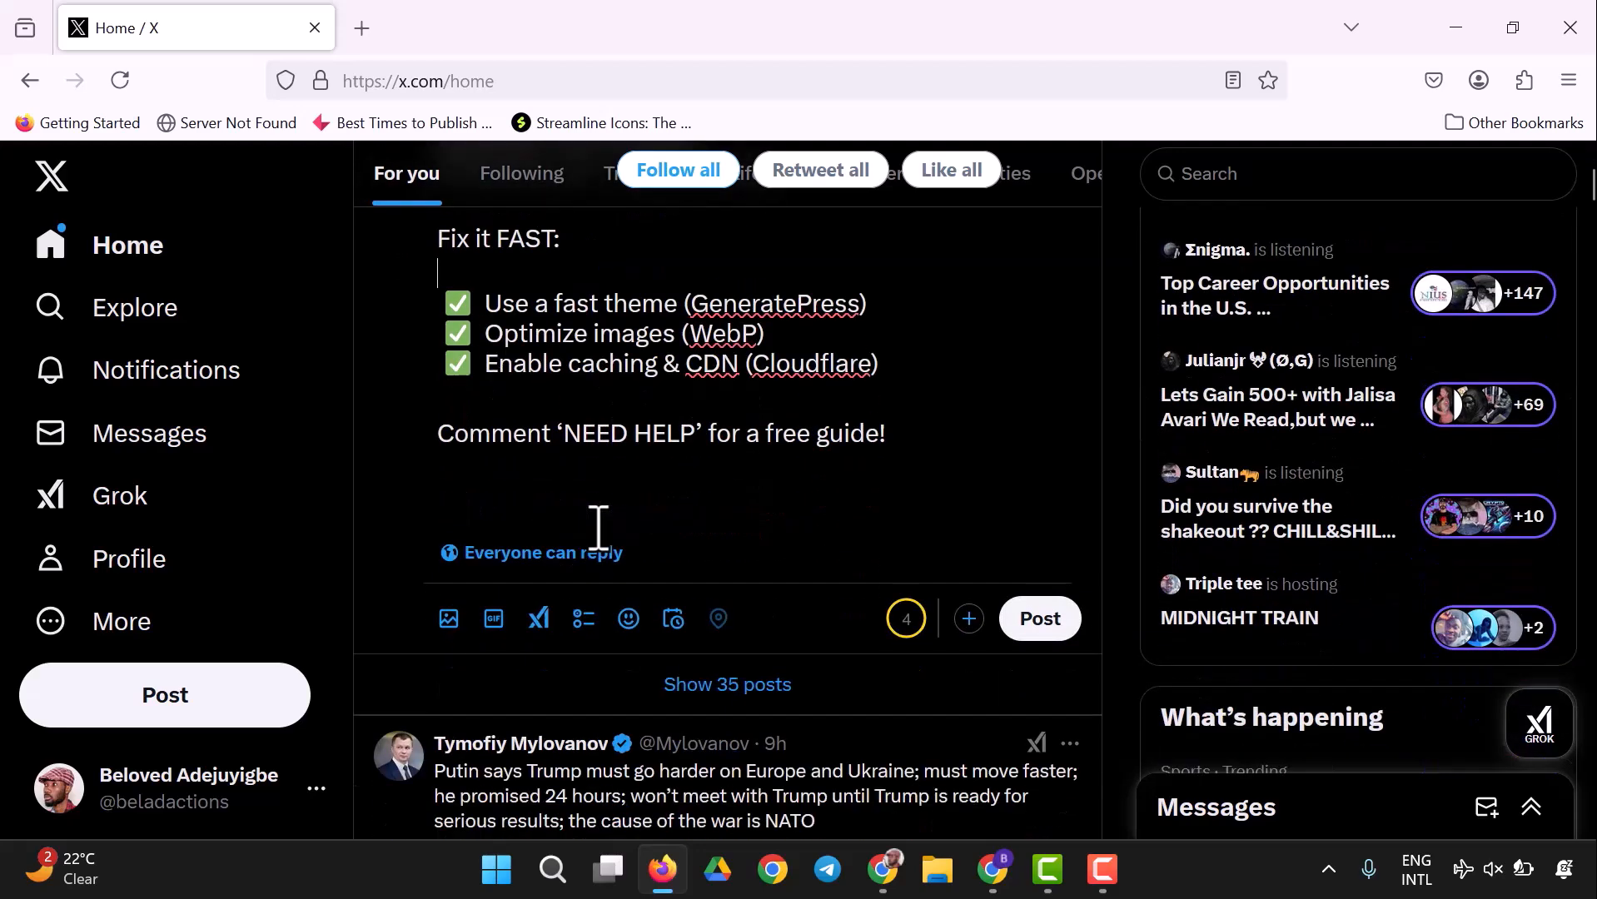
pyautogui.click(1041, 631)
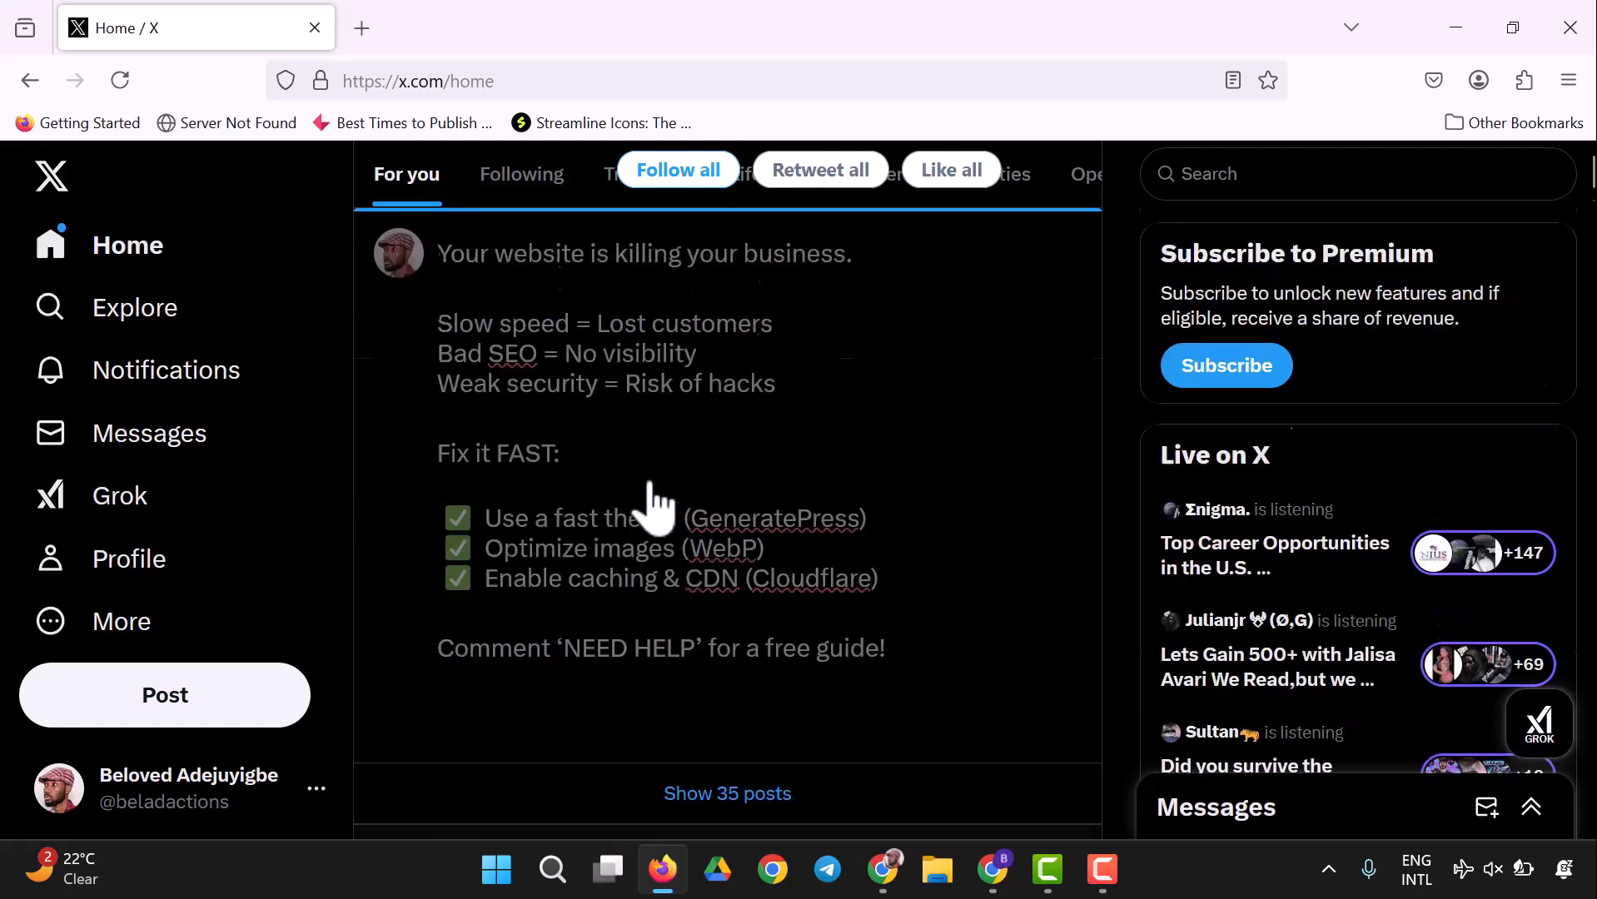
pyautogui.scroll(-2, 656, 524)
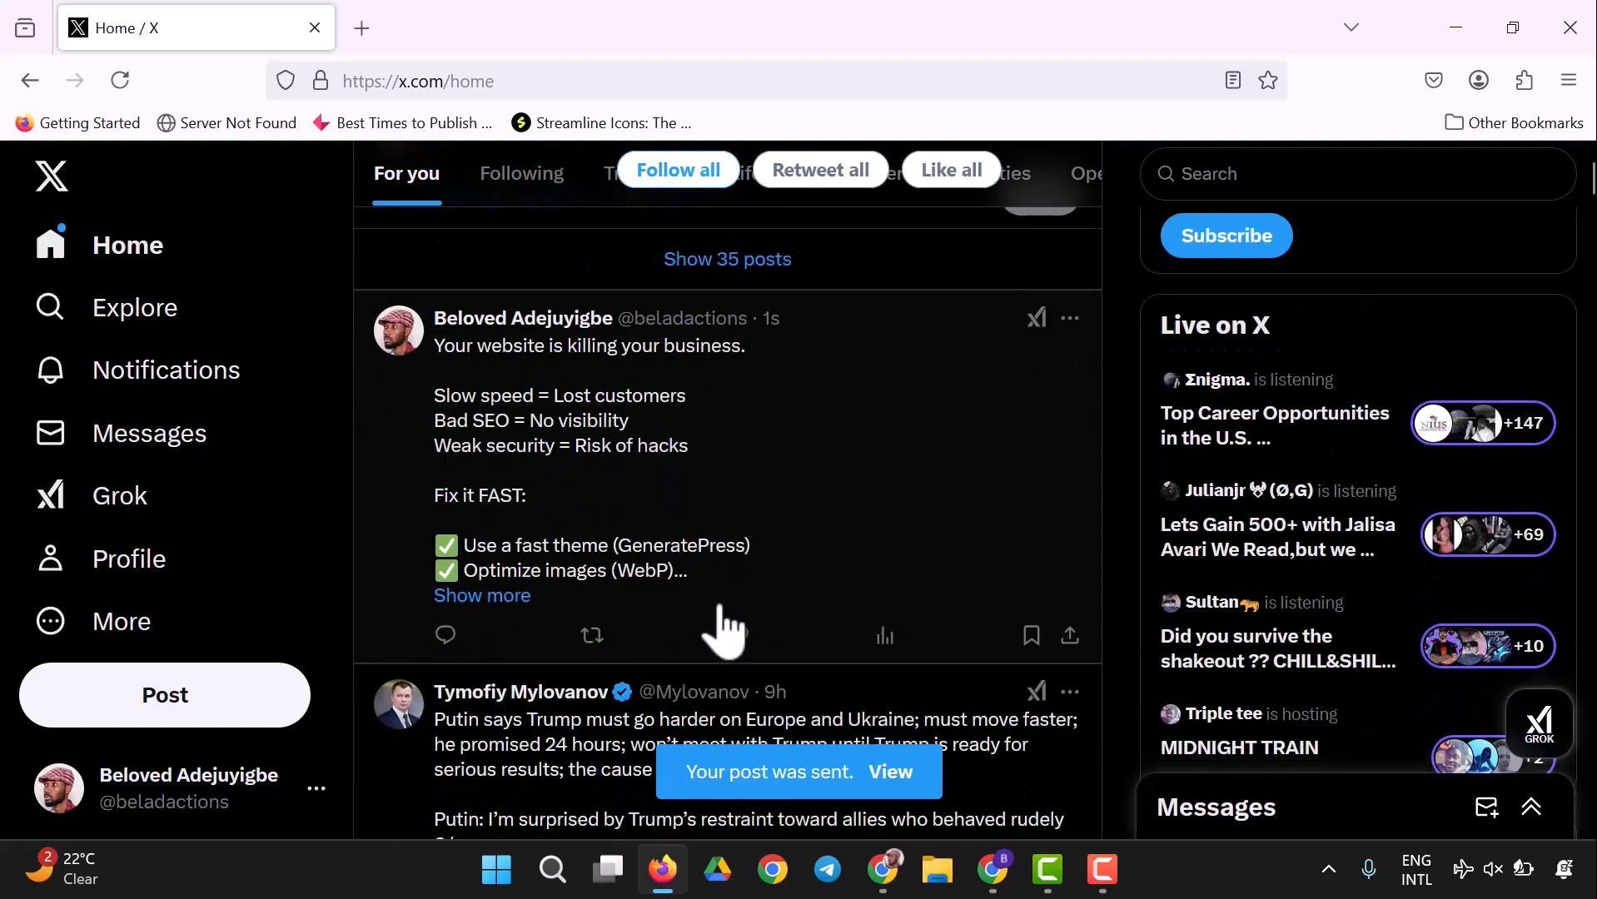
pyautogui.click(763, 630)
pyautogui.click(727, 568)
pyautogui.click(574, 580)
pyautogui.click(540, 573)
# - Switch back to the ChatGPT conversation and look over the repurposed post, the 1-week content plans, the calendar template and the reach and engagement tips
pyautogui.click(996, 870)
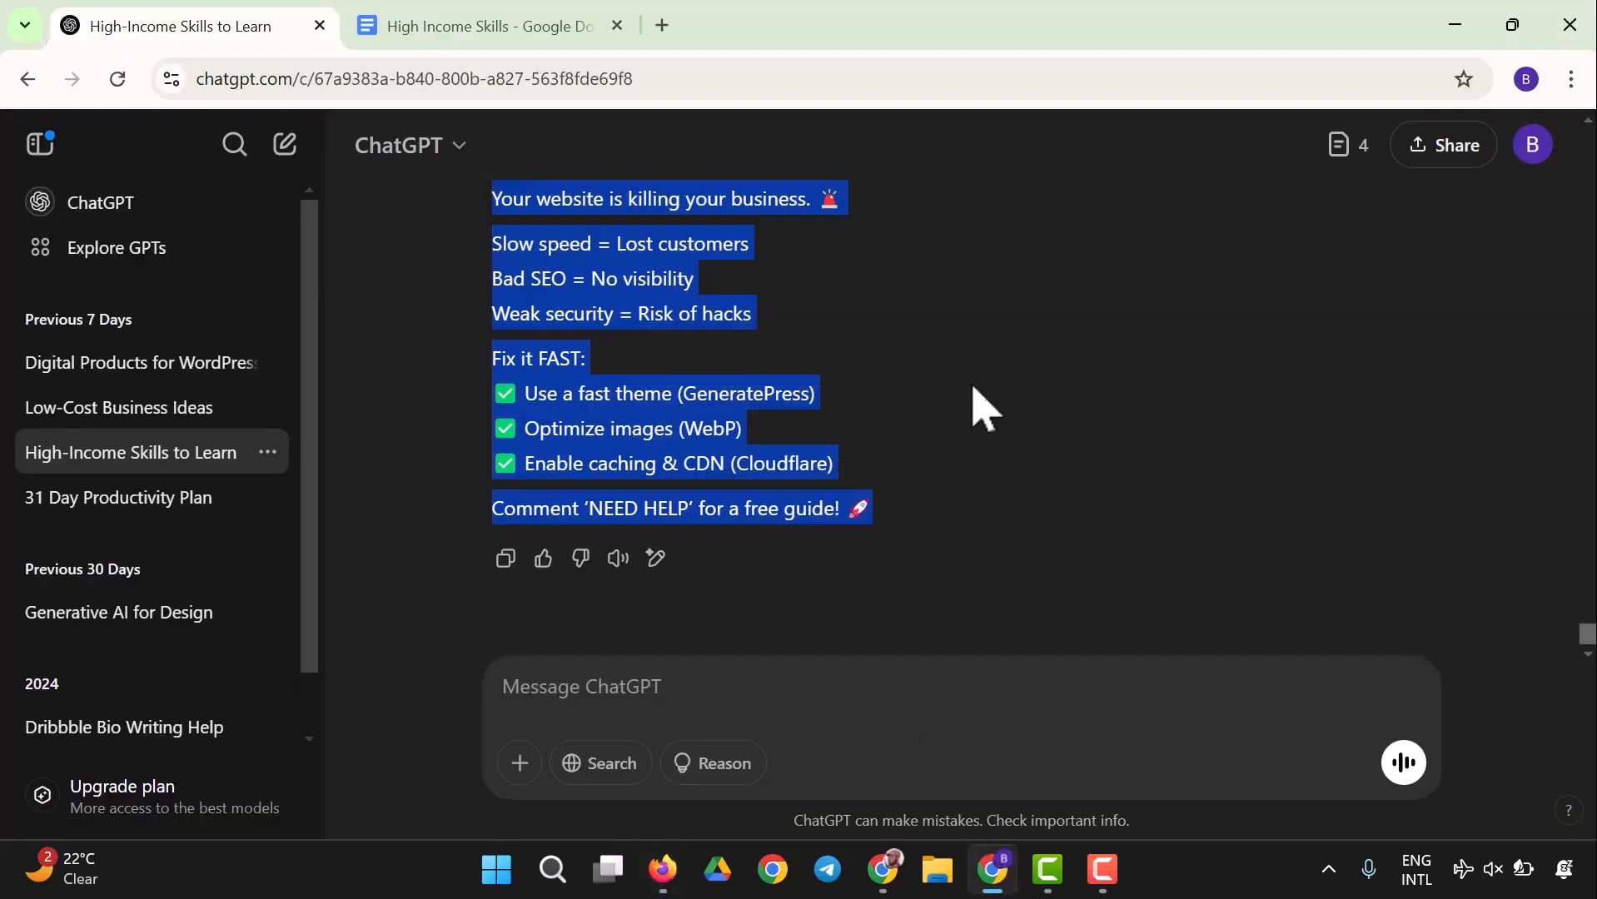
pyautogui.scroll(5, 995, 412)
pyautogui.scroll(2, 995, 412)
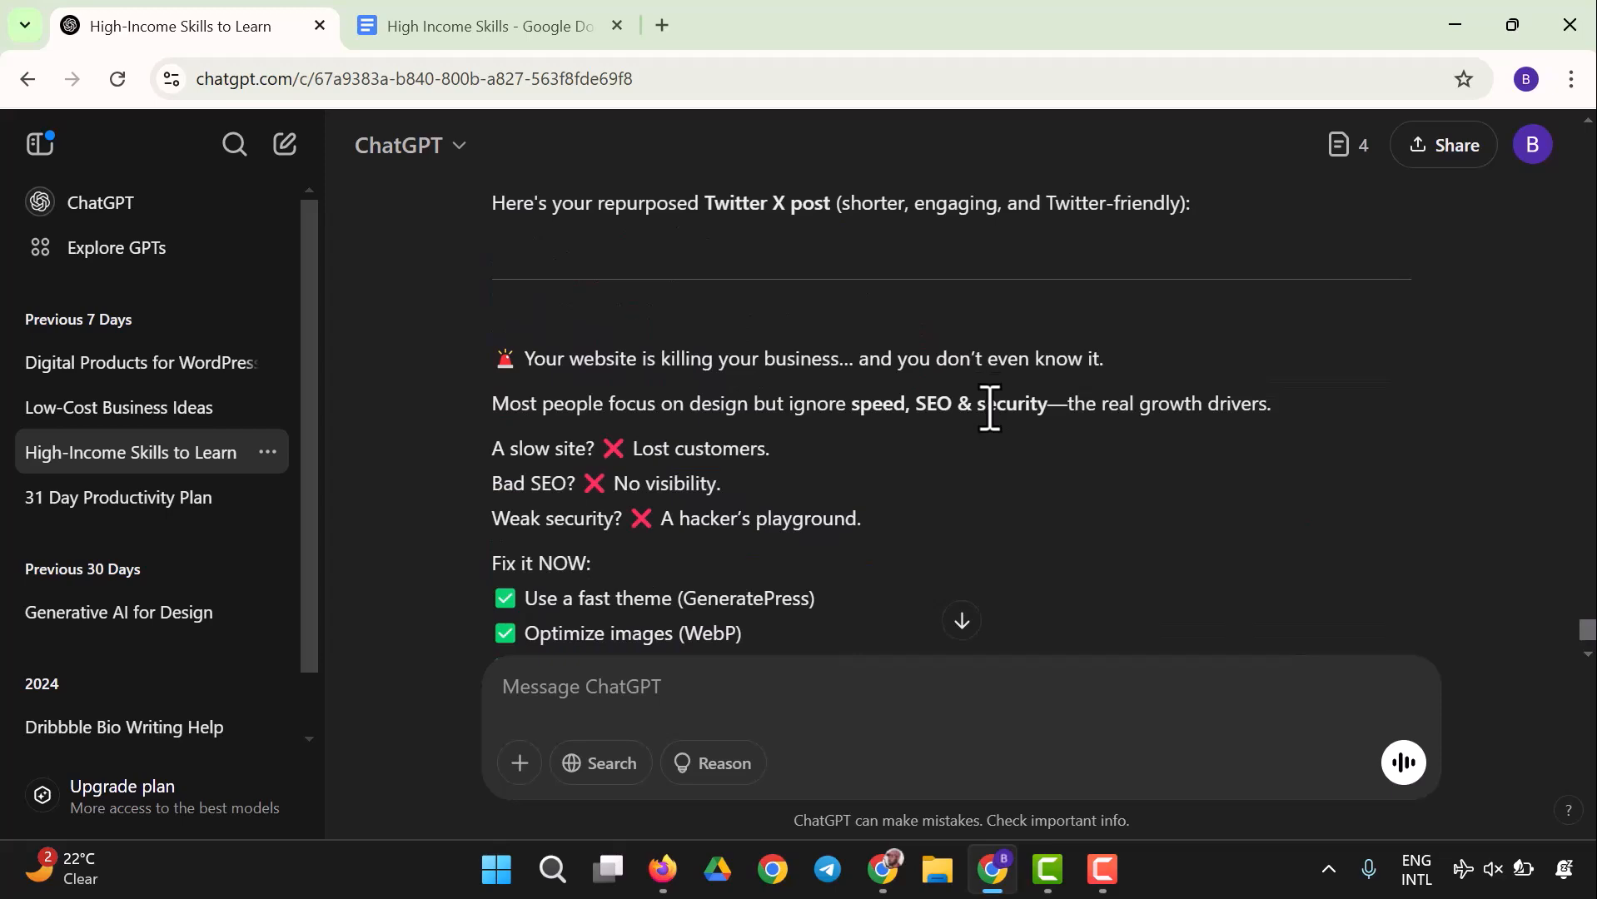
pyautogui.scroll(15, 991, 408)
pyautogui.scroll(8, 994, 354)
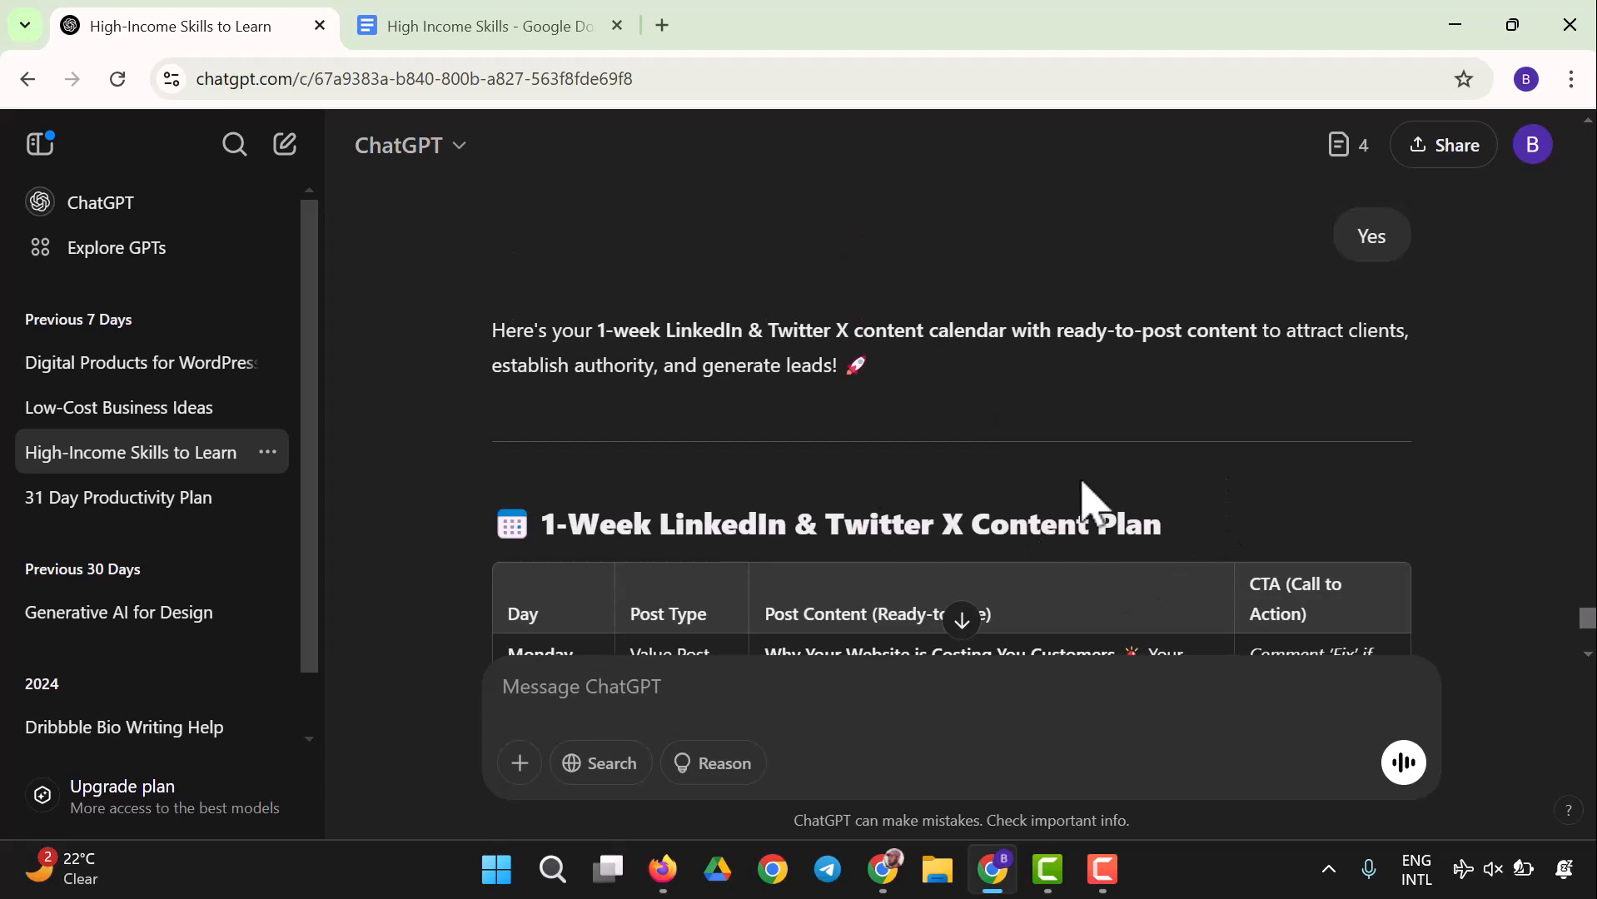
pyautogui.scroll(-2, 1058, 487)
pyautogui.scroll(2, 1167, 434)
pyautogui.scroll(12, 1167, 433)
pyautogui.scroll(-2, 1161, 446)
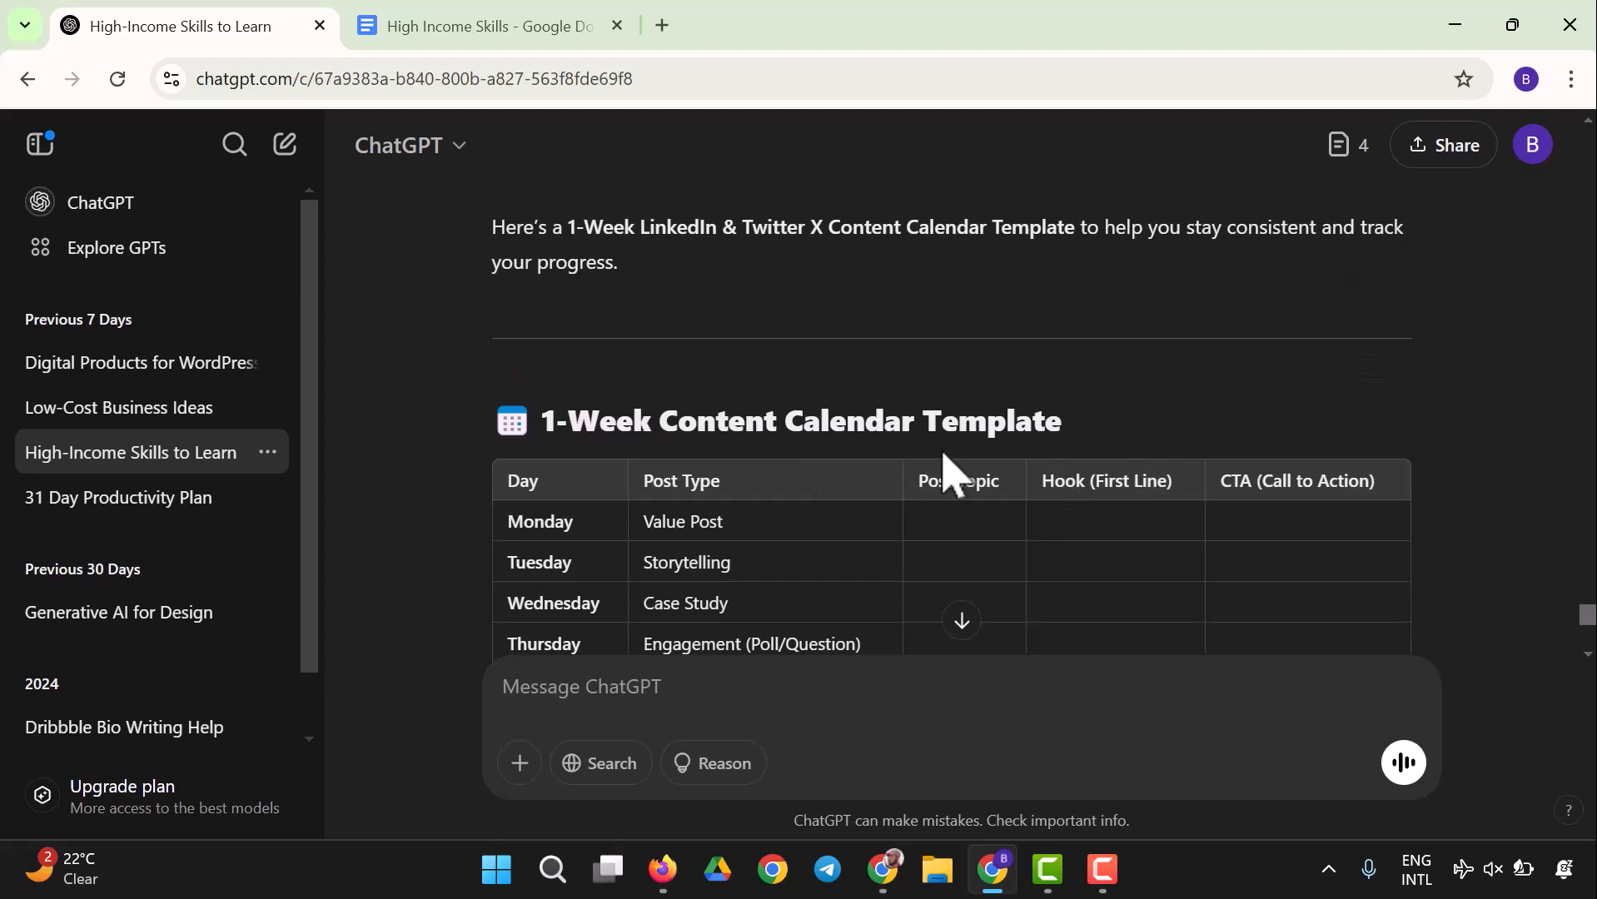
pyautogui.scroll(-2, 949, 473)
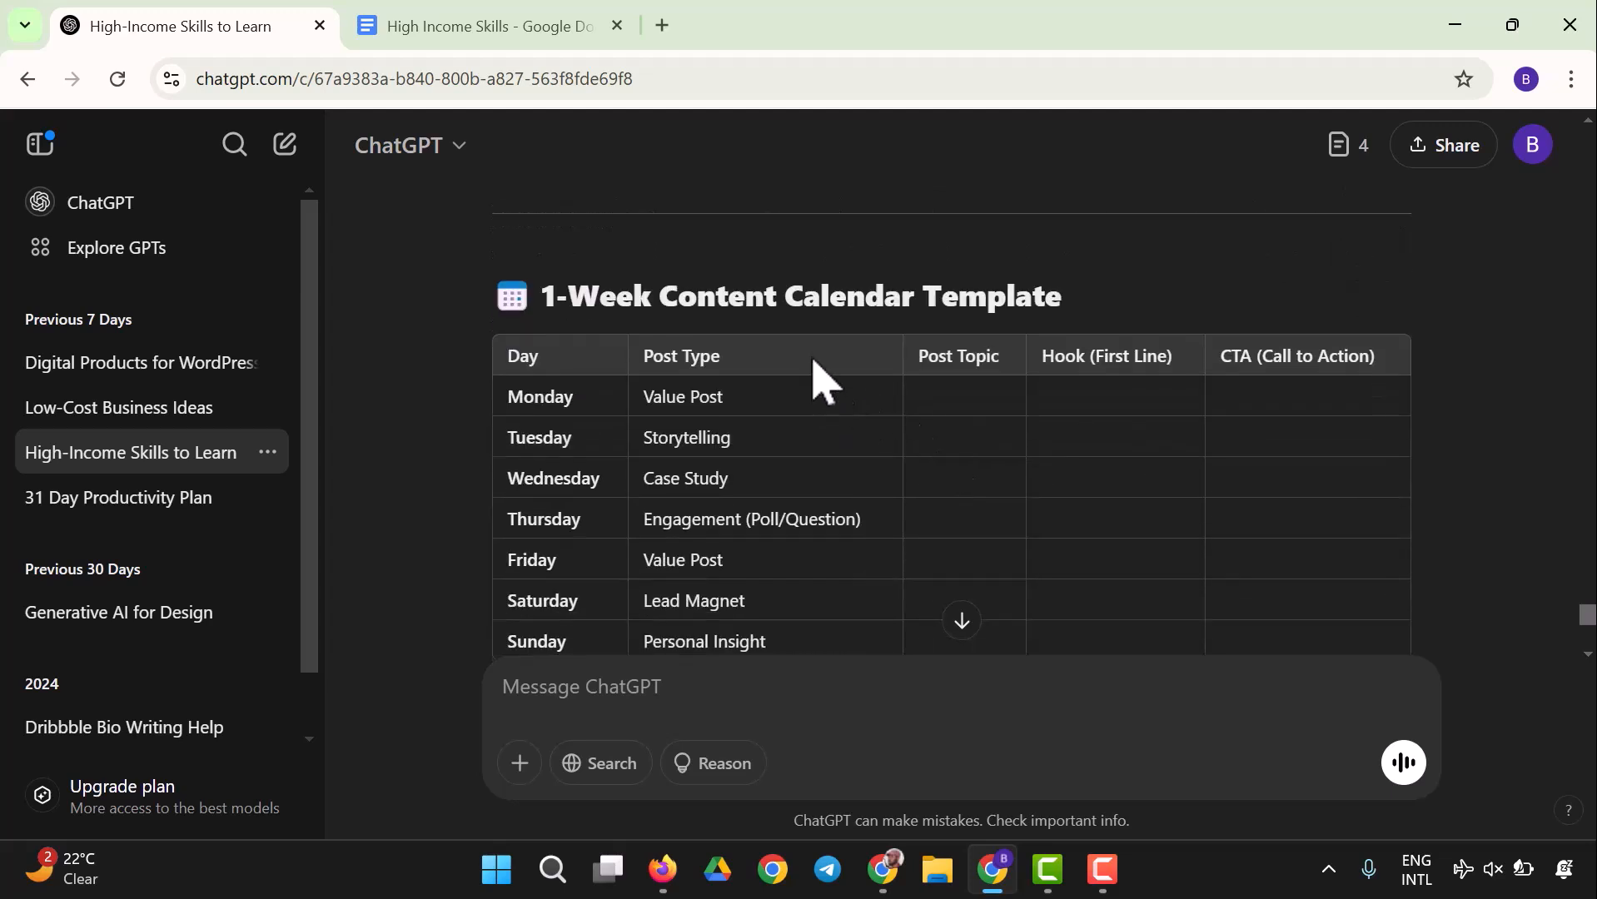
pyautogui.scroll(3, 824, 366)
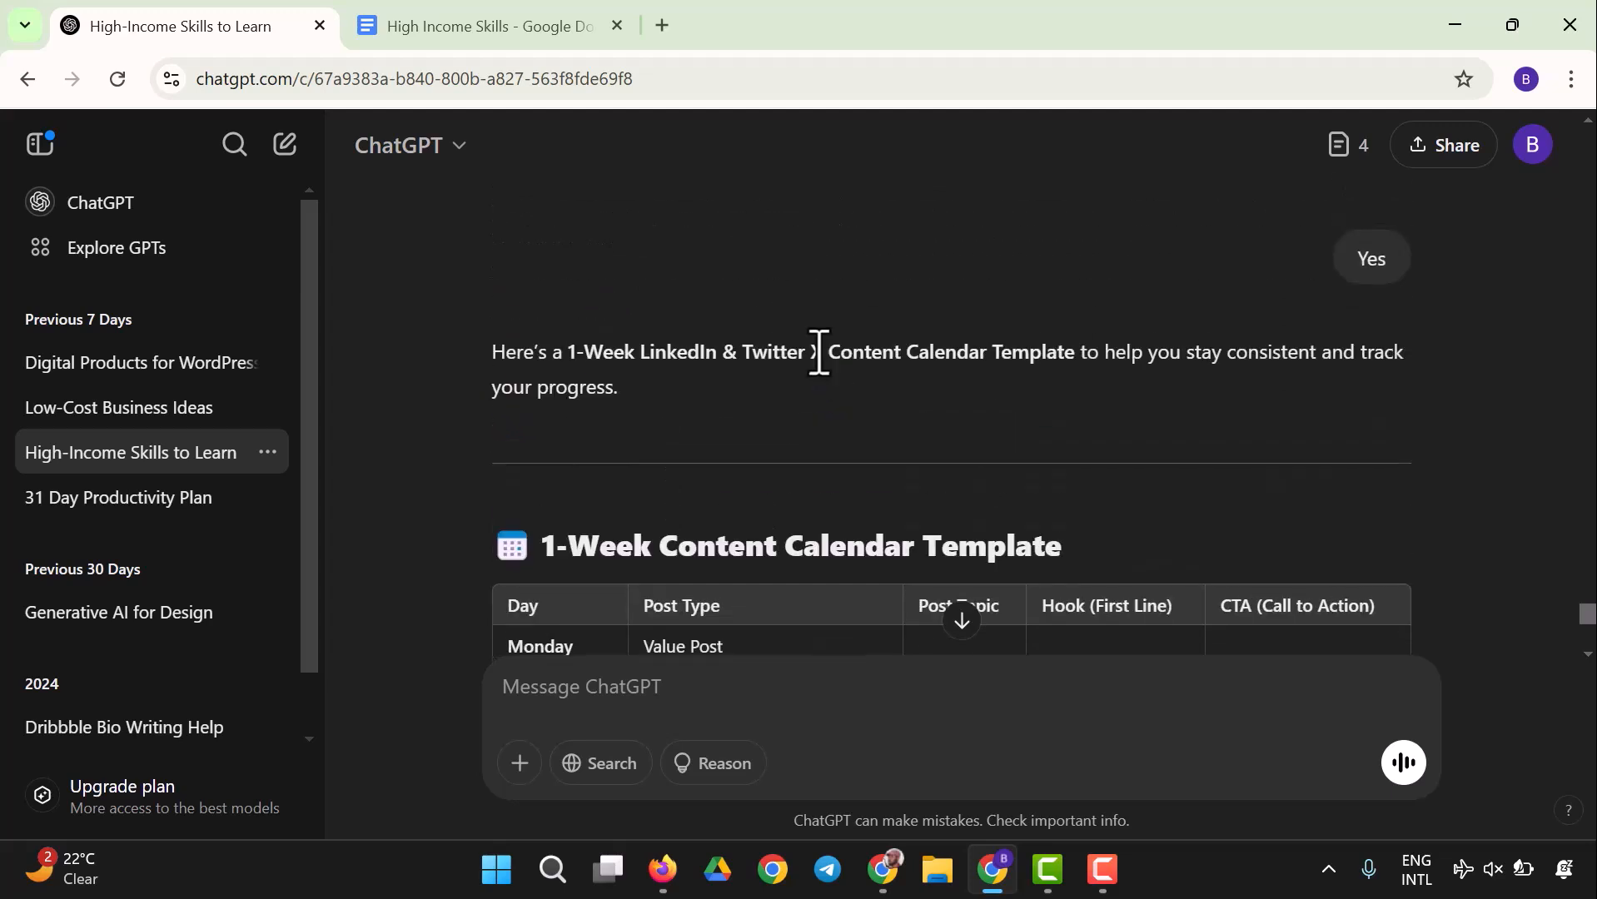
pyautogui.scroll(10, 823, 357)
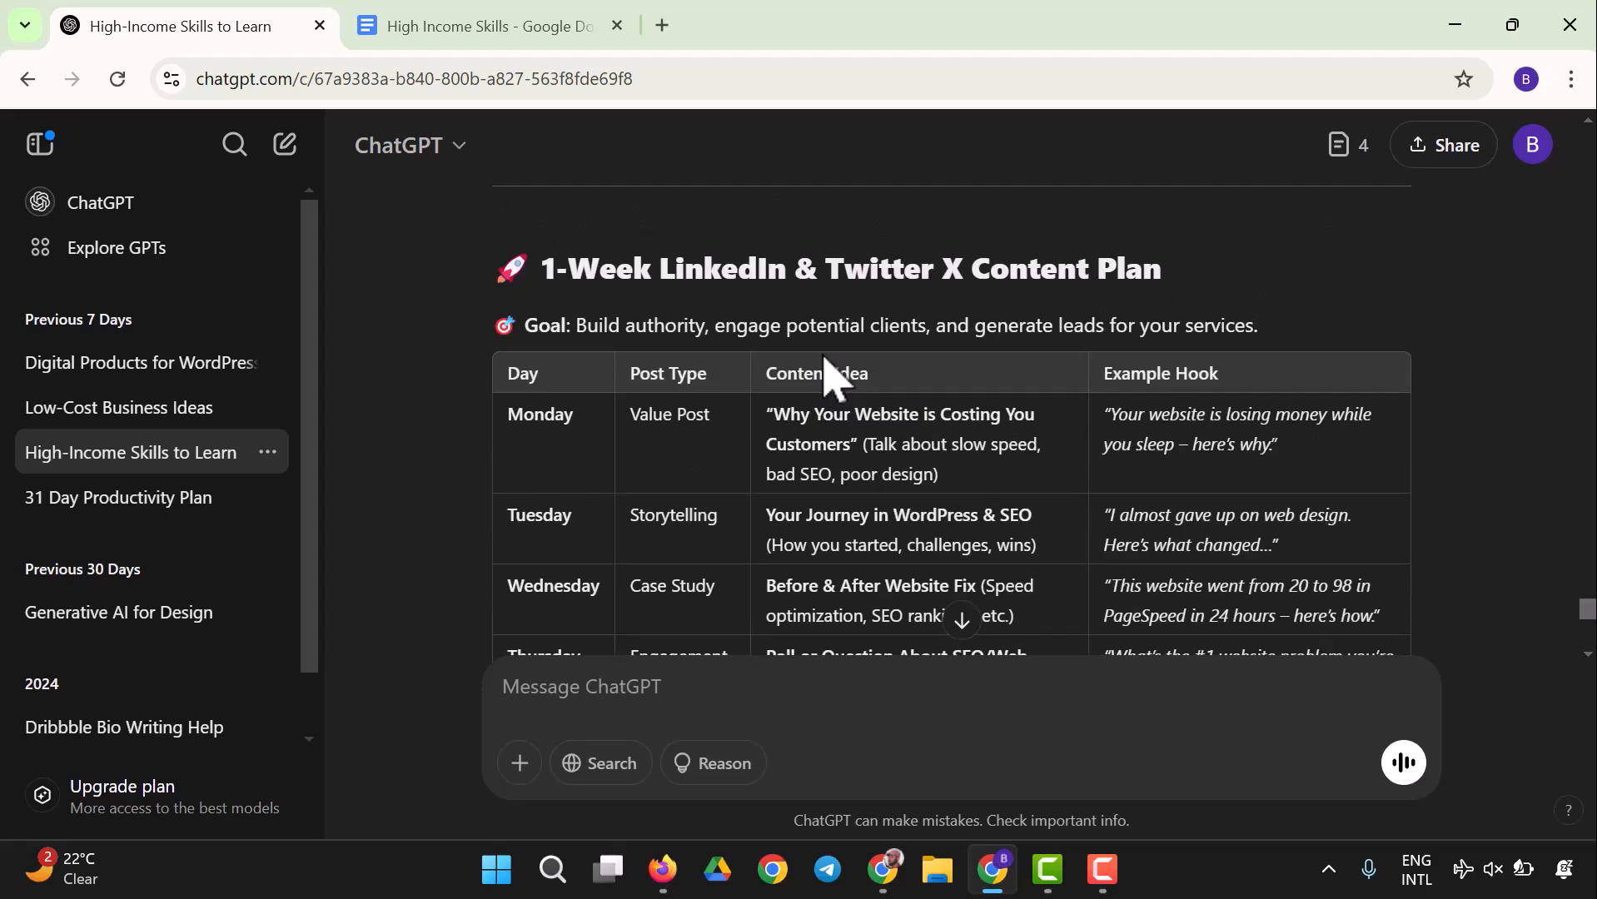
pyautogui.scroll(15, 823, 373)
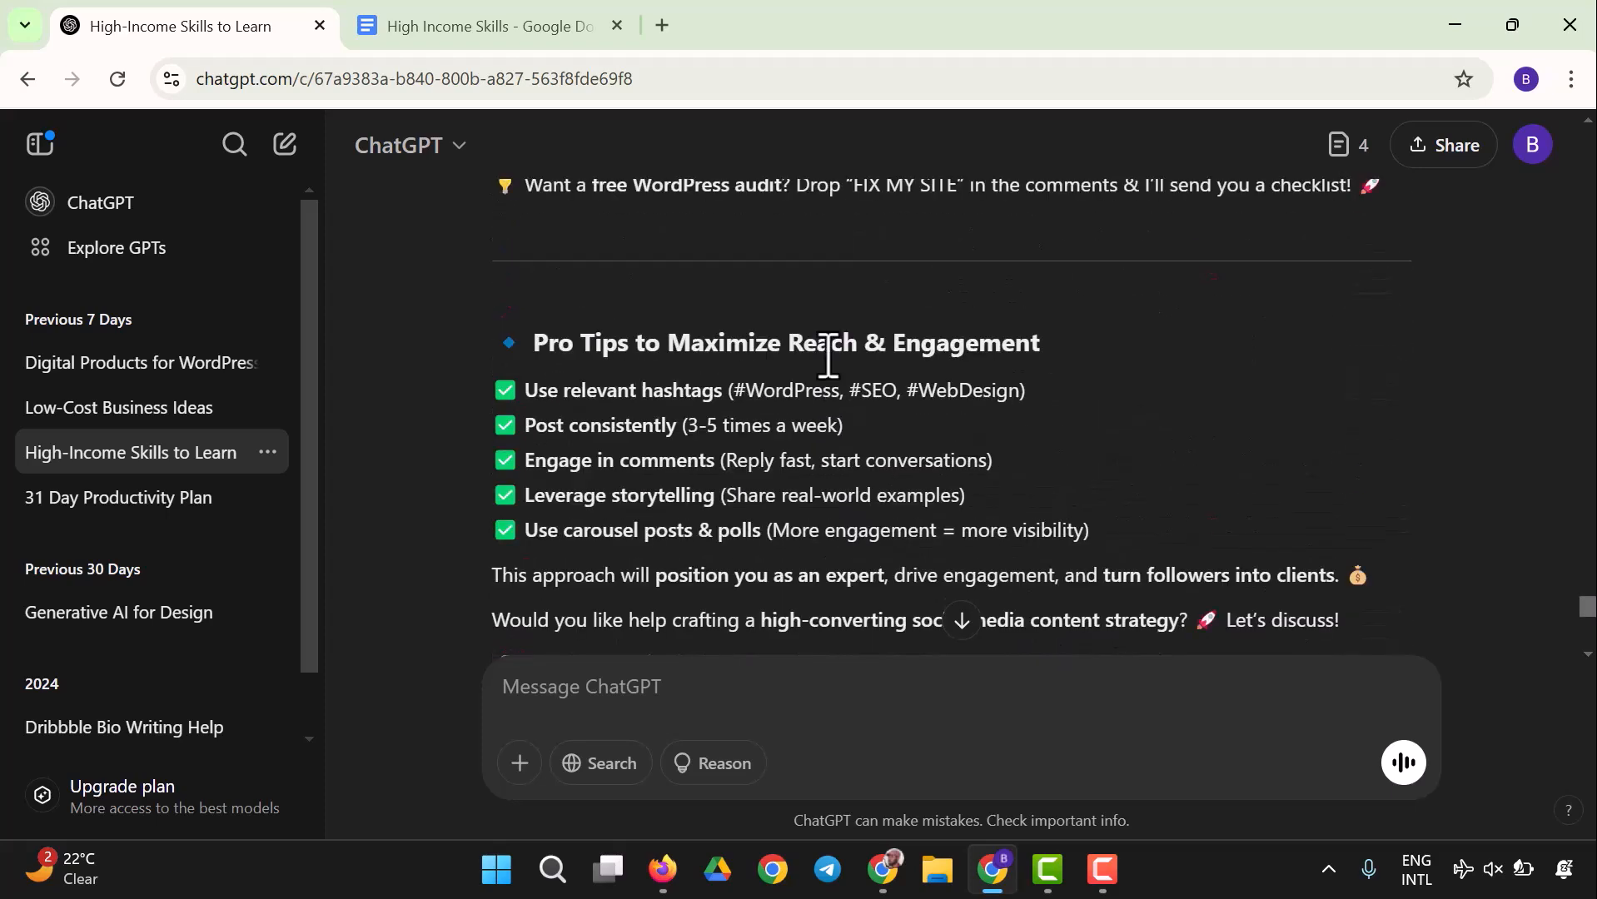